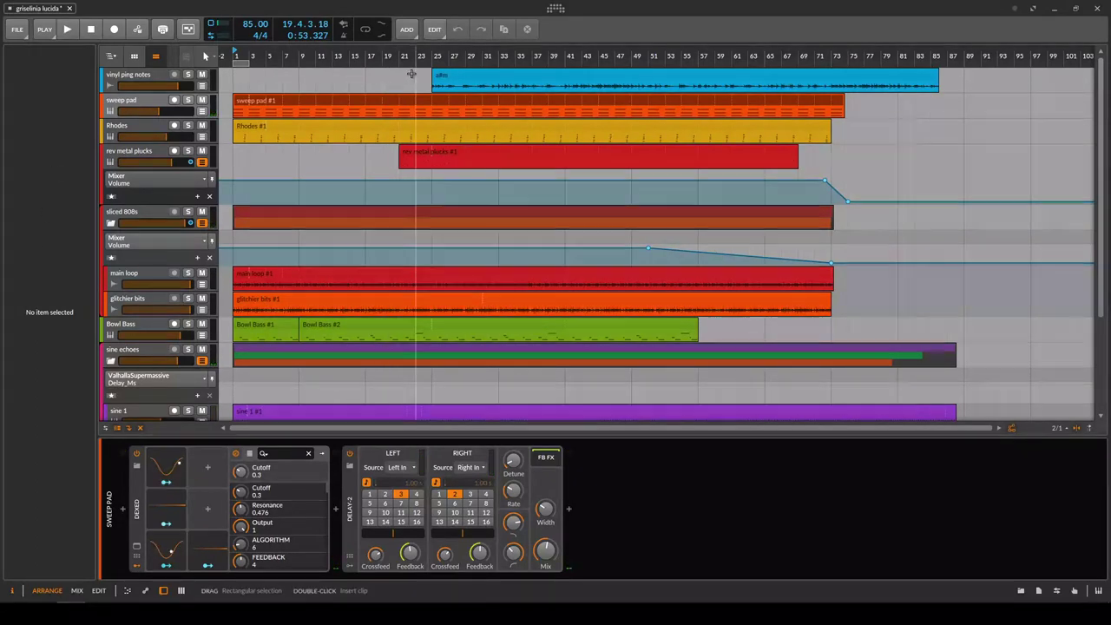
Solo Rhodes, start playback, open the Rhodes #1 clip's notes, then add sweep pad to the solo.
{"action": "left_click", "coordinate": [143, 134]}
{"action": "left_click", "coordinate": [187, 126]}
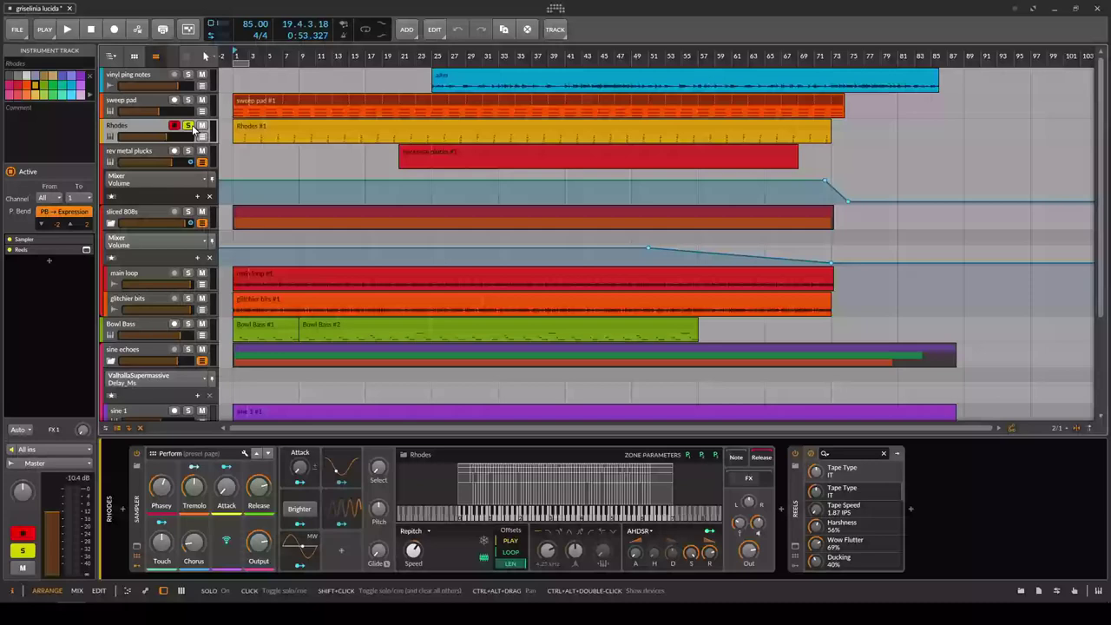
{"action": "left_click", "coordinate": [66, 29]}
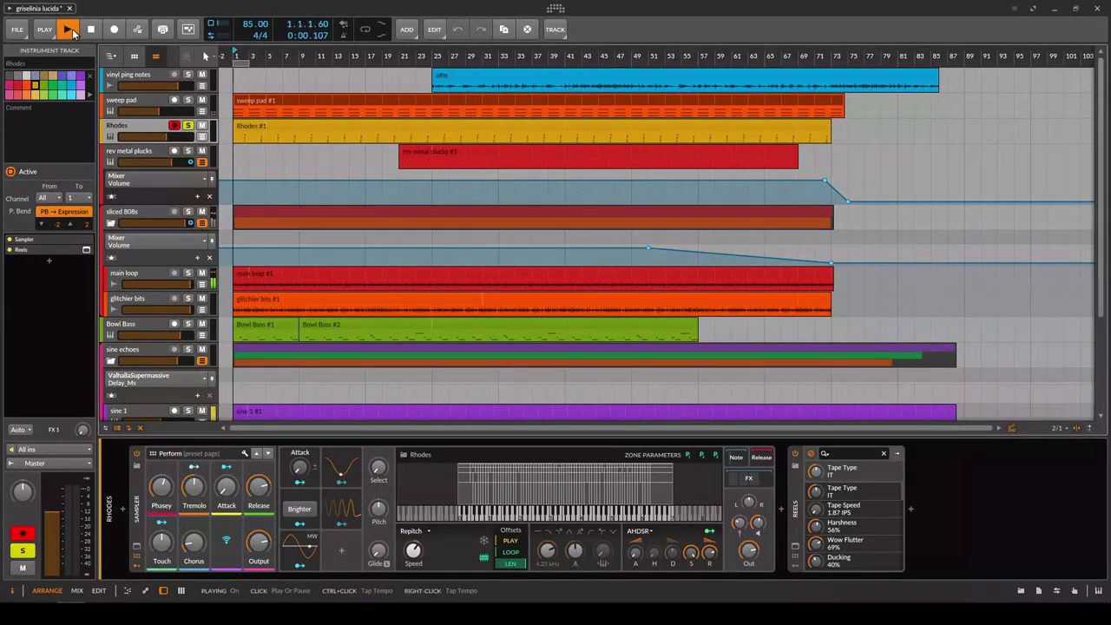
{"action": "double_click", "coordinate": [248, 132]}
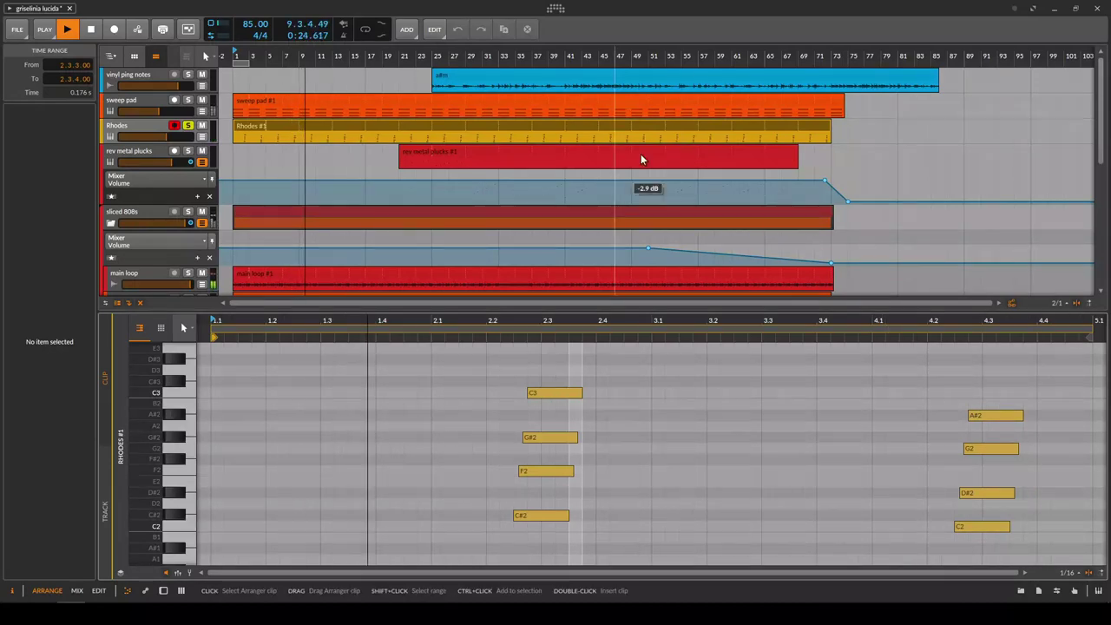
{"action": "left_click", "coordinate": [189, 100]}
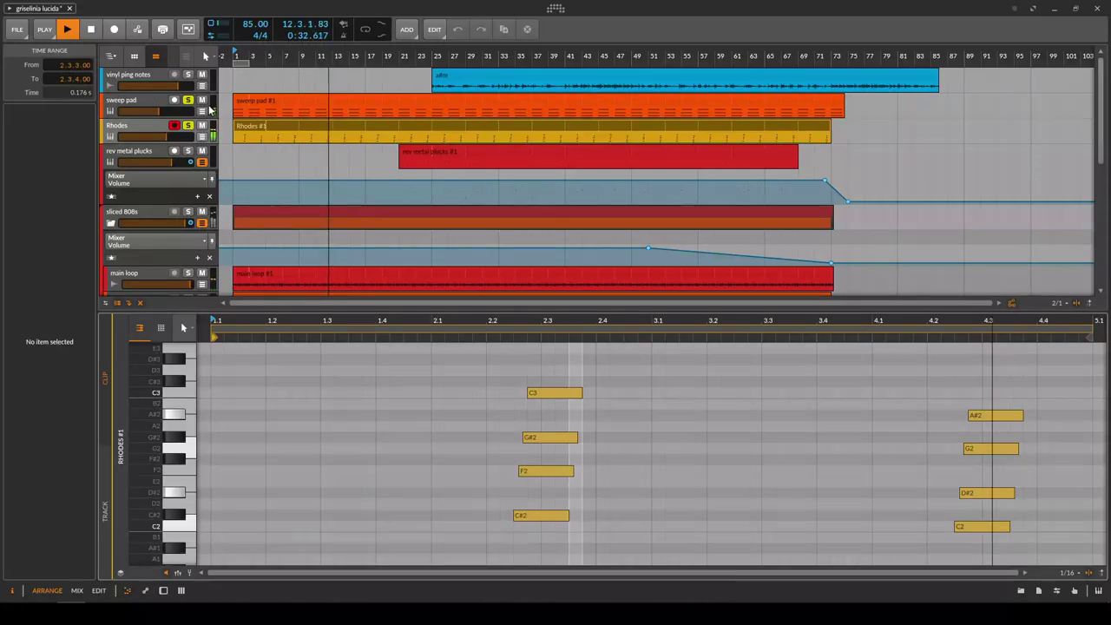
Show the sweep pad #1 clip's held A#2, C#3 and F3 chord, then stop playback.
{"action": "left_click", "coordinate": [241, 105]}
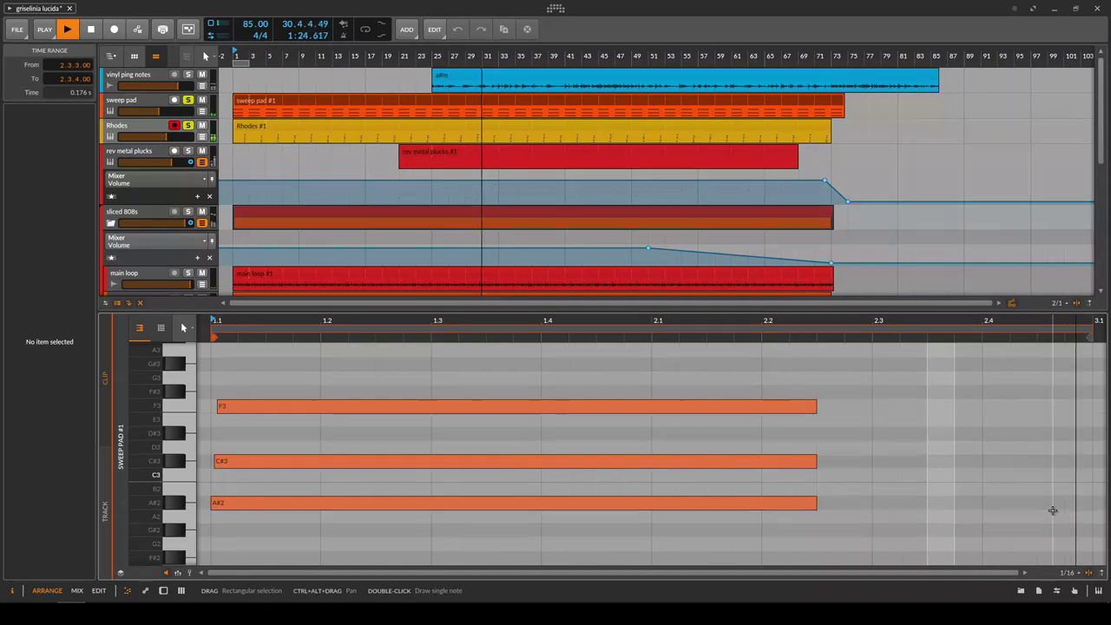
{"action": "key", "text": "space"}
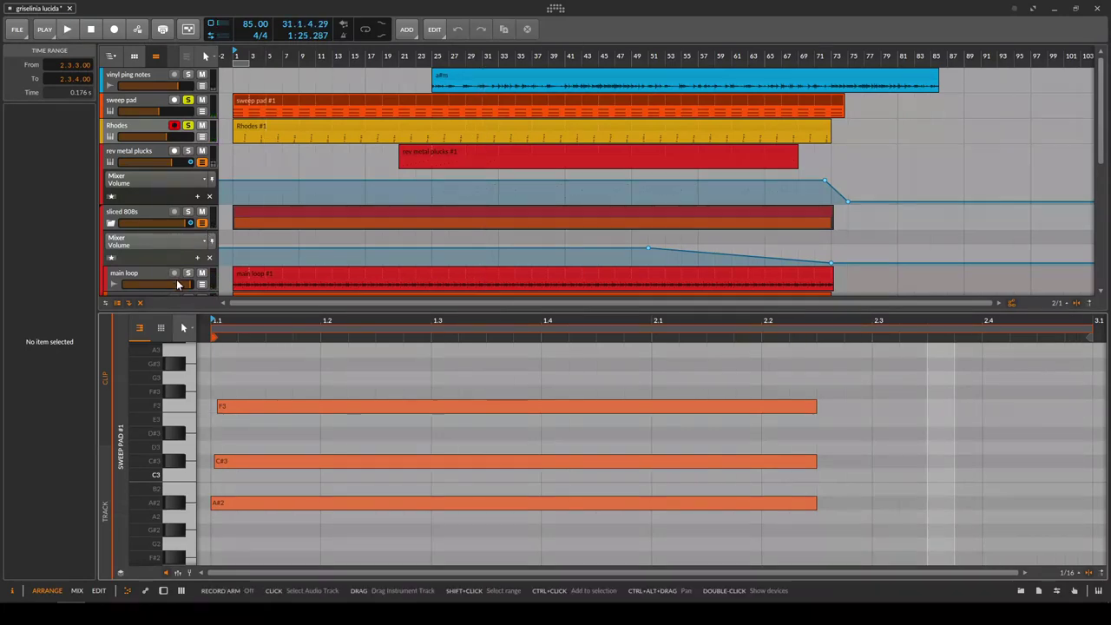
Play the Bowl Bass track and open its Bowl Bass #1 clip's C#2 and A#1 notes, then stop.
{"action": "scroll", "coordinate": [165, 184], "scroll_direction": "down", "scroll_amount": 4}
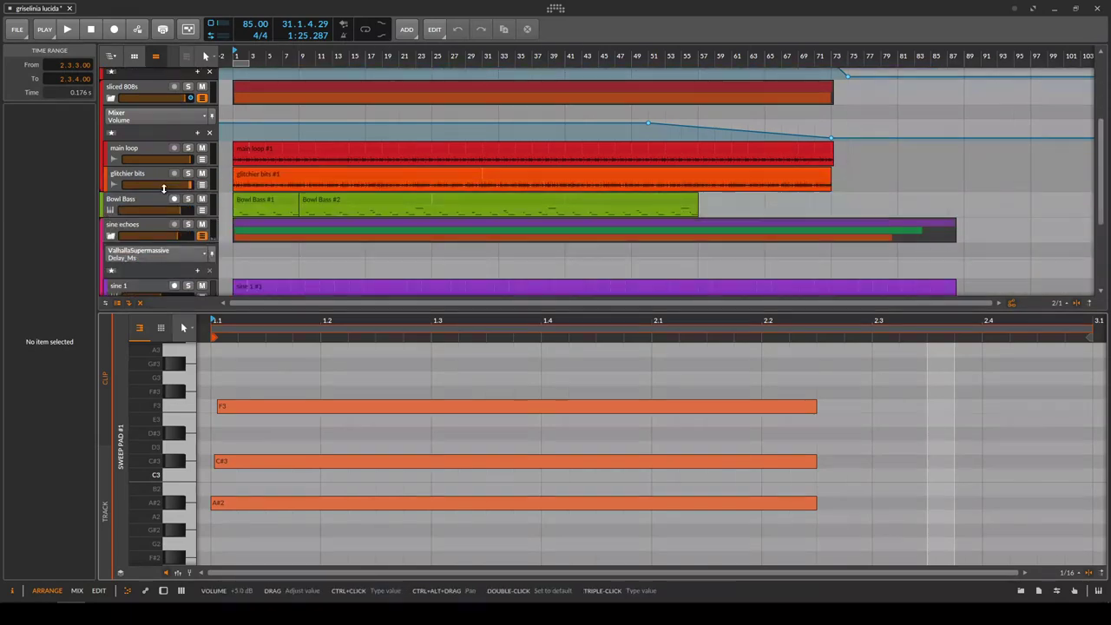
{"action": "left_click", "coordinate": [160, 209]}
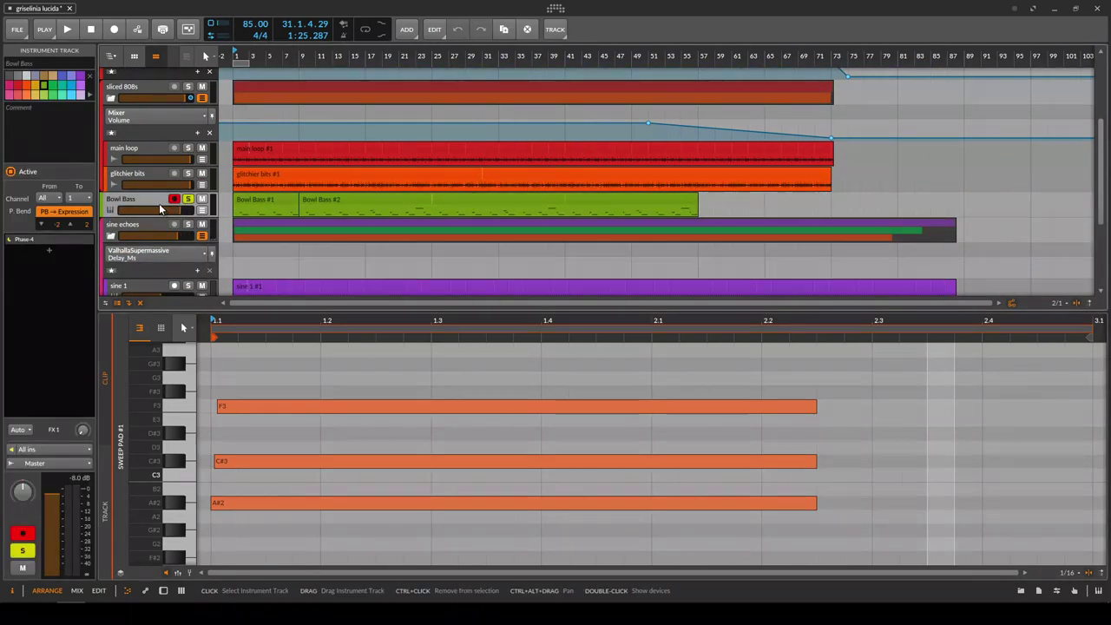
{"action": "key", "text": "space"}
{"action": "left_click", "coordinate": [255, 200]}
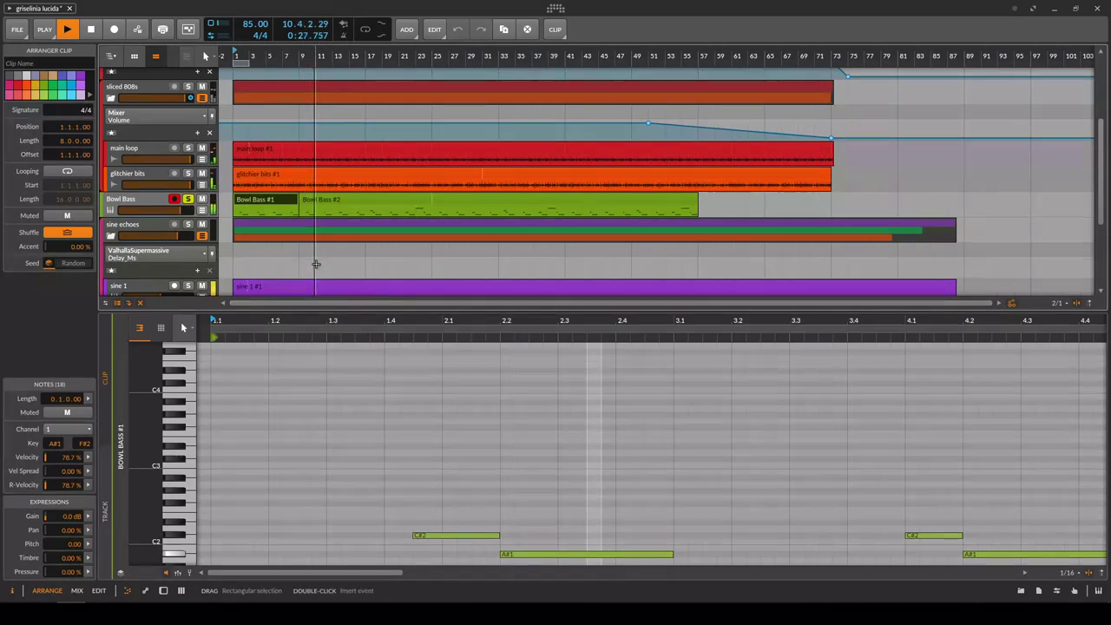
{"action": "key", "text": "space"}
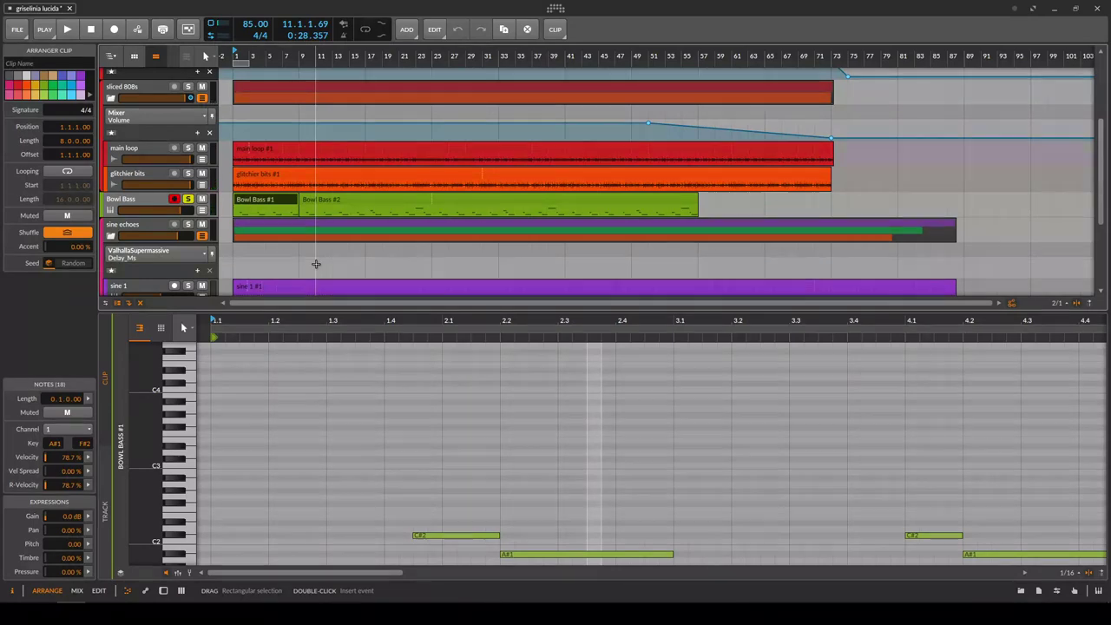
{"action": "scroll", "coordinate": [316, 263], "scroll_direction": "up", "scroll_amount": 5}
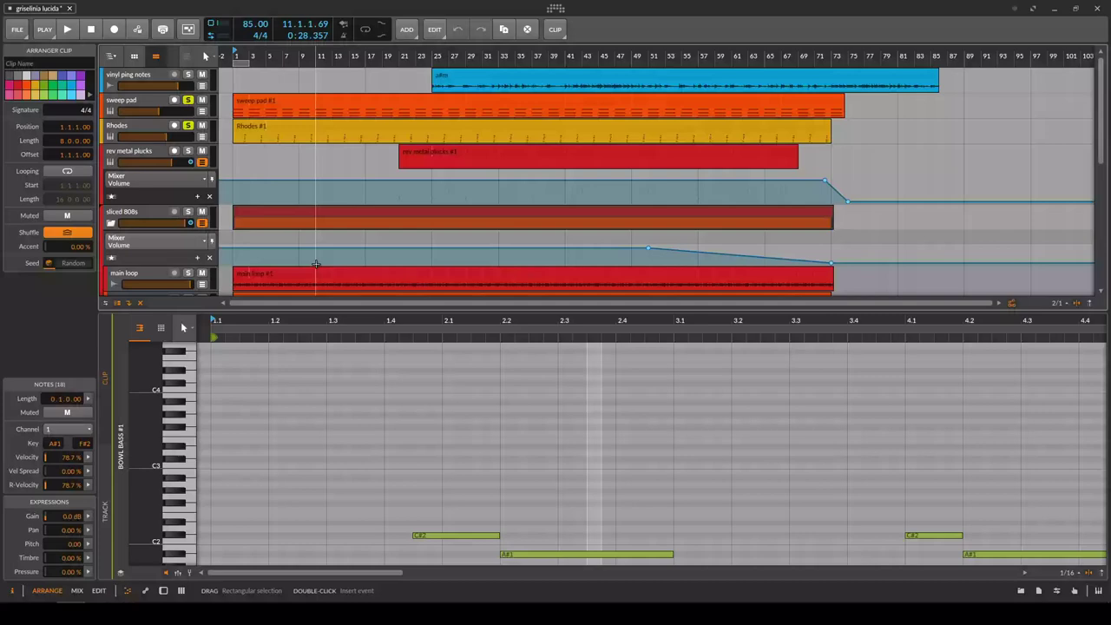
Open the afm clip, move the solo from Rhodes and sweep pad to vinyl ping notes, play, and show all tracks.
{"action": "left_click", "coordinate": [441, 79]}
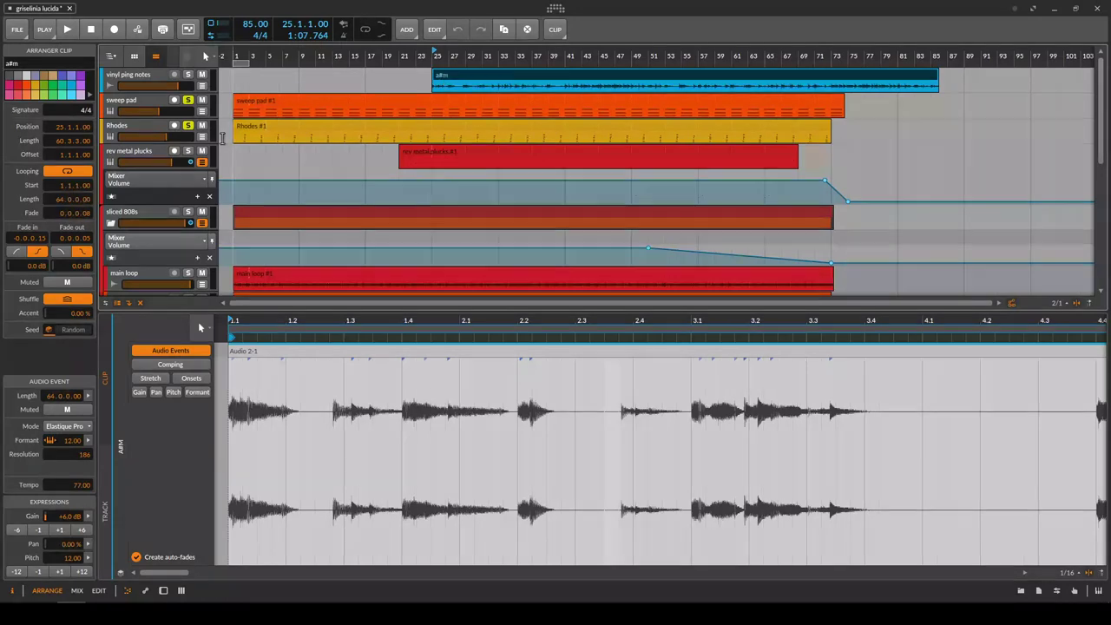
{"action": "left_click", "coordinate": [188, 125]}
{"action": "left_click", "coordinate": [187, 100]}
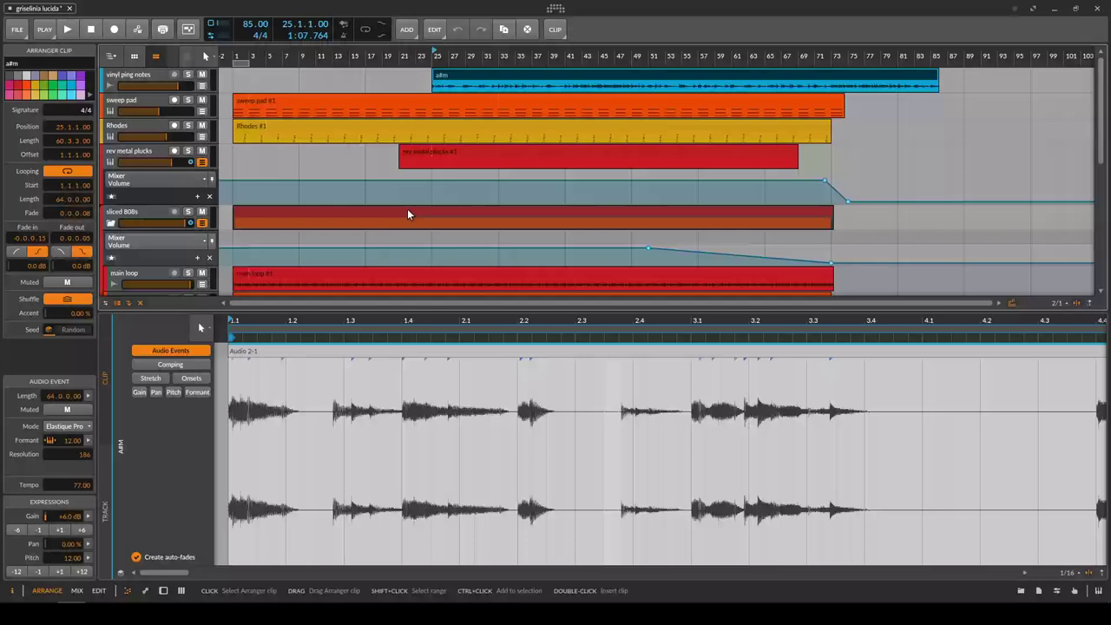
{"action": "left_click", "coordinate": [188, 75]}
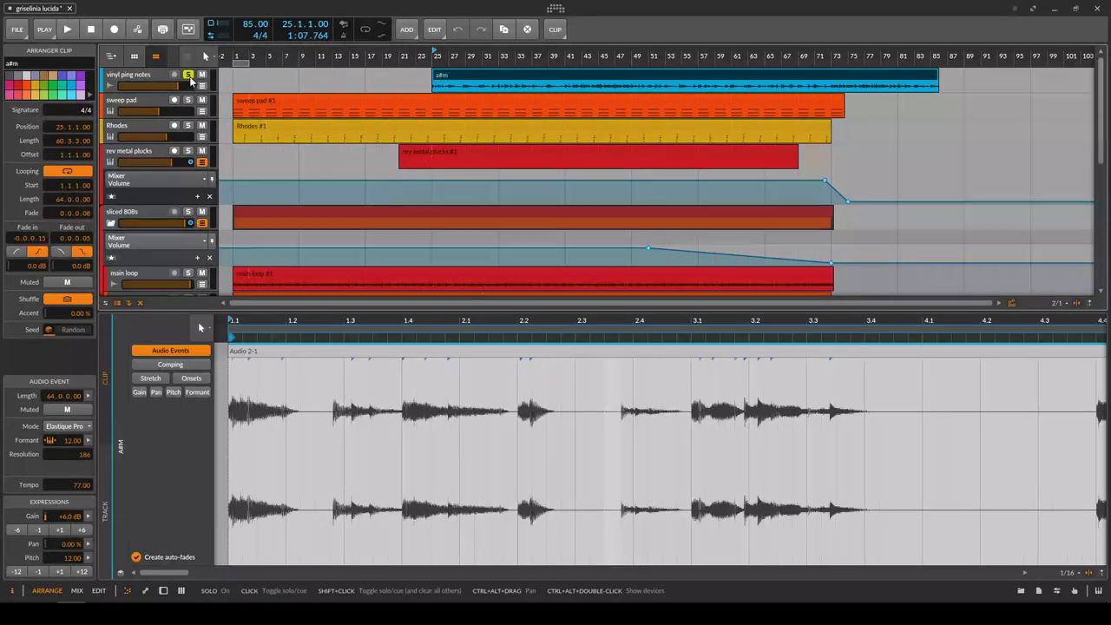
{"action": "key", "text": "space"}
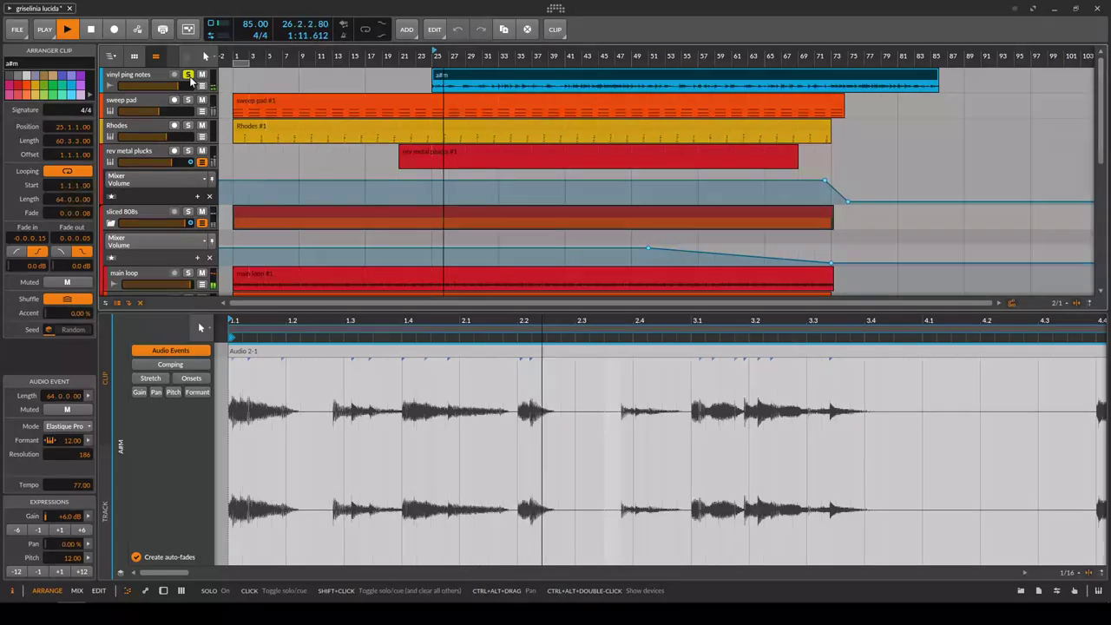
{"action": "scroll", "coordinate": [191, 78], "scroll_direction": "down", "scroll_amount": 3}
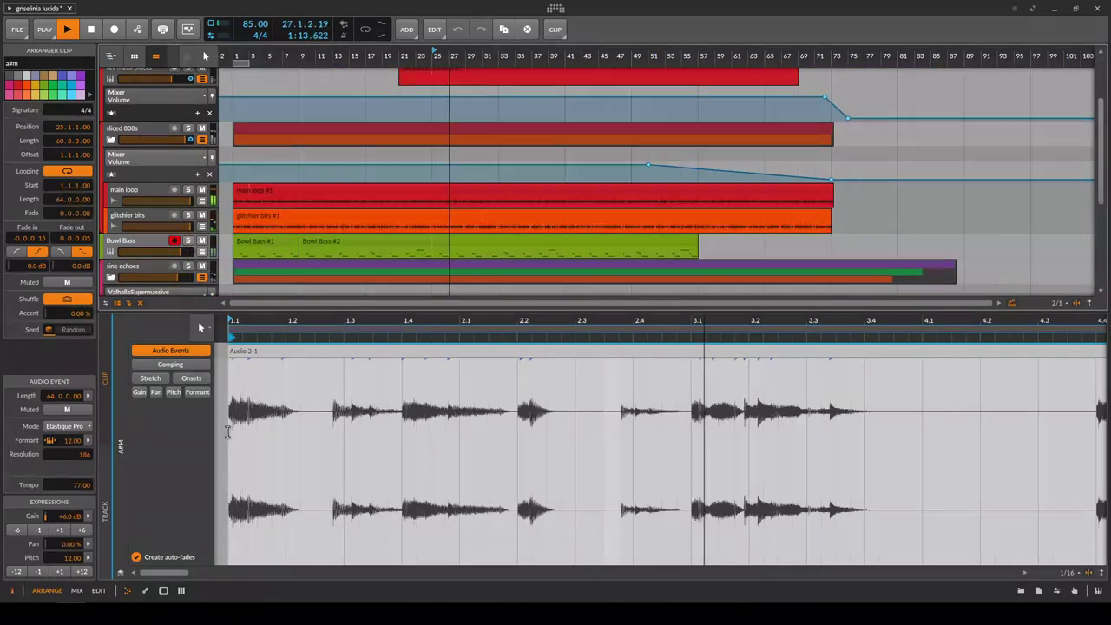
{"action": "left_click", "coordinate": [126, 592]}
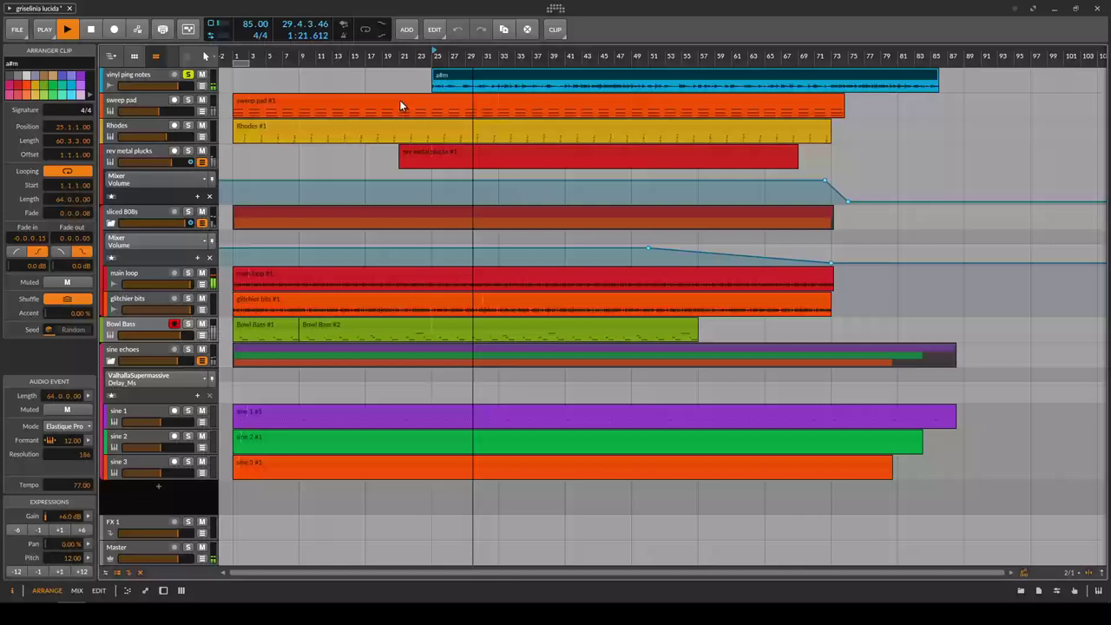
Stop playback and move the solo from vinyl ping notes to sweep pad and Rhodes.
{"action": "left_click", "coordinate": [90, 31]}
{"action": "left_click", "coordinate": [188, 75]}
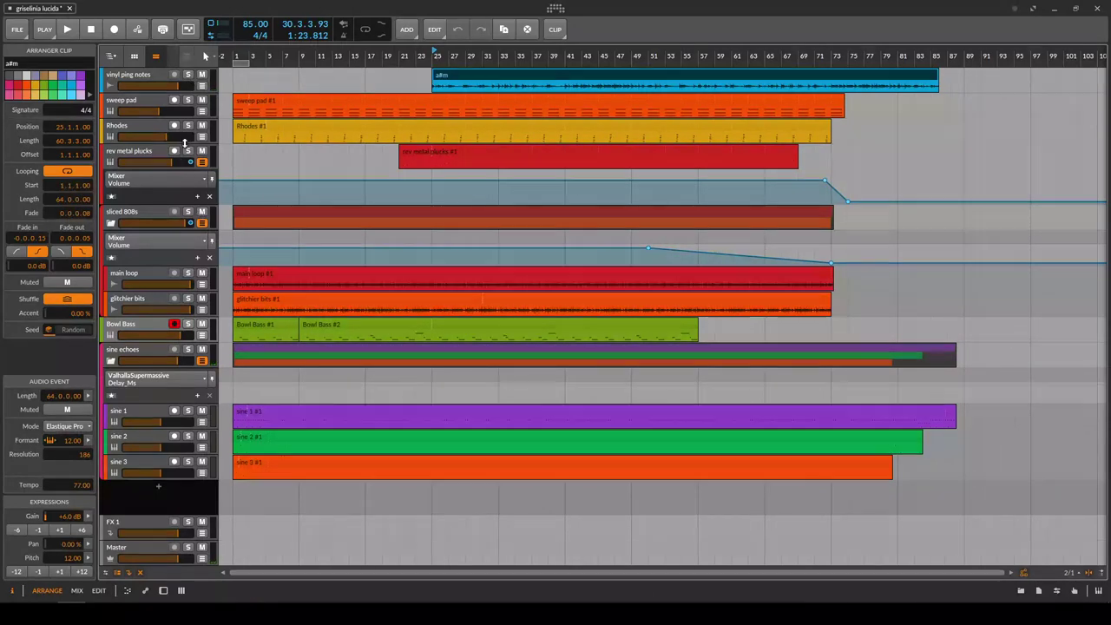
{"action": "left_click", "coordinate": [187, 100]}
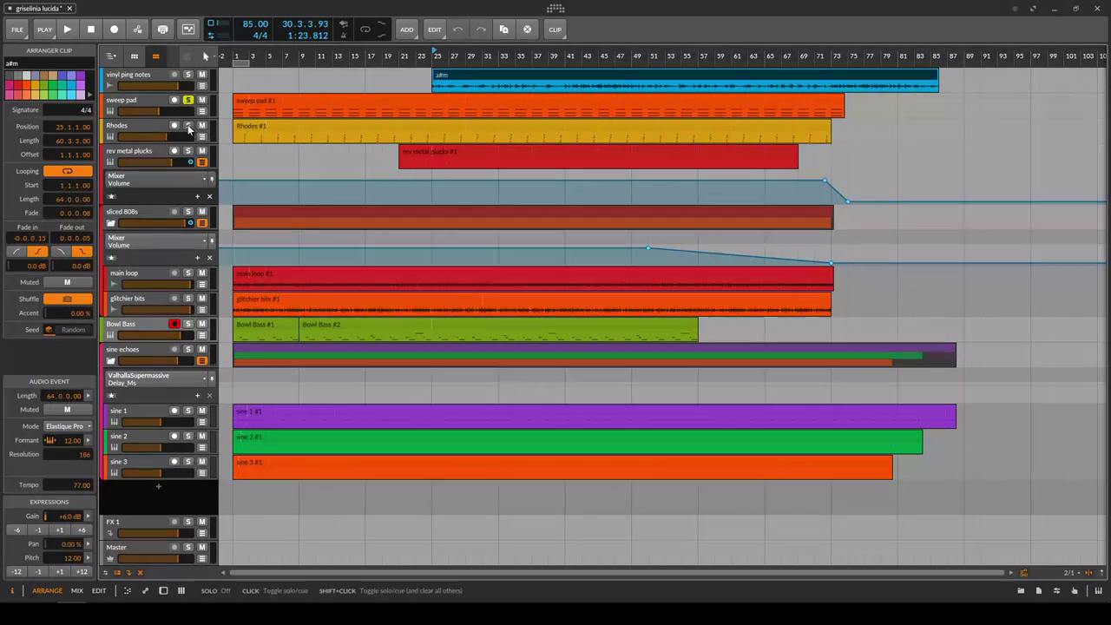
{"action": "left_click", "coordinate": [187, 126]}
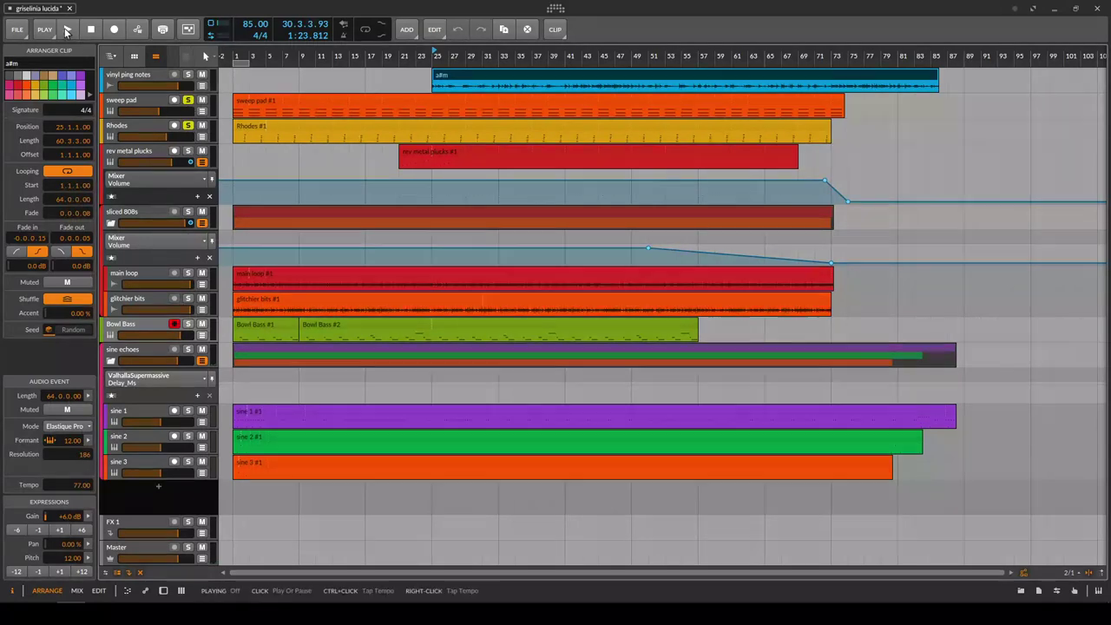
Show the sweep pad's device chain and open the Dexed synth's window.
{"action": "left_click", "coordinate": [137, 103]}
{"action": "double_click", "coordinate": [135, 101]}
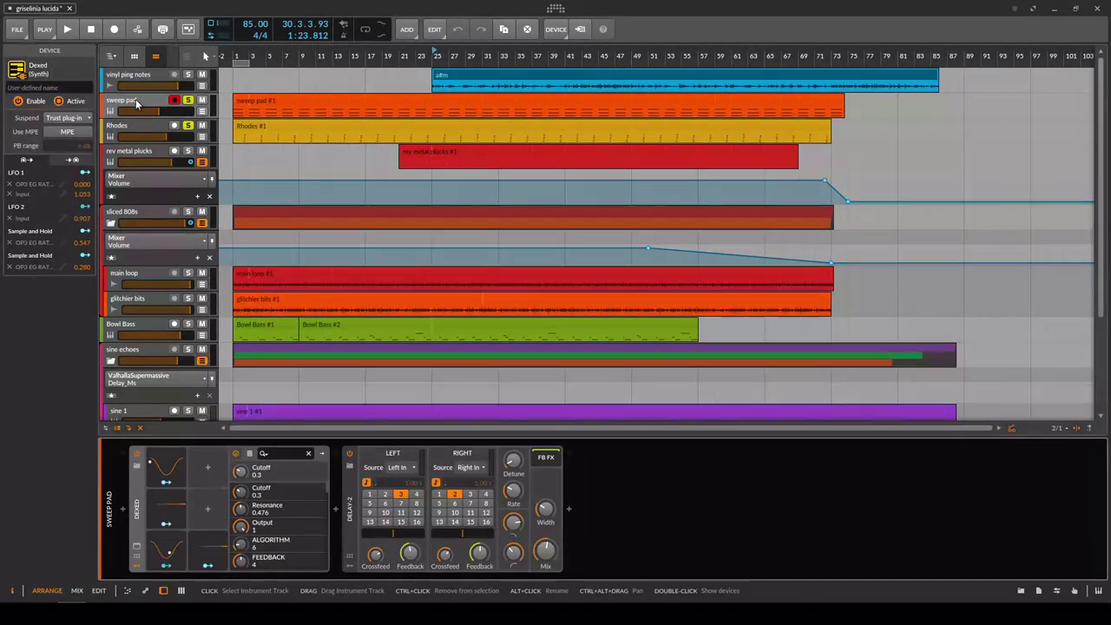
{"action": "left_click", "coordinate": [137, 549]}
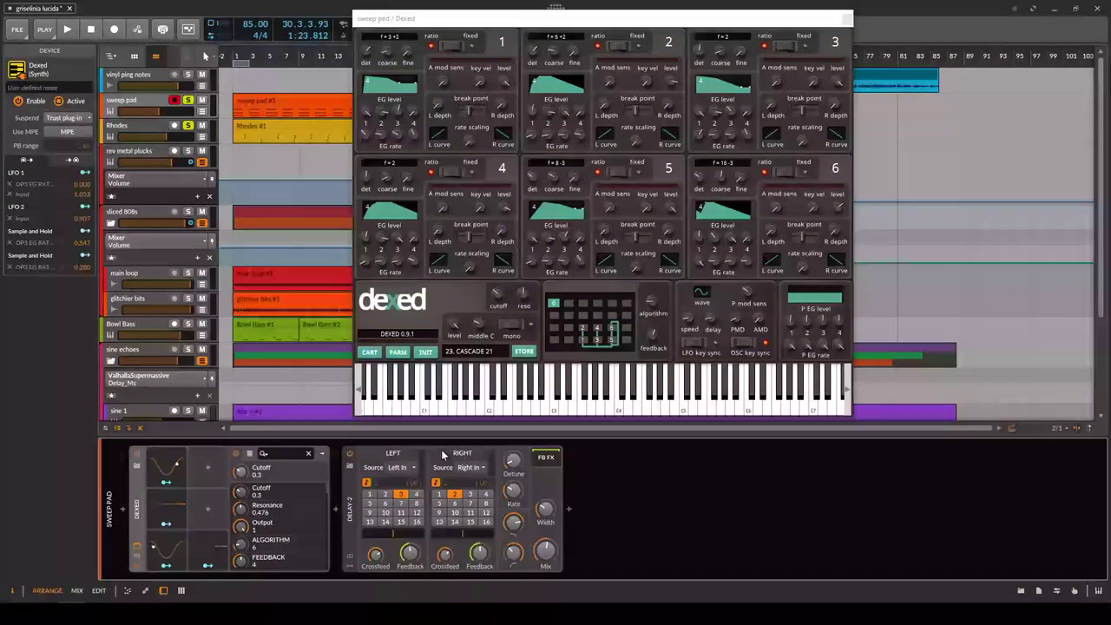
Start playback and expand the Sample and Hold modulator driving Dexed operator 3's EG rate.
{"action": "left_click", "coordinate": [69, 30]}
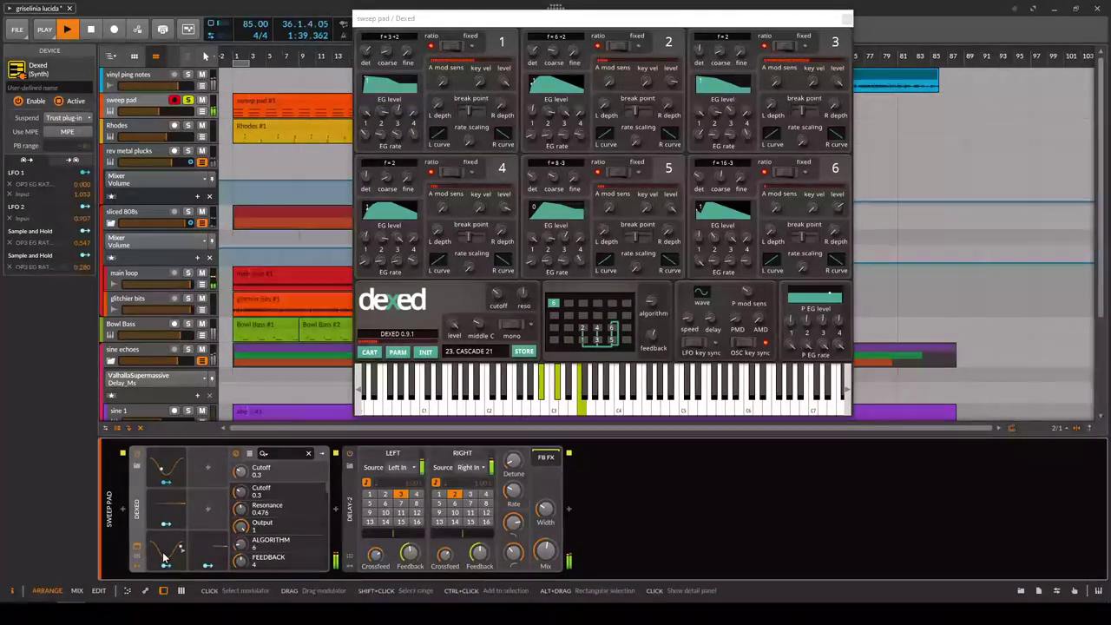
{"action": "left_click", "coordinate": [169, 510]}
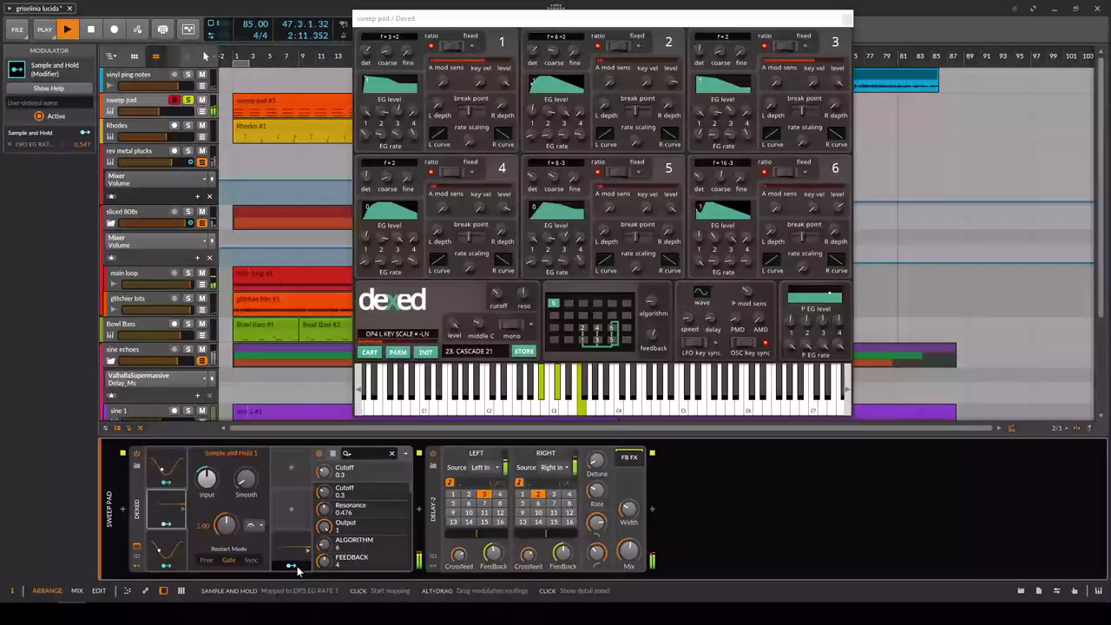
{"action": "mouse_move", "coordinate": [547, 243]}
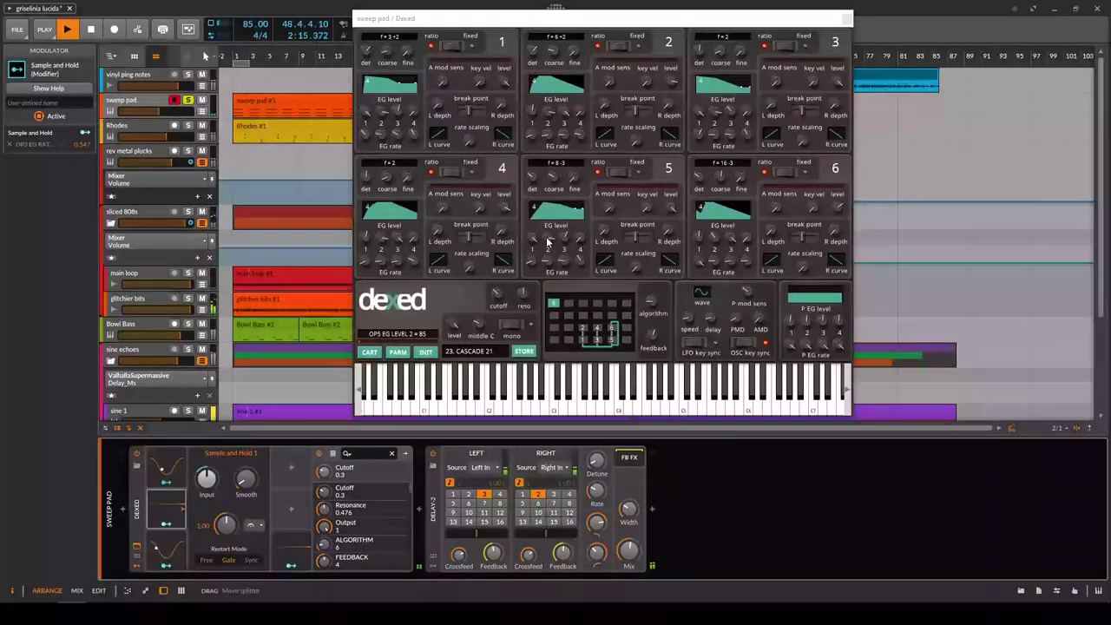
{"action": "mouse_move", "coordinate": [715, 140]}
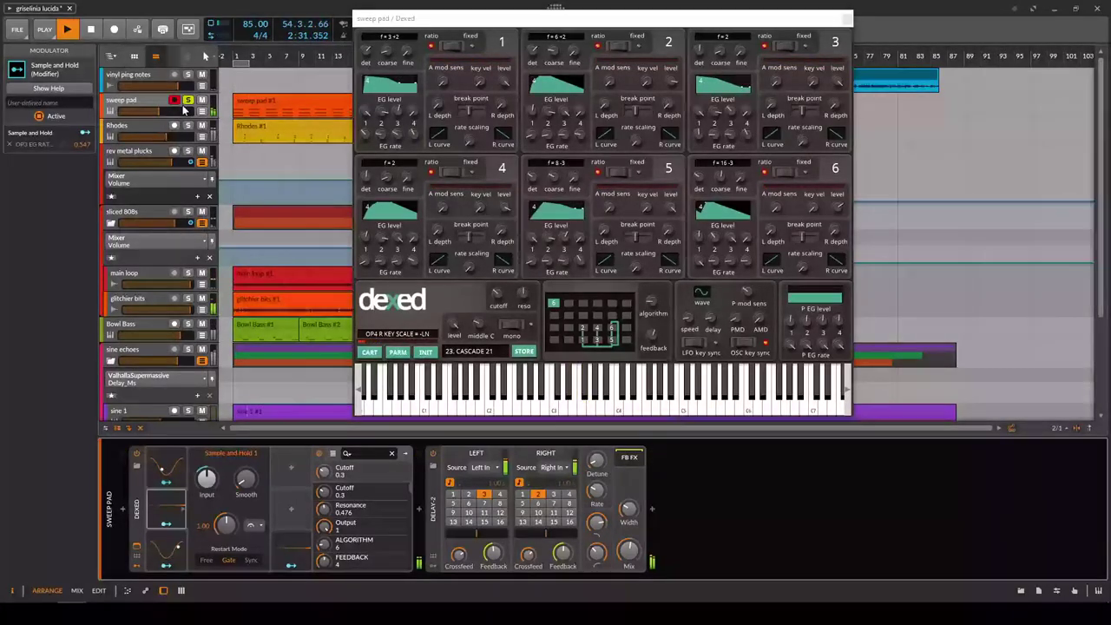
Select Rhodes, toggle its solo, restart playback from the beginning, and show its Sampler settings.
{"action": "left_click", "coordinate": [194, 135]}
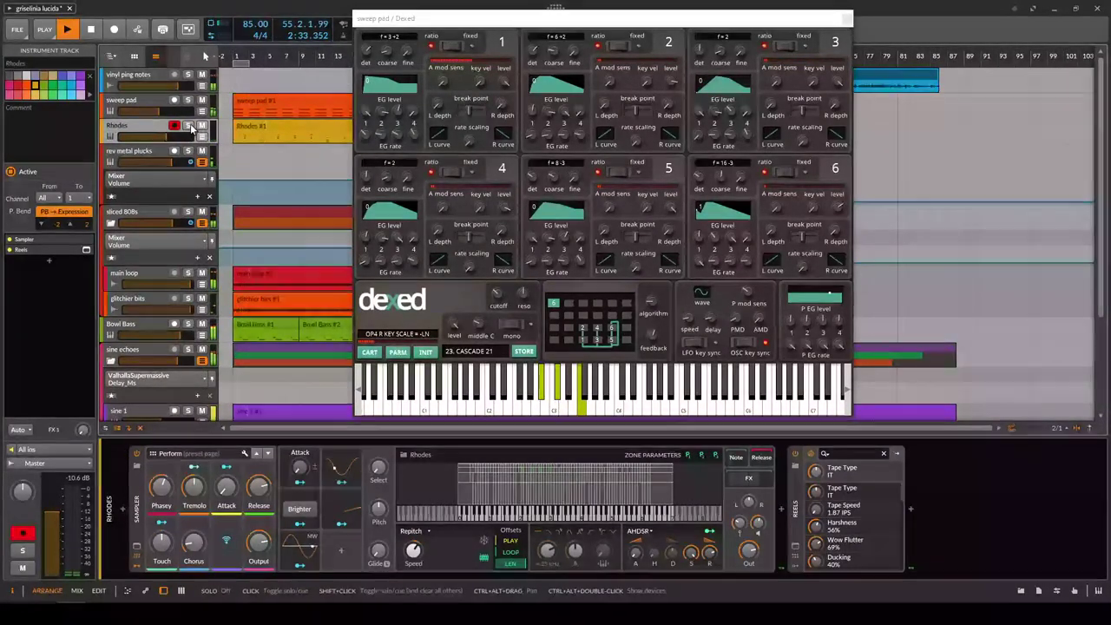
{"action": "left_click", "coordinate": [187, 125]}
{"action": "left_click", "coordinate": [299, 53]}
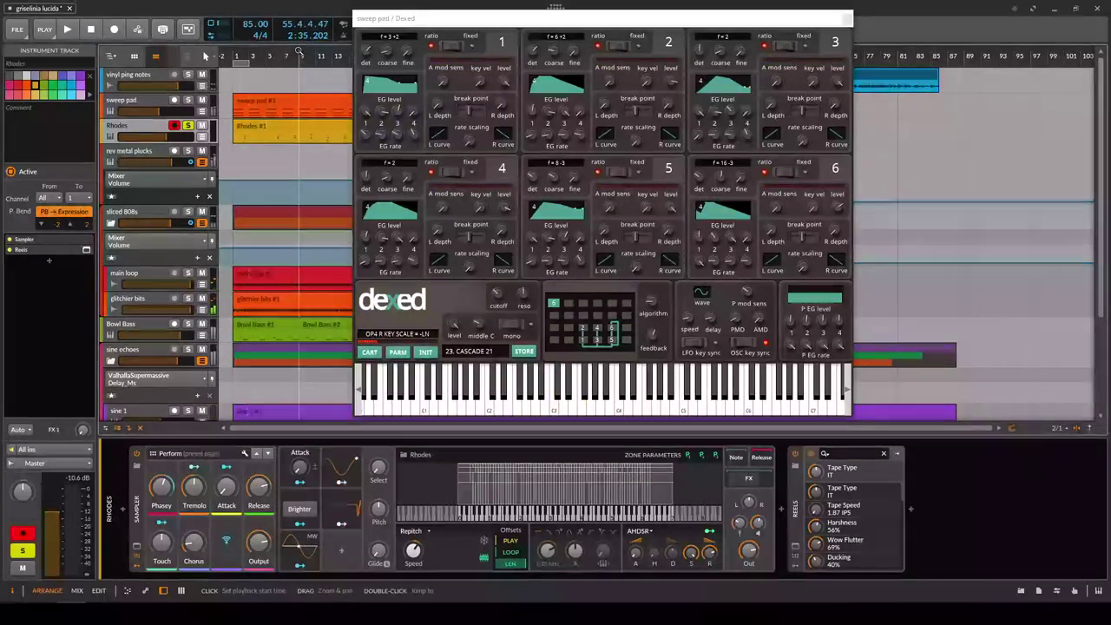
{"action": "left_click", "coordinate": [66, 32]}
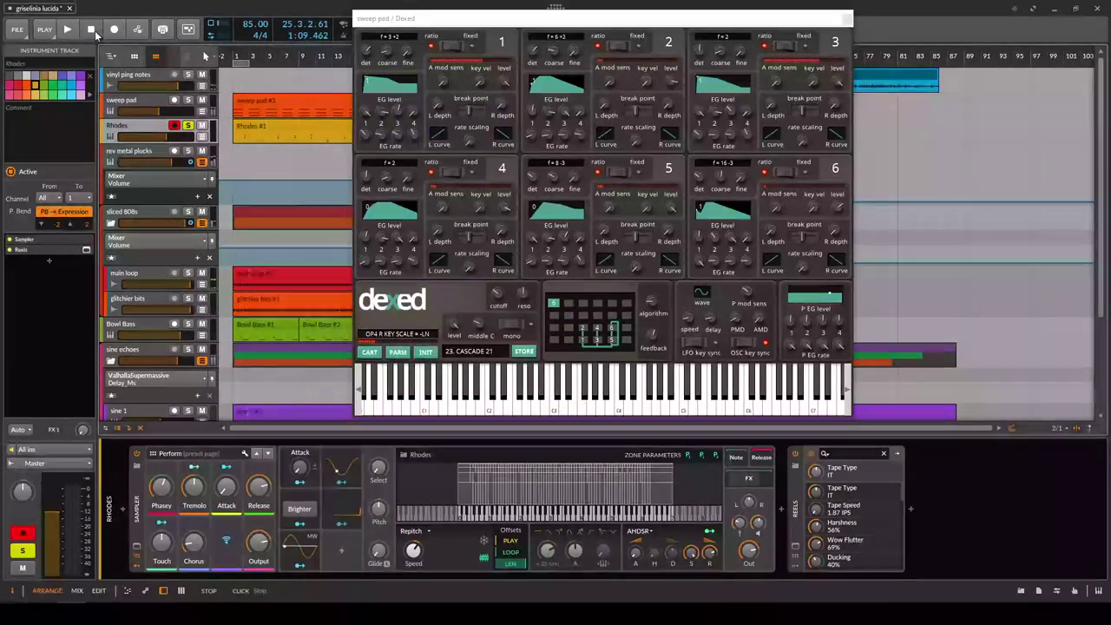
{"action": "left_click", "coordinate": [65, 33]}
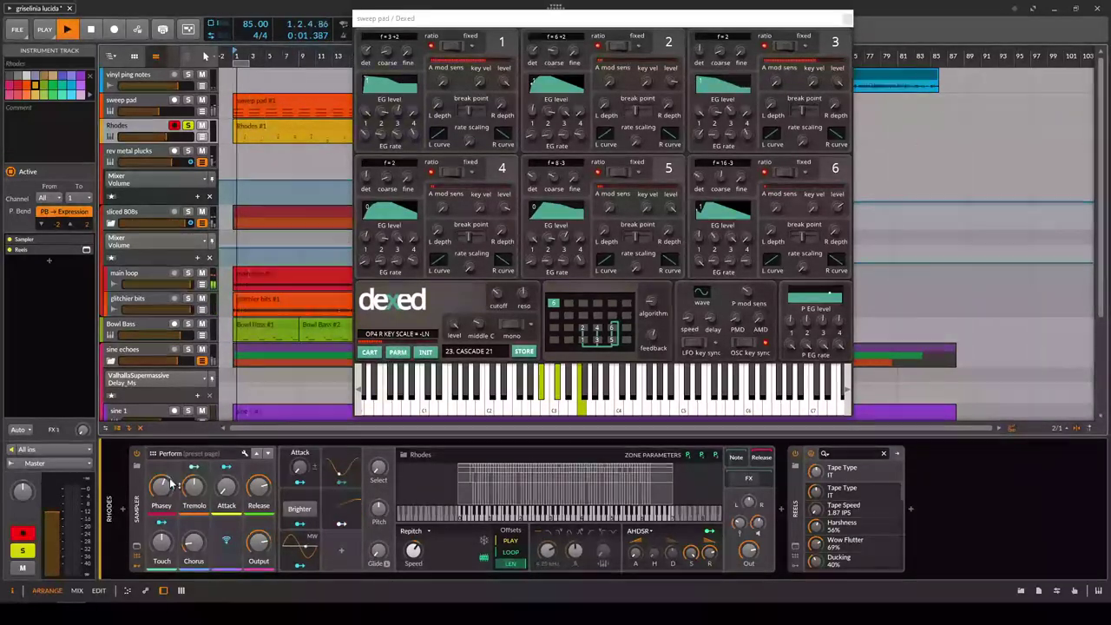
{"action": "left_click", "coordinate": [136, 507]}
{"action": "key", "text": "s"}
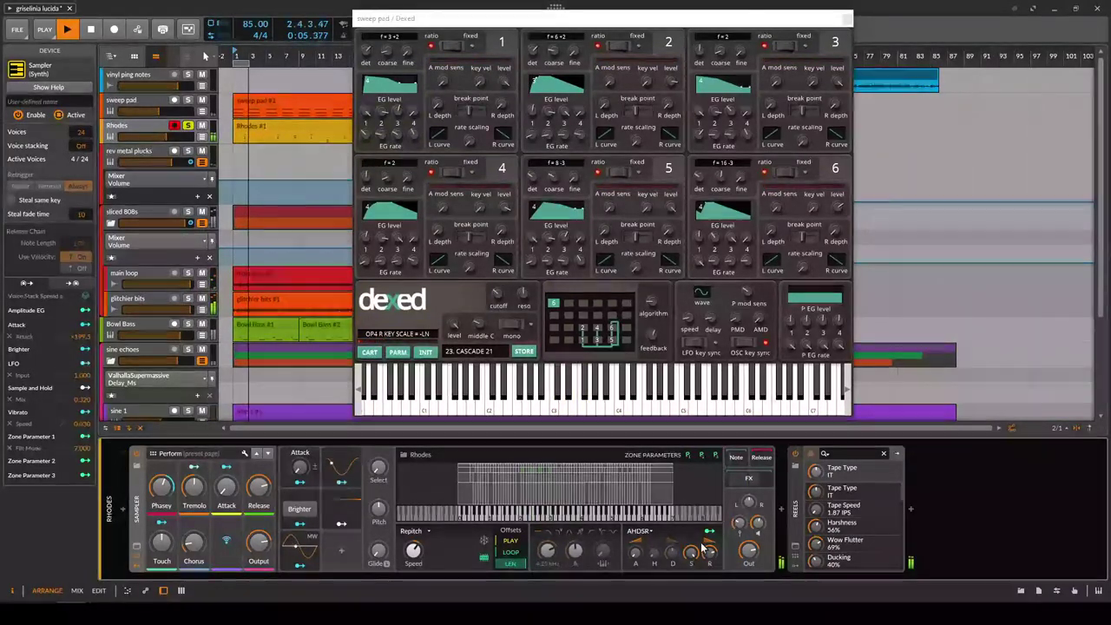
Open the Reels tape effect's plug-in window inside the Rhodes FX chain.
{"action": "left_click", "coordinate": [740, 484]}
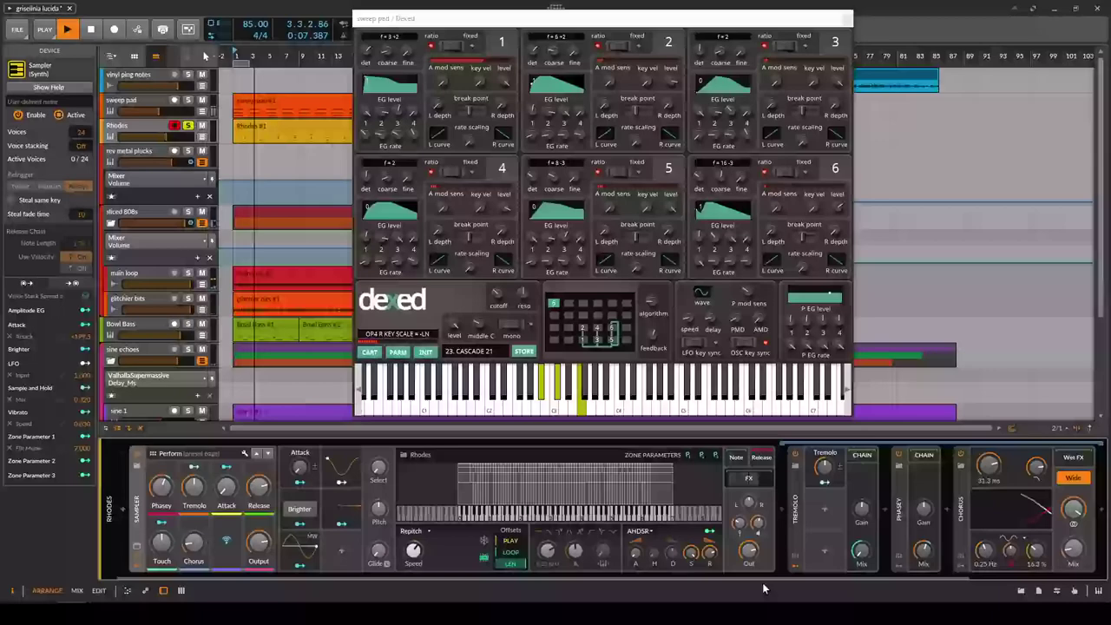
{"action": "left_click_drag", "start_coordinate": [751, 573], "coordinate": [808, 579]}
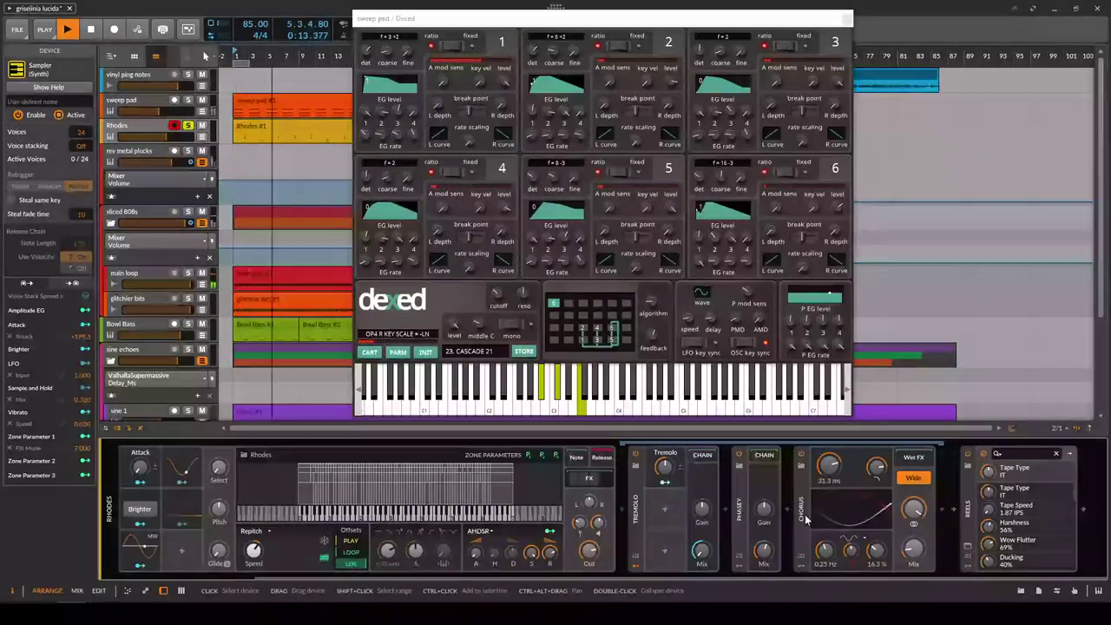
{"action": "left_click", "coordinate": [968, 534]}
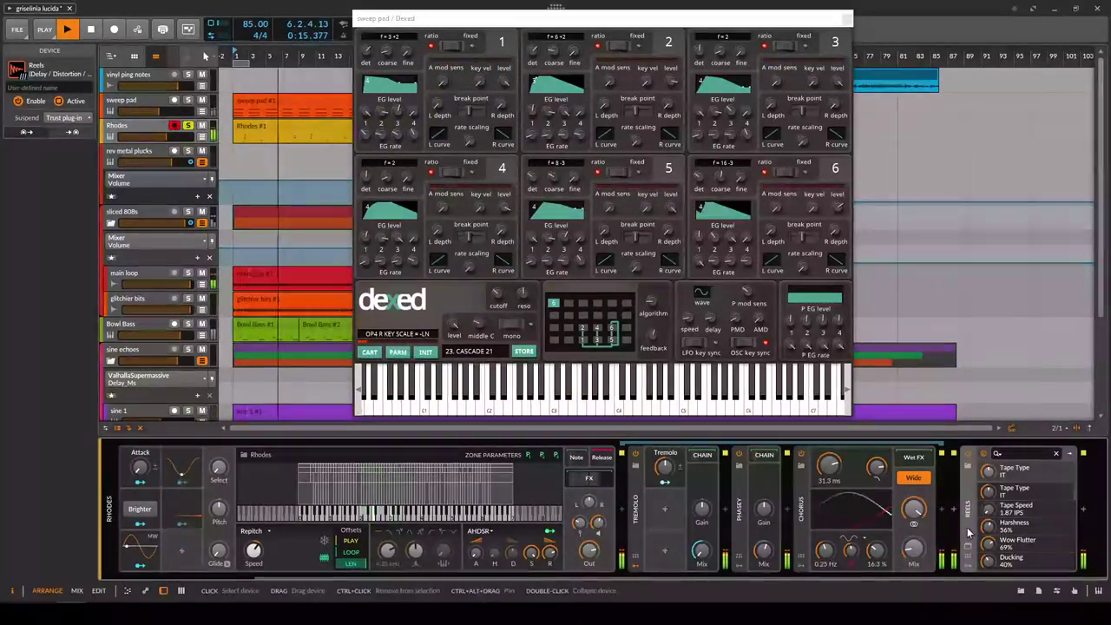
{"action": "left_click", "coordinate": [970, 551]}
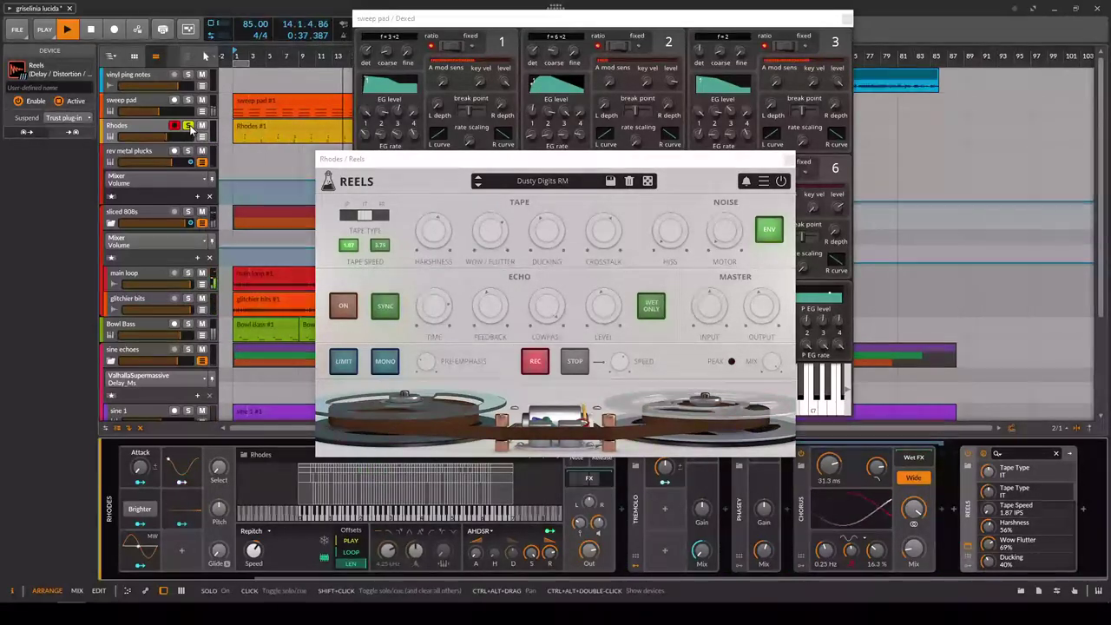
Close the Reels and Dexed windows, stop playback, and solo sliced 808s.
{"action": "left_click", "coordinate": [788, 161]}
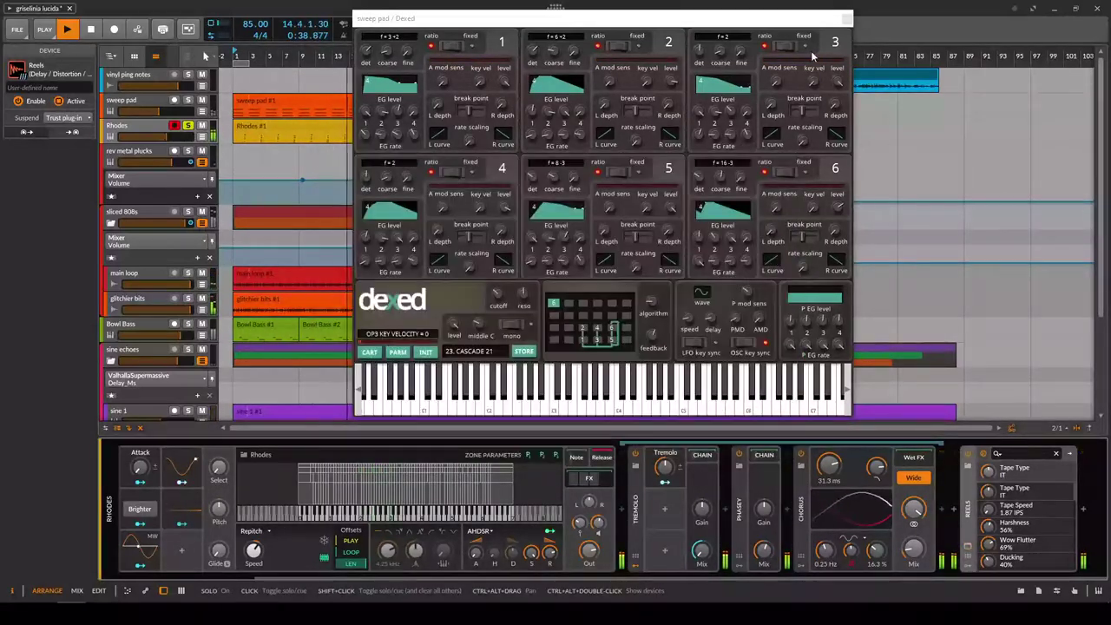
{"action": "left_click", "coordinate": [847, 18]}
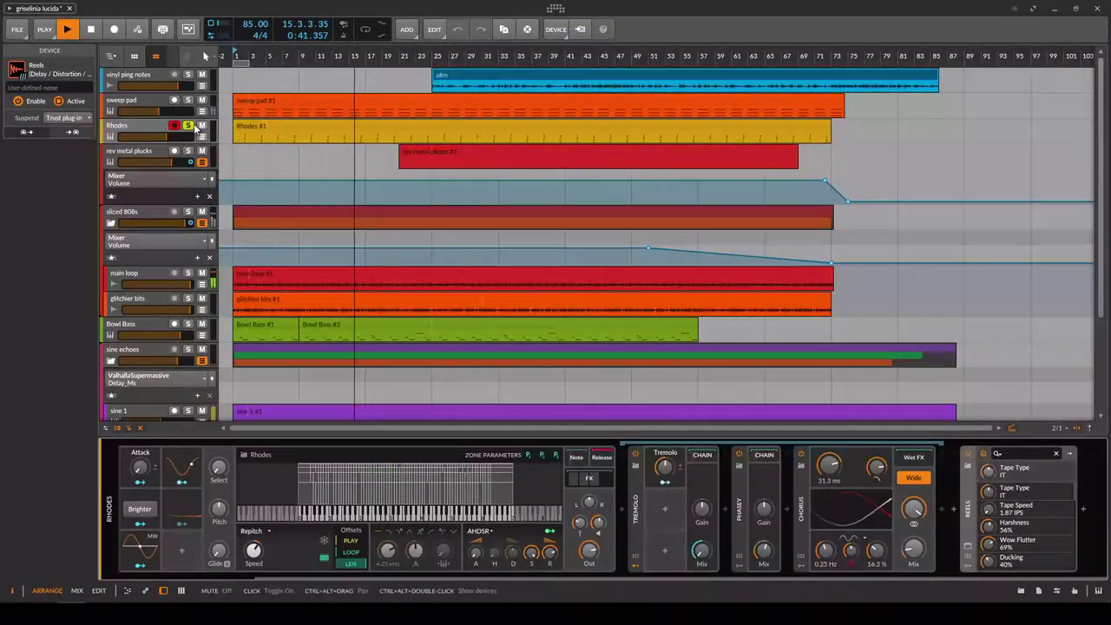
{"action": "key", "text": "space"}
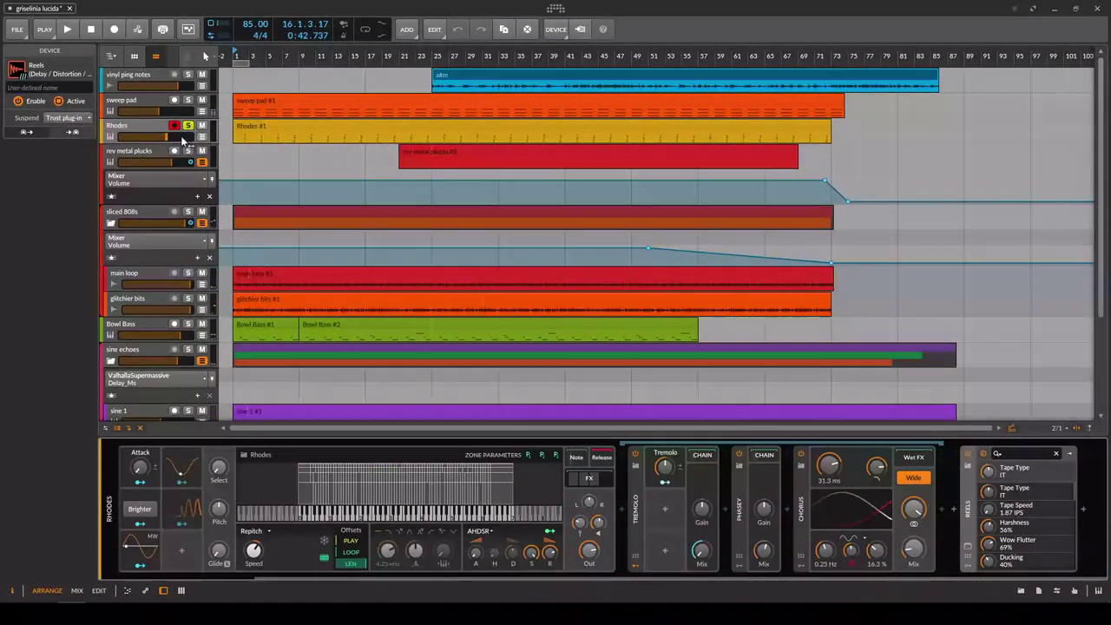
{"action": "left_click", "coordinate": [187, 213]}
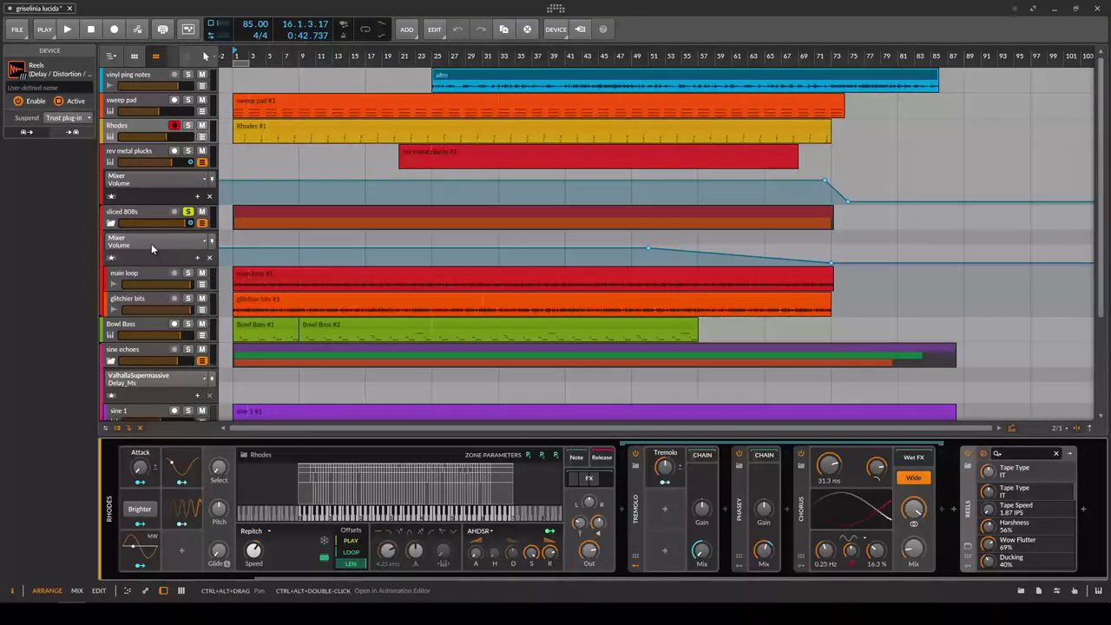
Select the sliced 808s group and power off its Tool, Amp, MConvolutionMB and EQ+ devices.
{"action": "left_click", "coordinate": [149, 214]}
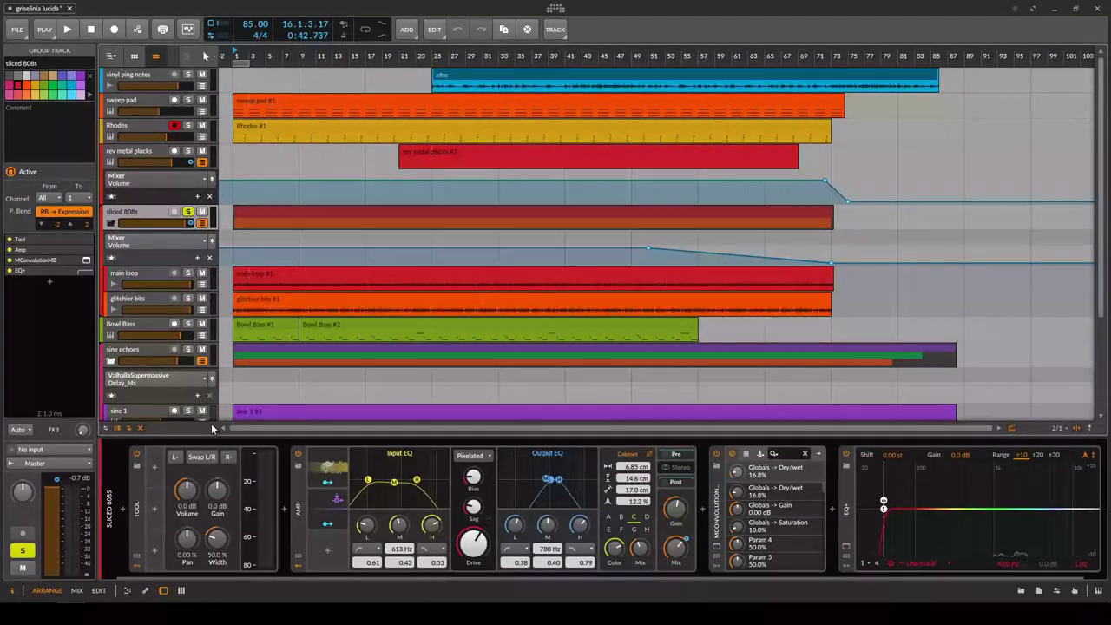
{"action": "left_click", "coordinate": [135, 455]}
{"action": "left_click", "coordinate": [298, 454]}
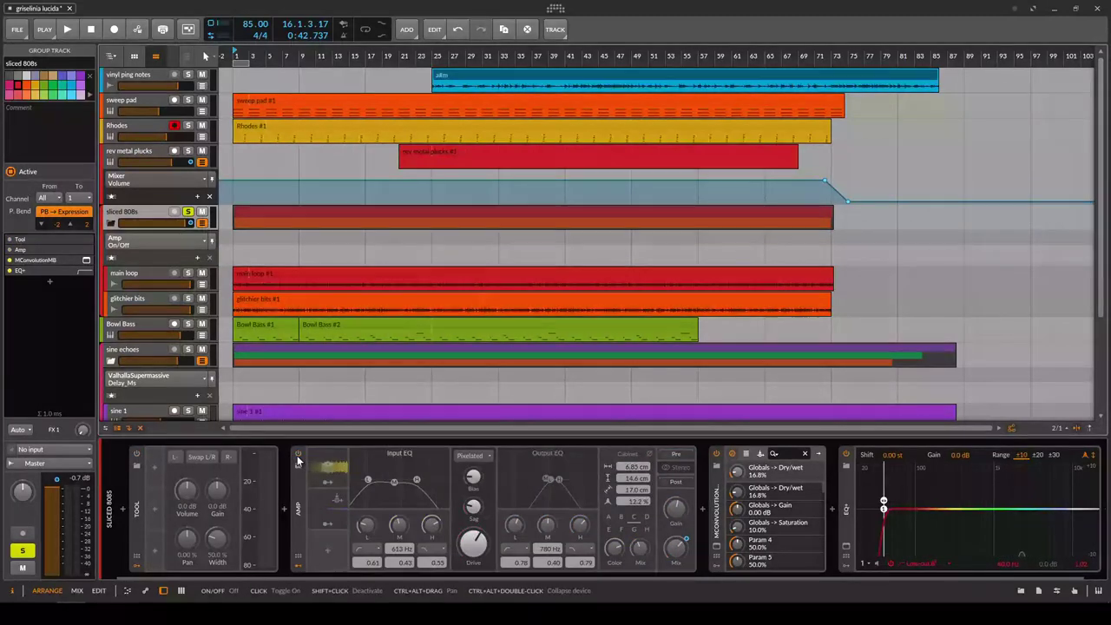
{"action": "left_click", "coordinate": [717, 460]}
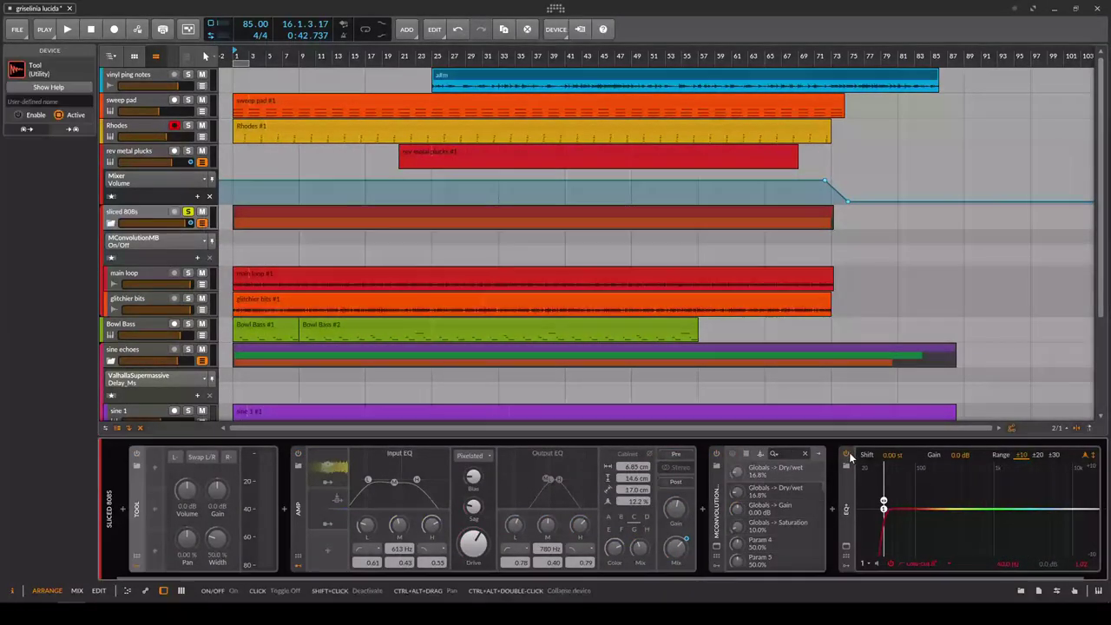
{"action": "left_click", "coordinate": [846, 454]}
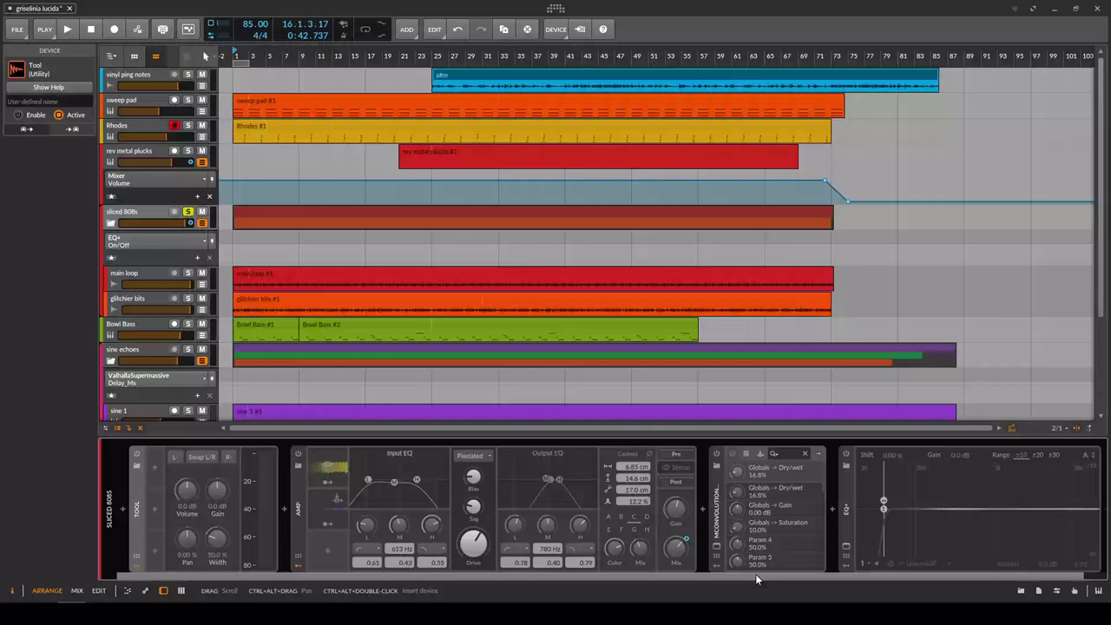
{"action": "left_click_drag", "start_coordinate": [756, 576], "coordinate": [877, 582]}
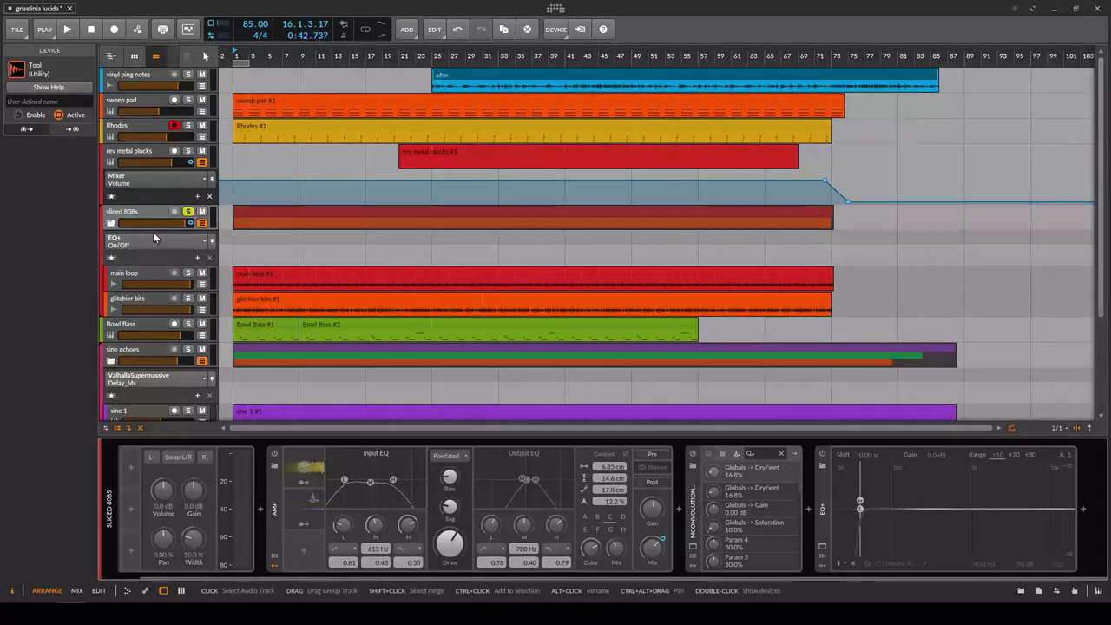
Select the main loop track and solo it.
{"action": "left_click", "coordinate": [149, 274]}
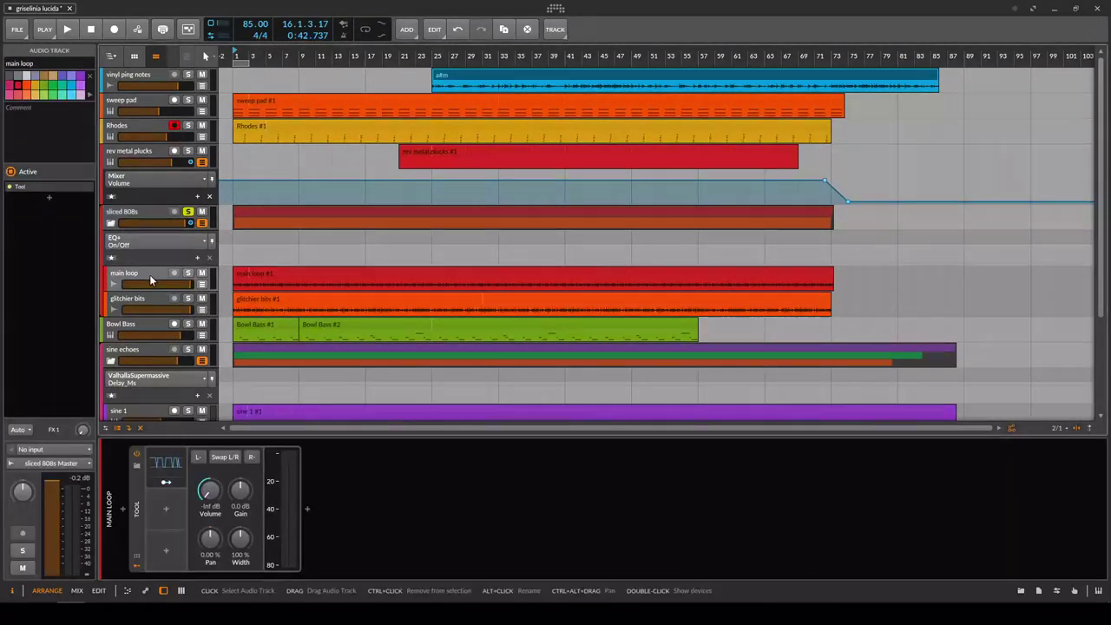
{"action": "left_click", "coordinate": [157, 302]}
{"action": "left_click", "coordinate": [157, 278]}
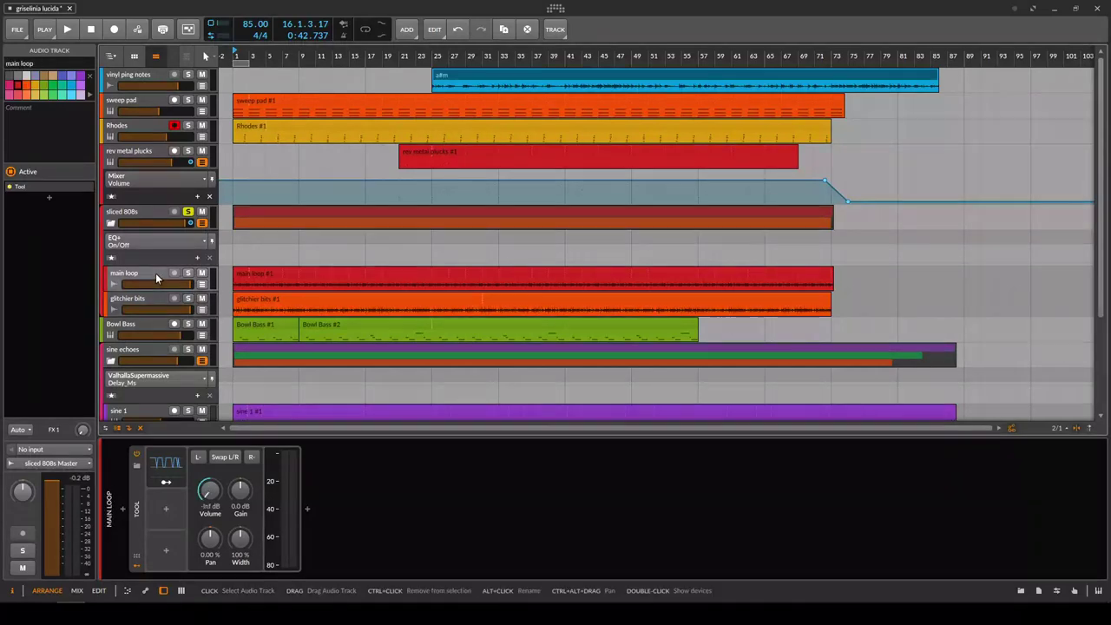
{"action": "key", "text": "Down"}
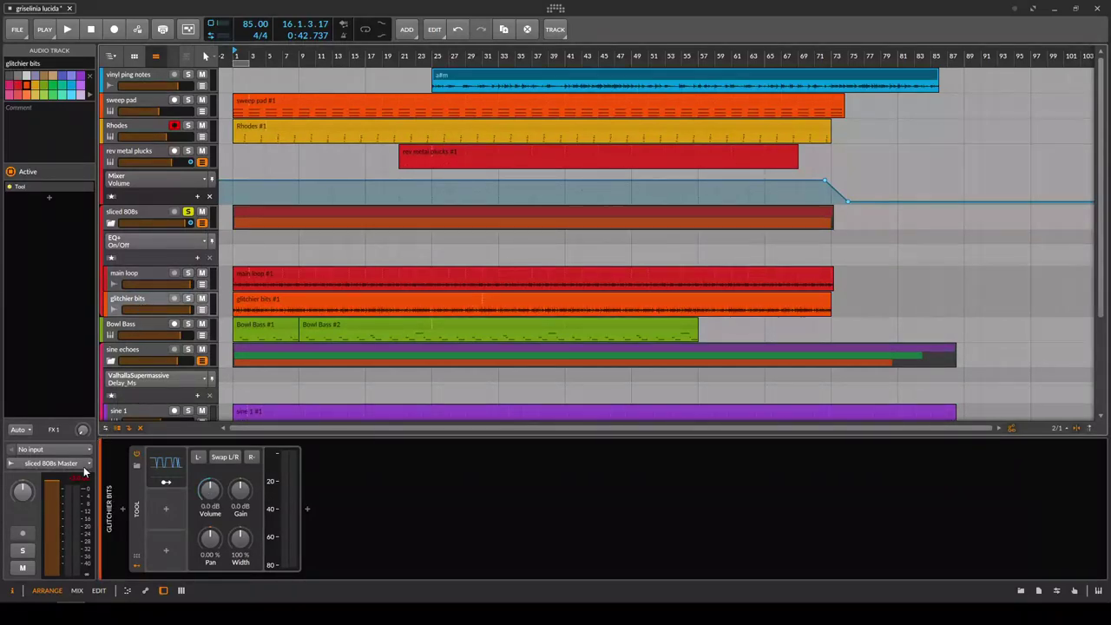
{"action": "left_click", "coordinate": [160, 278]}
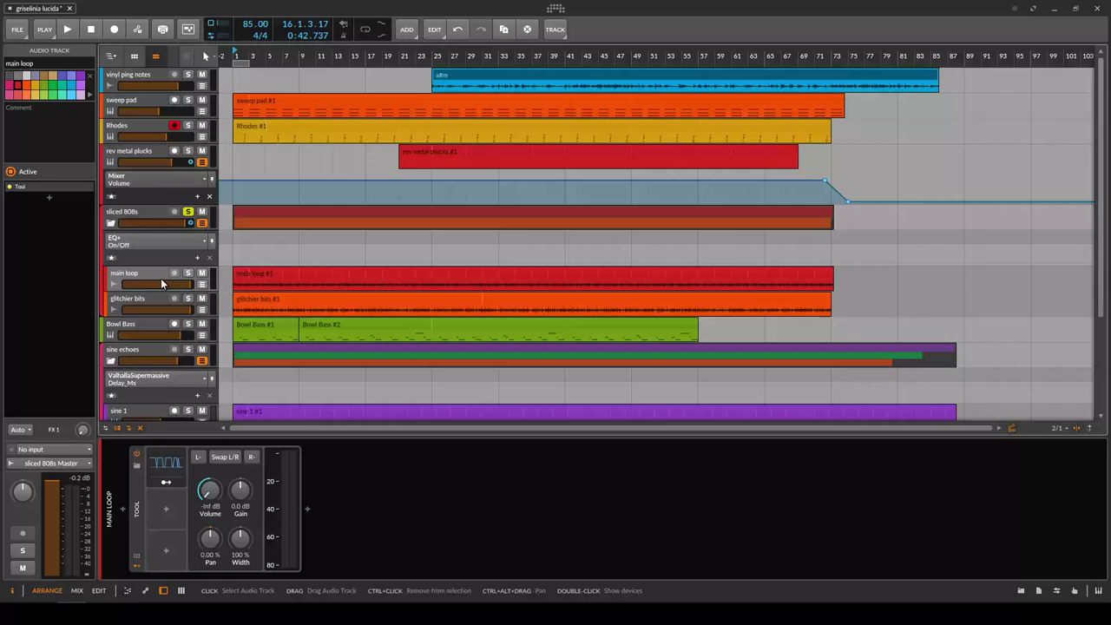
{"action": "left_click", "coordinate": [187, 274]}
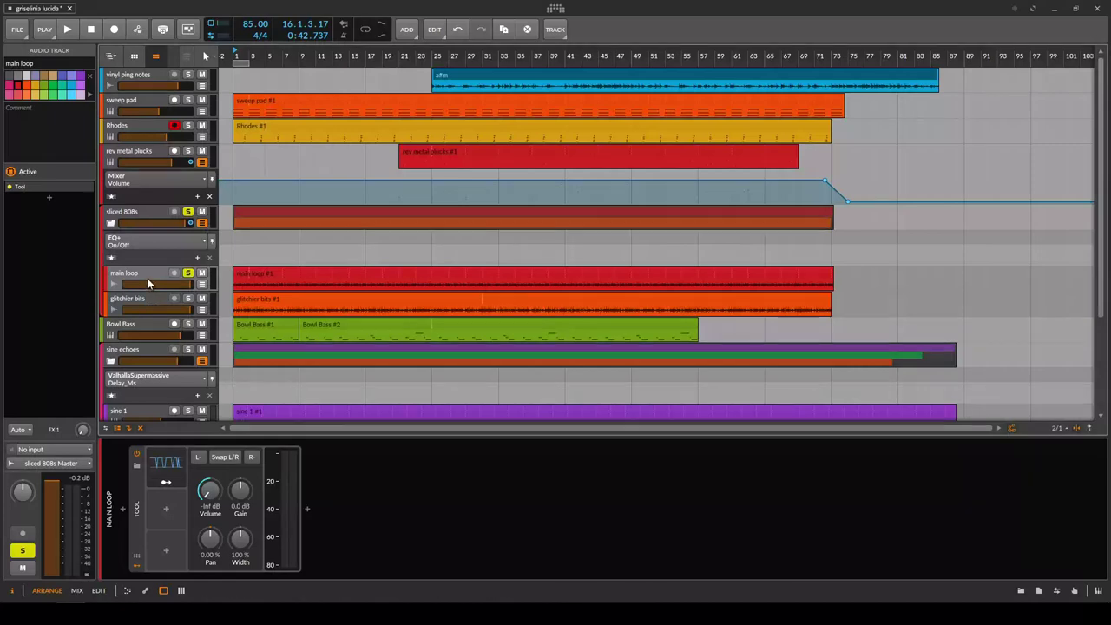
Show the 32-step Steps modulator on main loop's Tool device.
{"action": "left_click", "coordinate": [189, 212]}
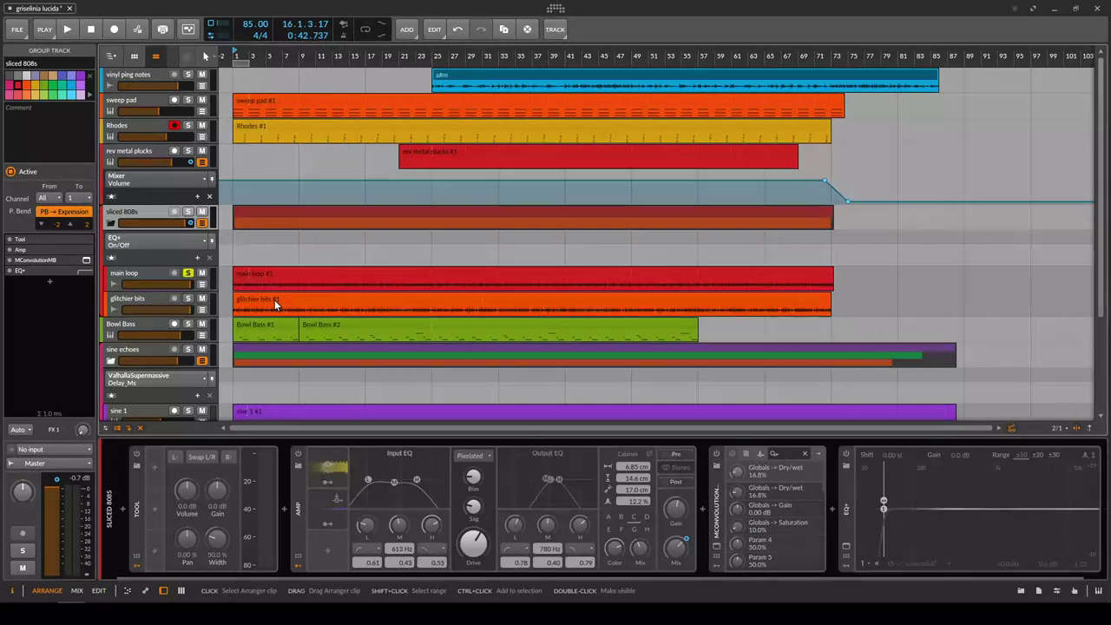
{"action": "left_click", "coordinate": [145, 274]}
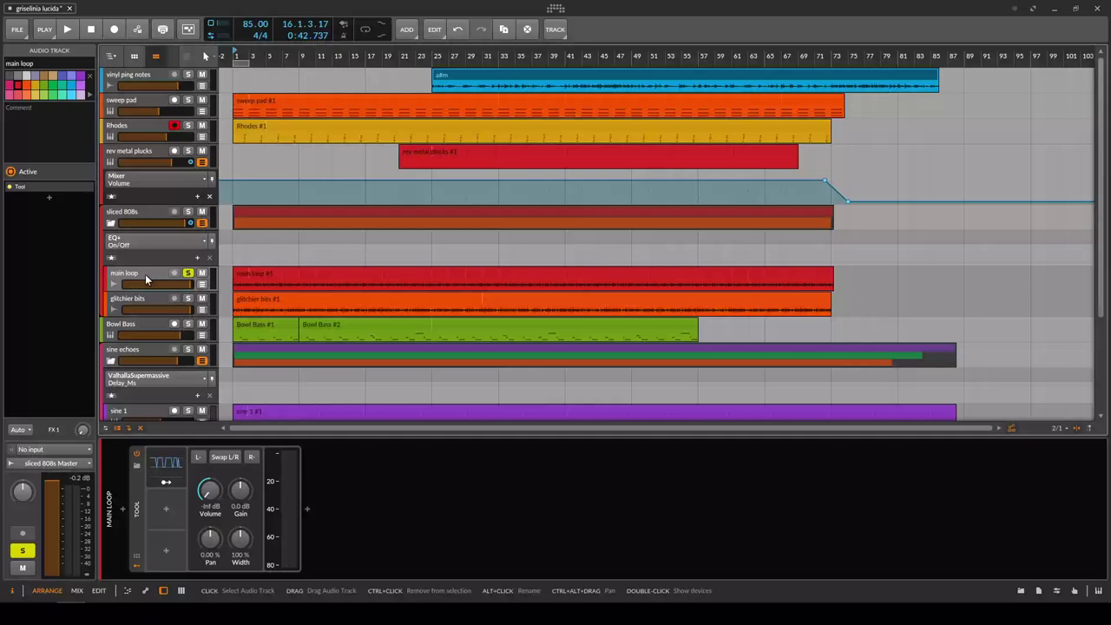
{"action": "left_click", "coordinate": [164, 507]}
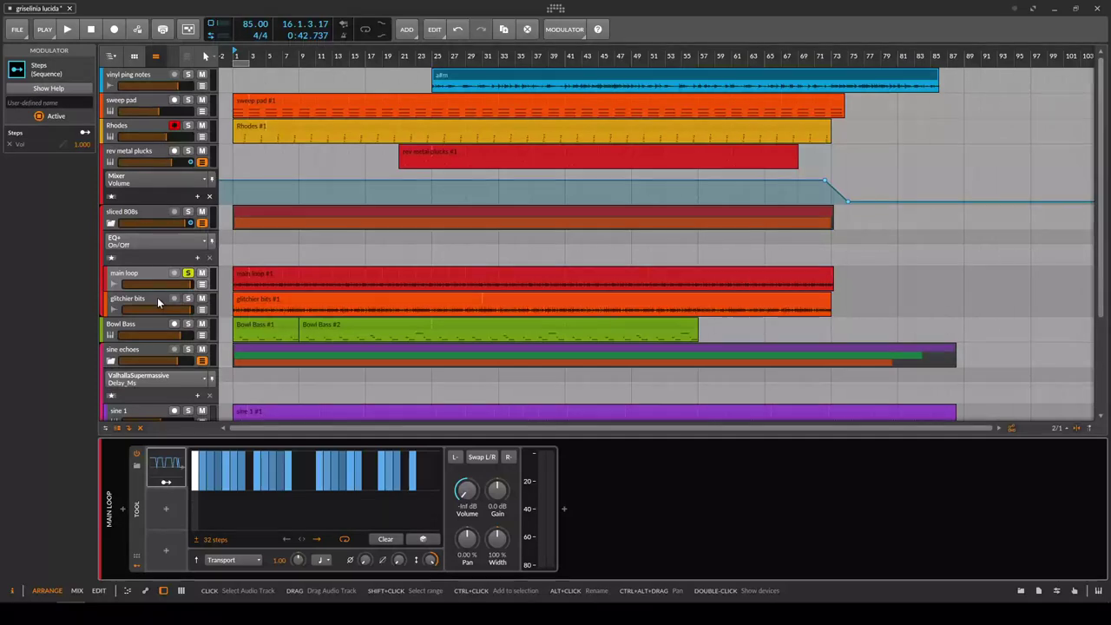
Start playback so main loop's Steps pattern drives its Tool volume.
{"action": "key", "text": "space"}
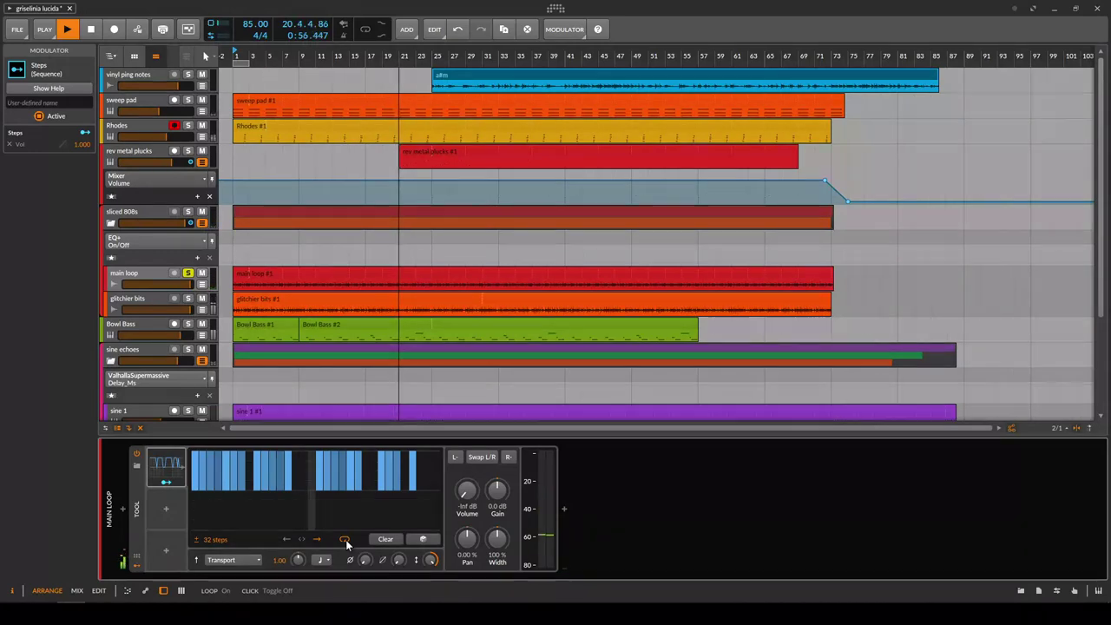
Solo the glitchier bits track too, so it plays alongside main loop.
{"action": "left_click", "coordinate": [188, 298]}
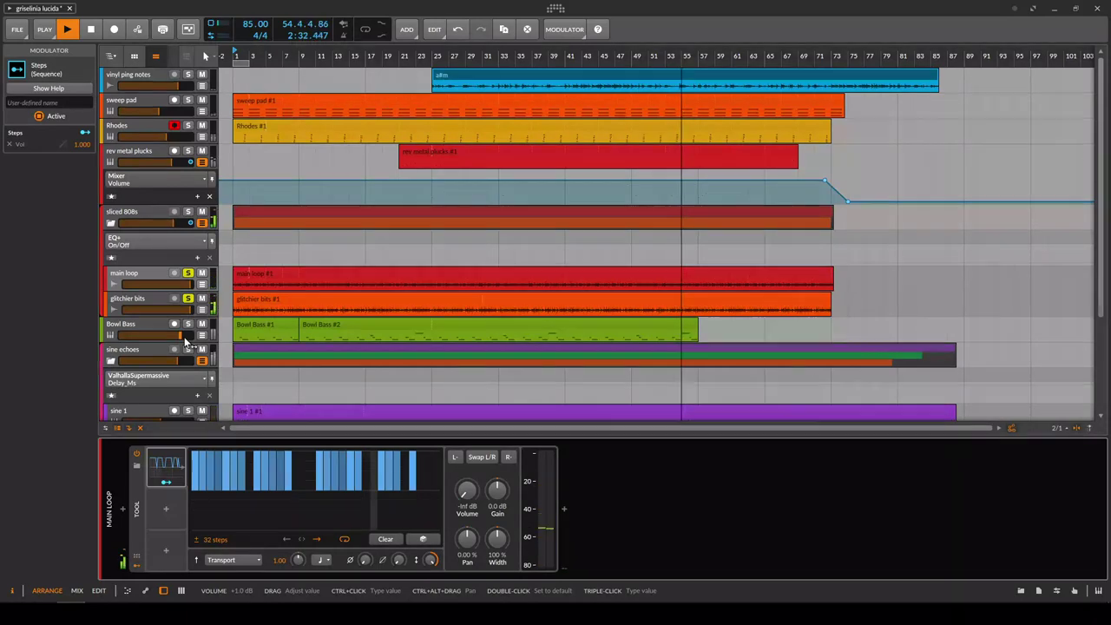
Stop playback and solo only the sliced 808s group.
{"action": "key", "text": "space"}
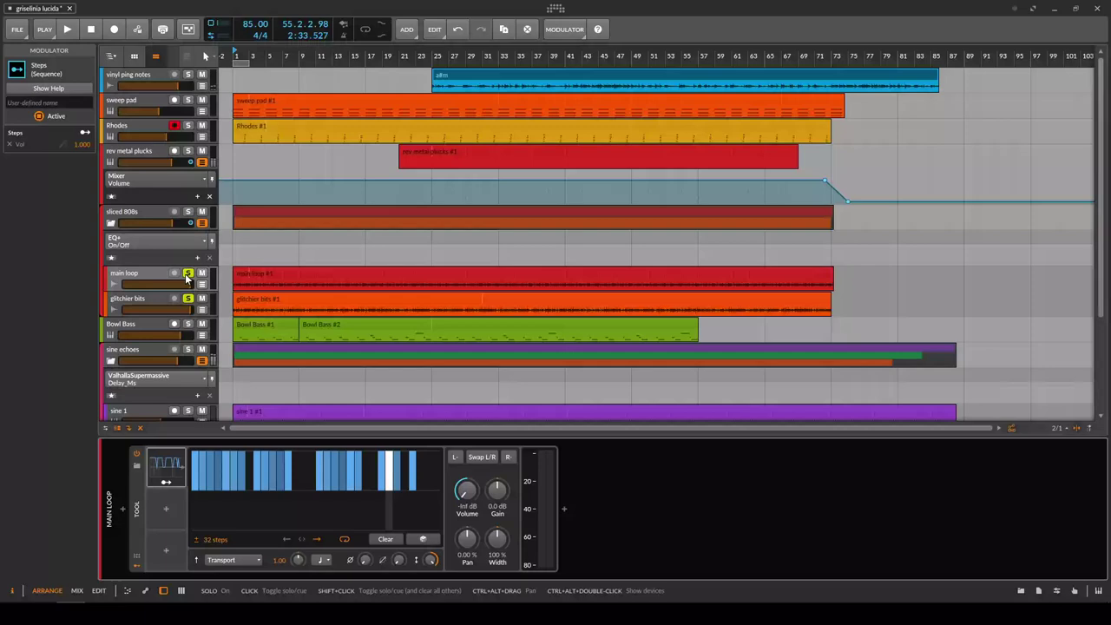
{"action": "left_click", "coordinate": [188, 211]}
{"action": "left_click", "coordinate": [167, 211]}
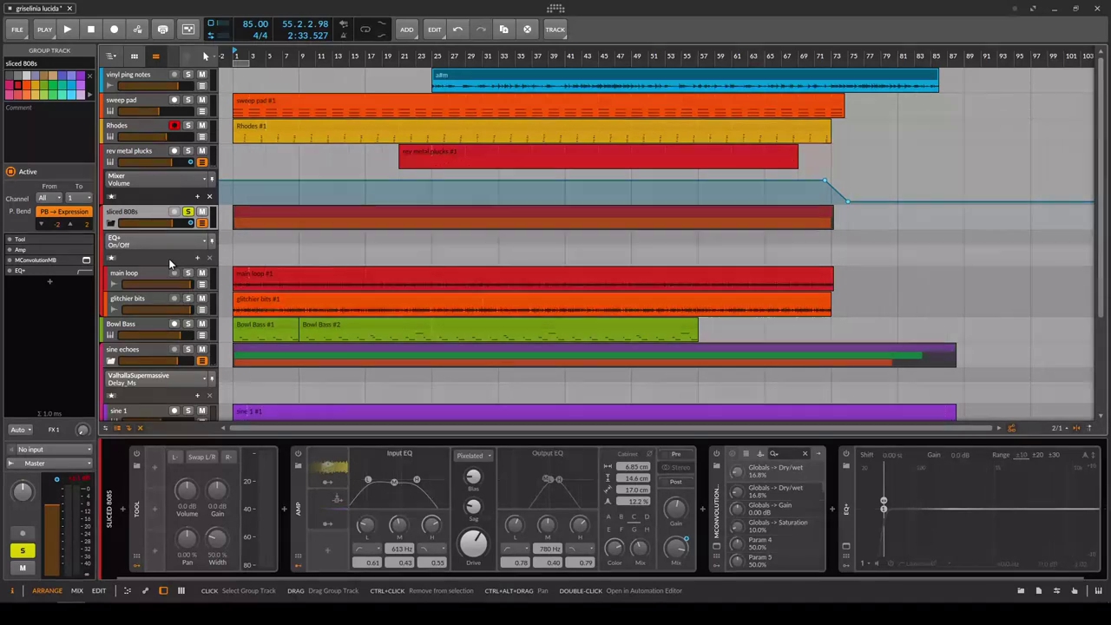
Turn the Tool device back on, restart playback from the start, and re-enable Amp.
{"action": "left_click", "coordinate": [136, 454]}
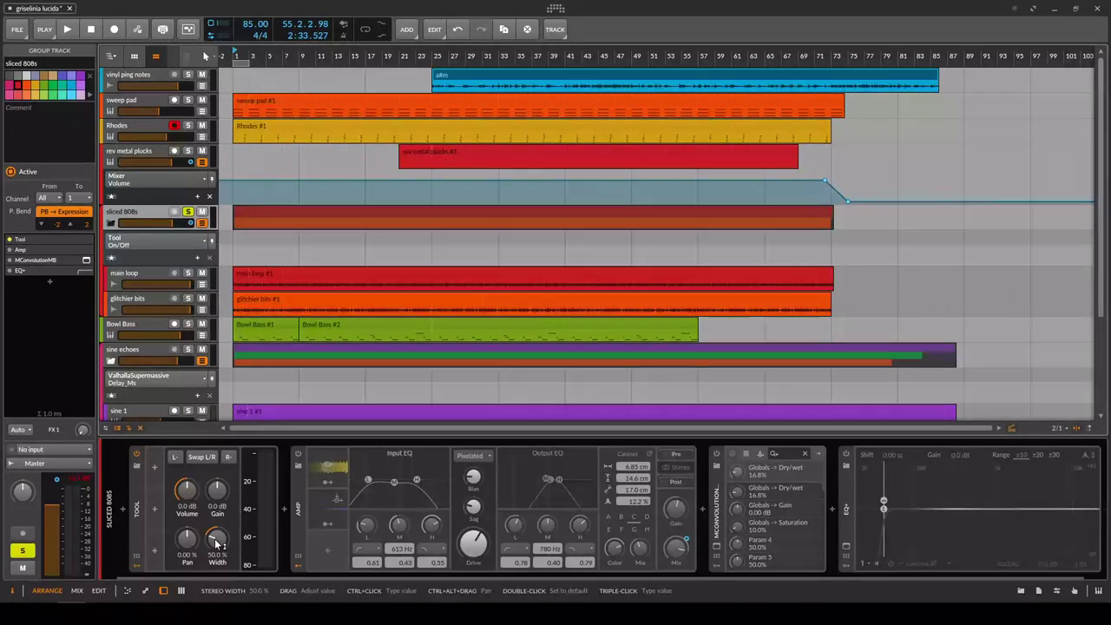
{"action": "key", "text": "space"}
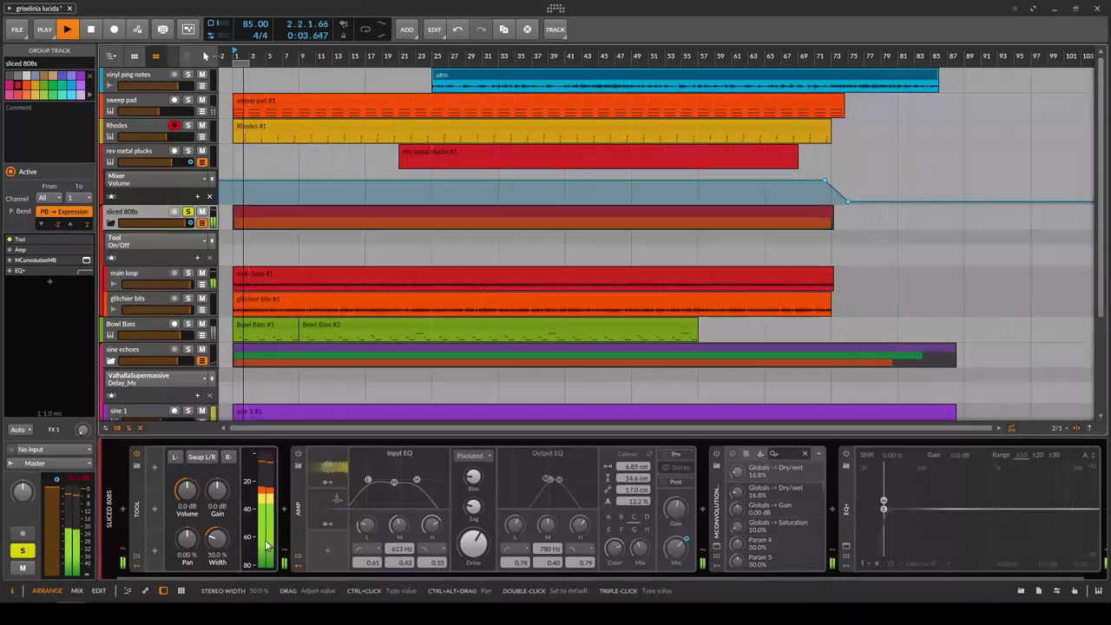
{"action": "left_click", "coordinate": [298, 454]}
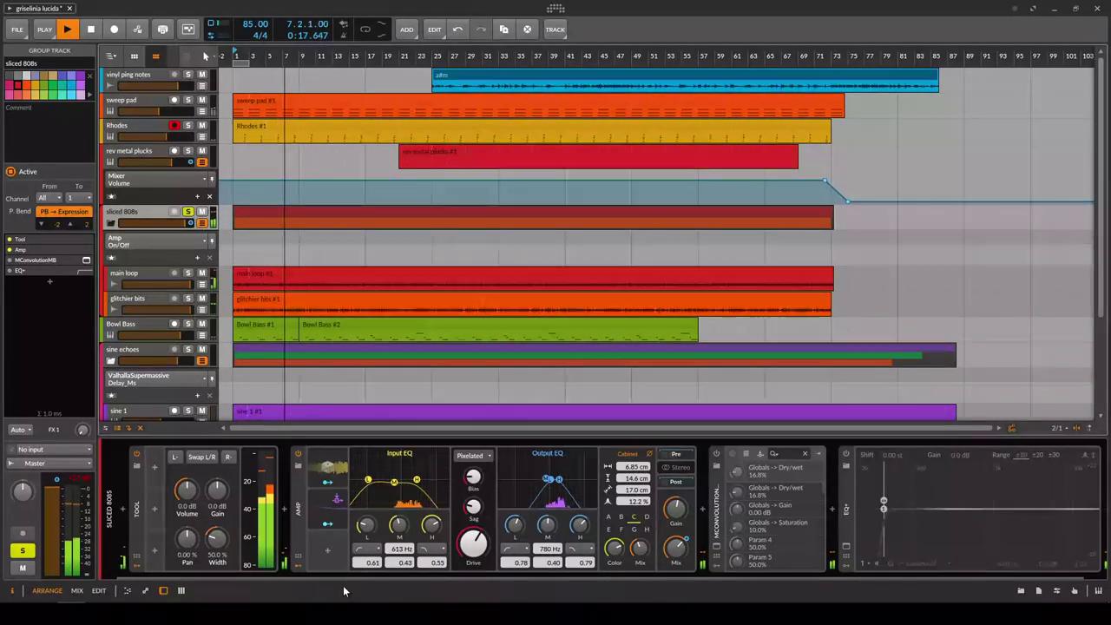
Re-enable MConvolutionMB on sliced 808s and open its plug-in window.
{"action": "left_click_drag", "start_coordinate": [351, 576], "coordinate": [406, 580]}
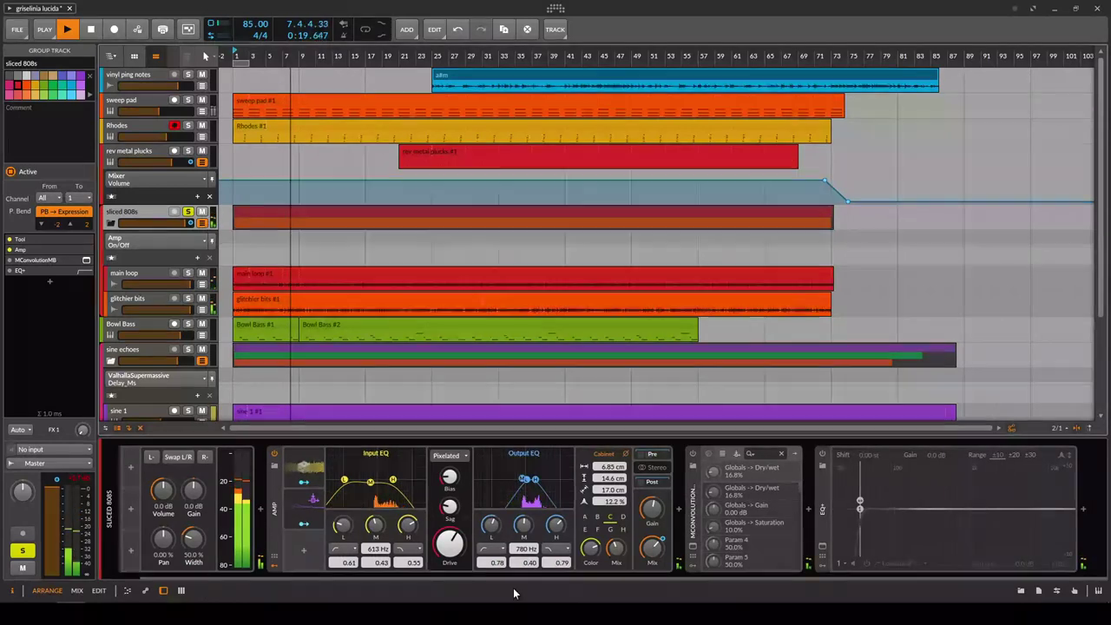
{"action": "left_click", "coordinate": [694, 453]}
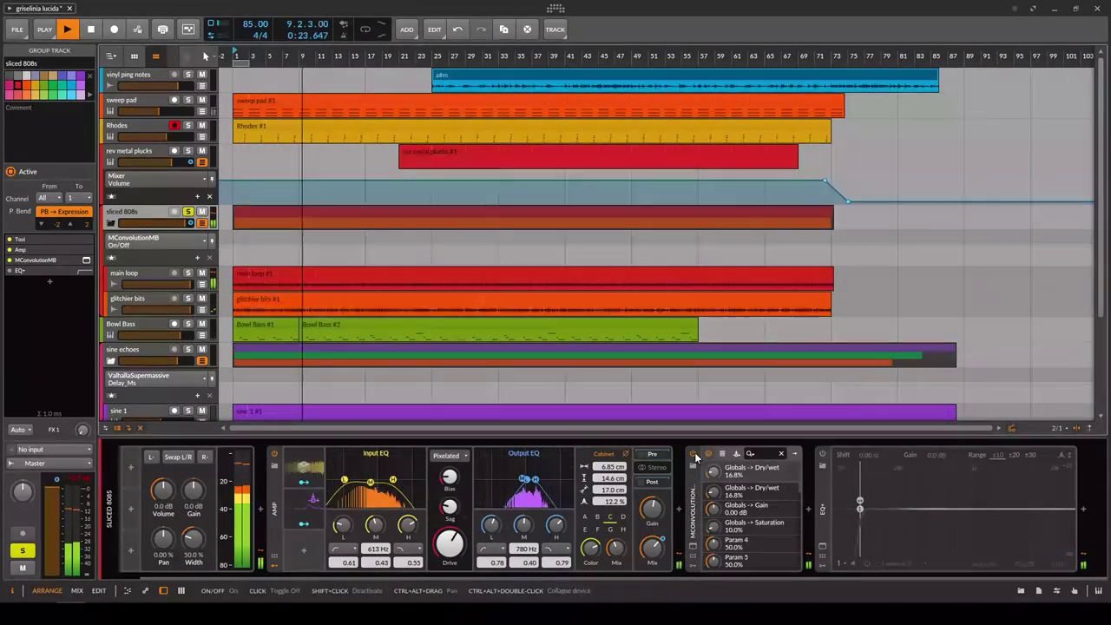
{"action": "left_click", "coordinate": [680, 545]}
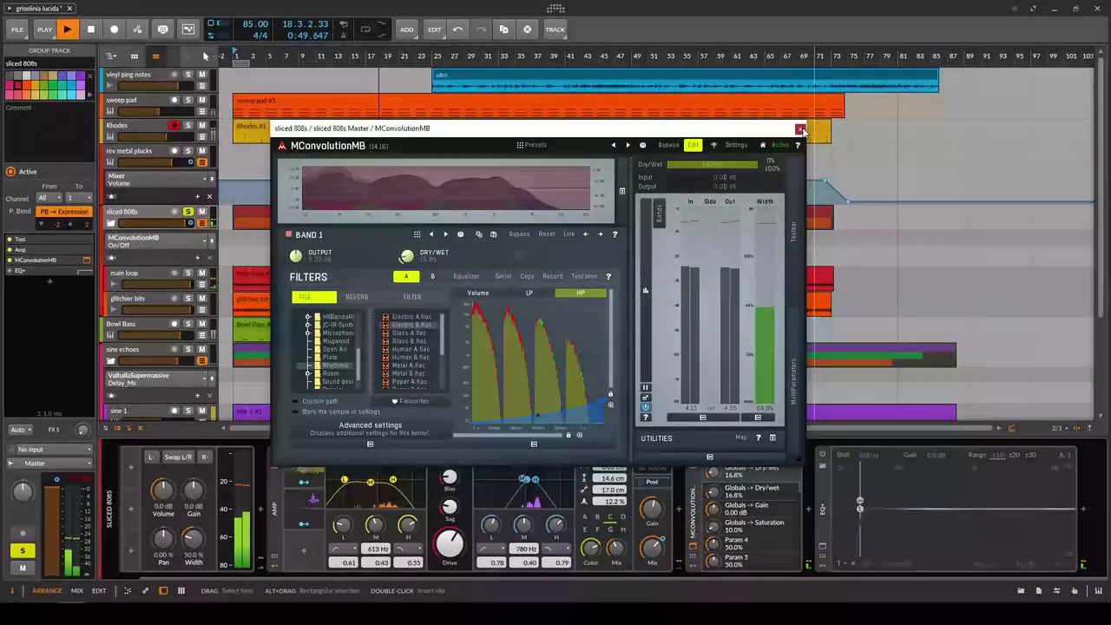
Close the MConvolutionMB window and toggle the EQ+ large editor to show its 40 Hz low-cut curve.
{"action": "left_click", "coordinate": [801, 128]}
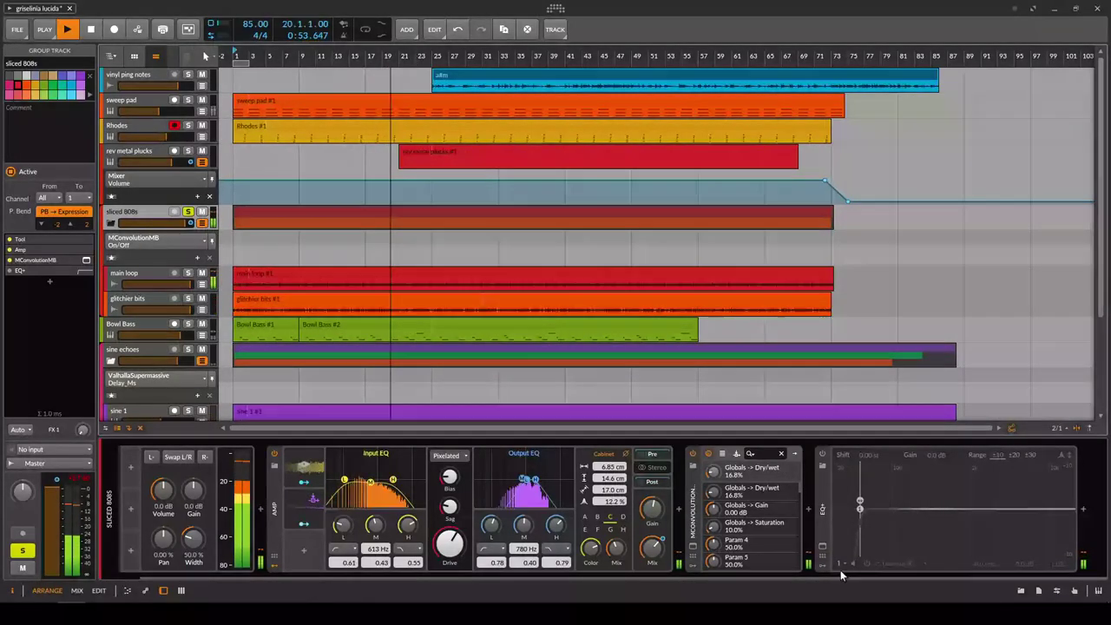
{"action": "left_click", "coordinate": [822, 546]}
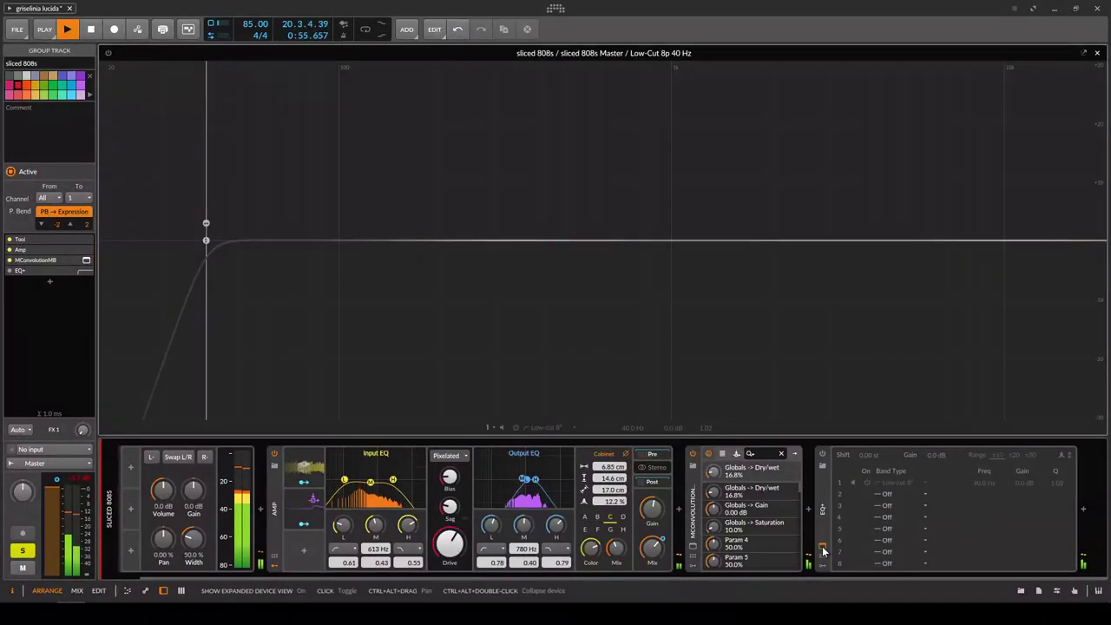
{"action": "left_click", "coordinate": [824, 550]}
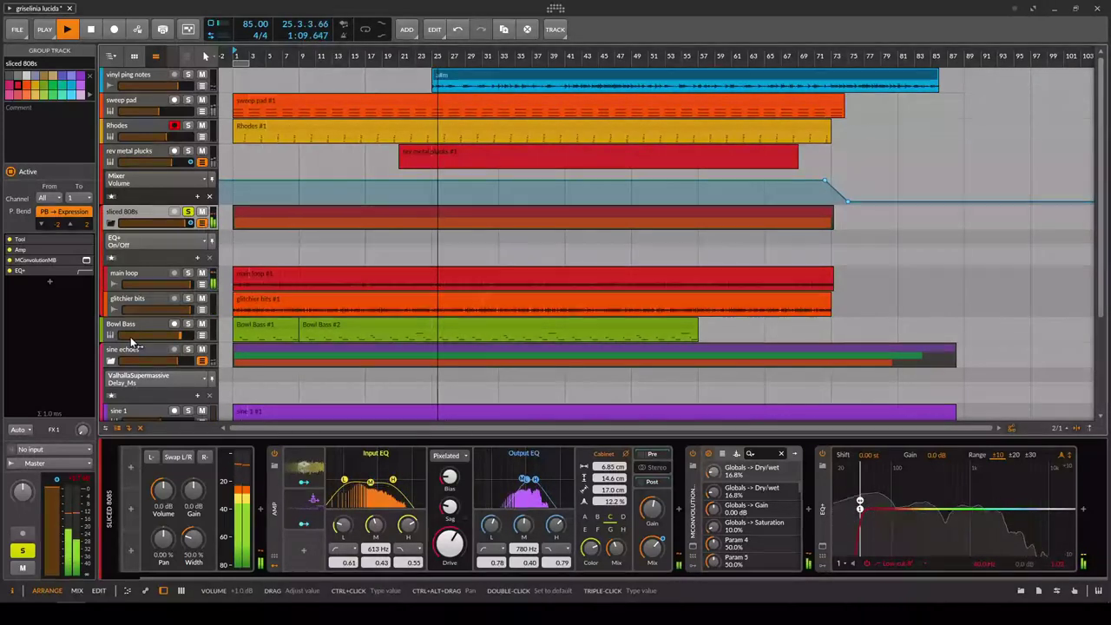
Stop playback, solo Bowl Bass and Rhodes, and play from the beginning.
{"action": "key", "text": "space"}
{"action": "left_click", "coordinate": [187, 324]}
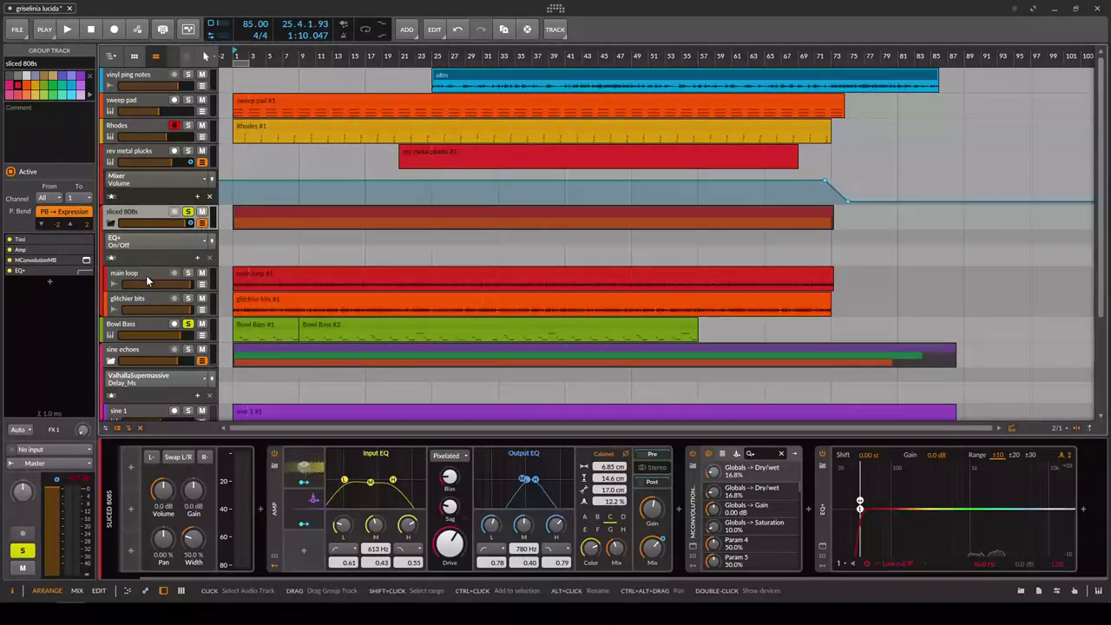
{"action": "left_click", "coordinate": [187, 126]}
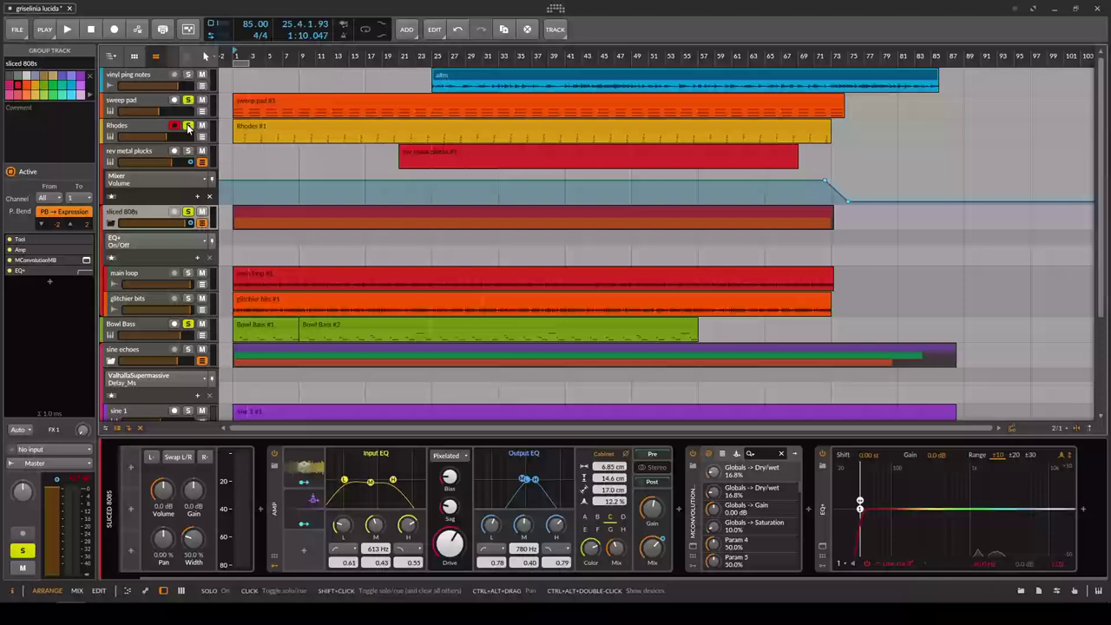
{"action": "key", "text": "space"}
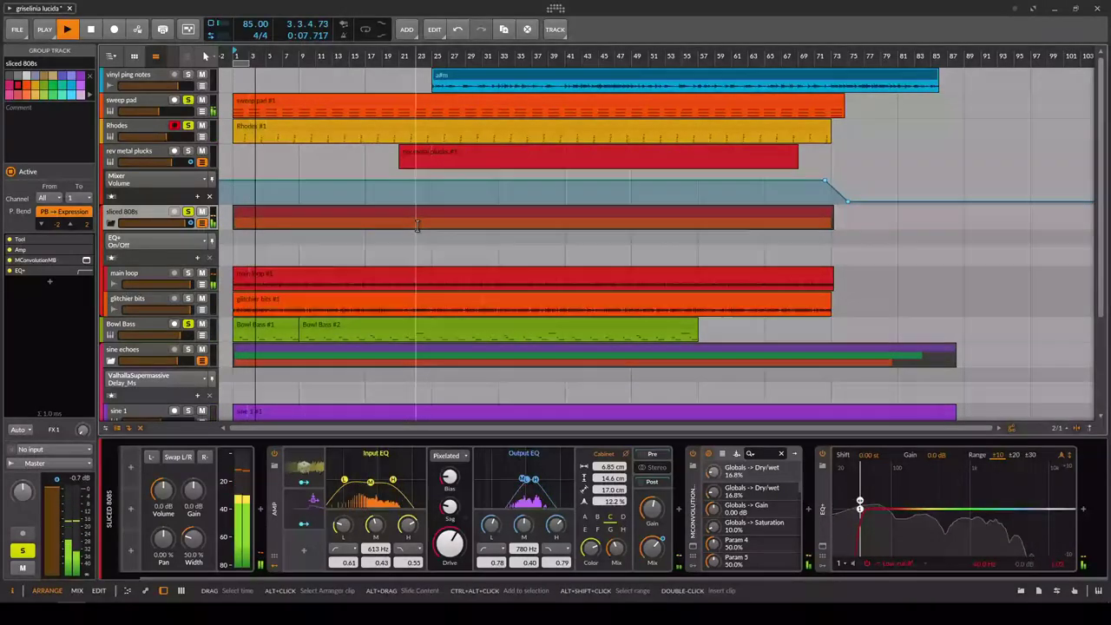
{"action": "scroll", "coordinate": [399, 235], "scroll_direction": "down", "scroll_amount": 2}
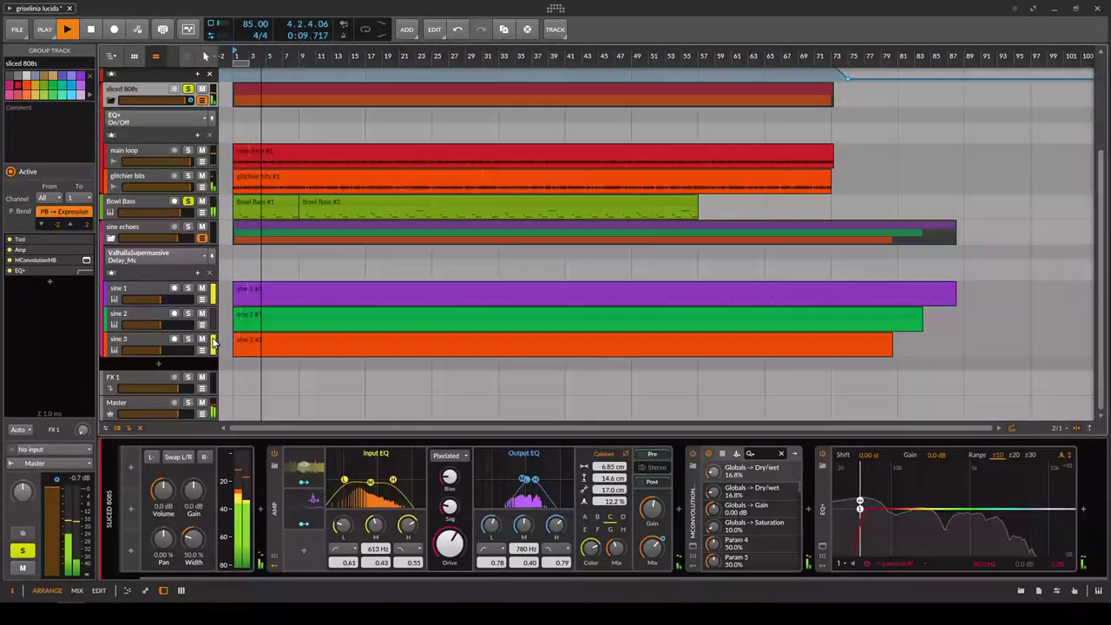
Stop again, try solos on Bowl Bass and sine 1, then select sine echoes.
{"action": "key", "text": "space"}
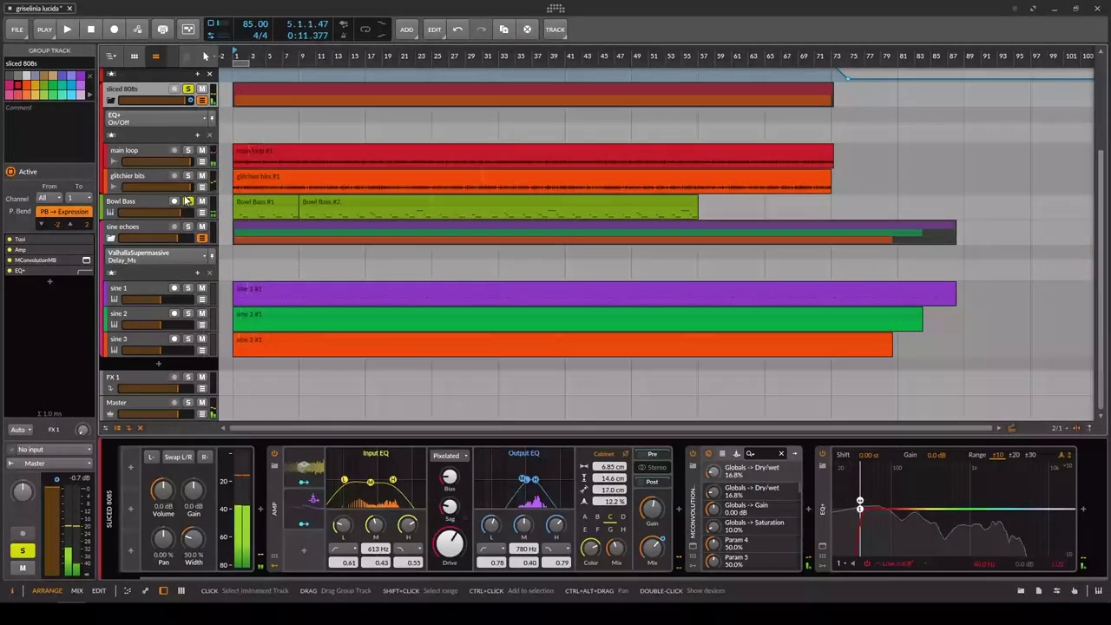
{"action": "left_click", "coordinate": [188, 201]}
{"action": "left_click", "coordinate": [187, 288]}
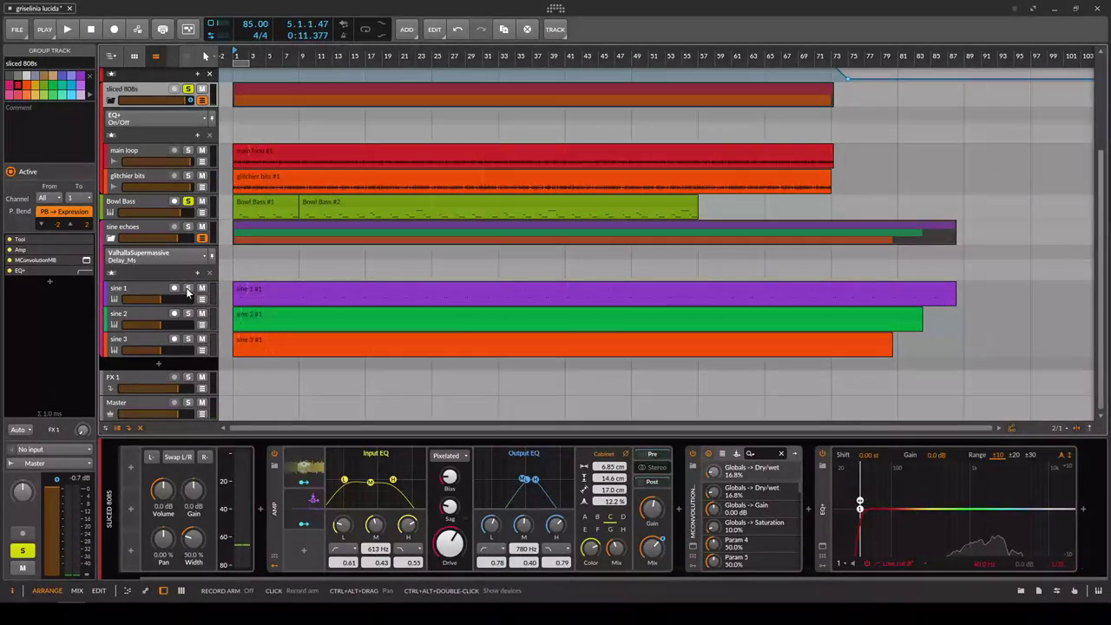
{"action": "left_click", "coordinate": [187, 288]}
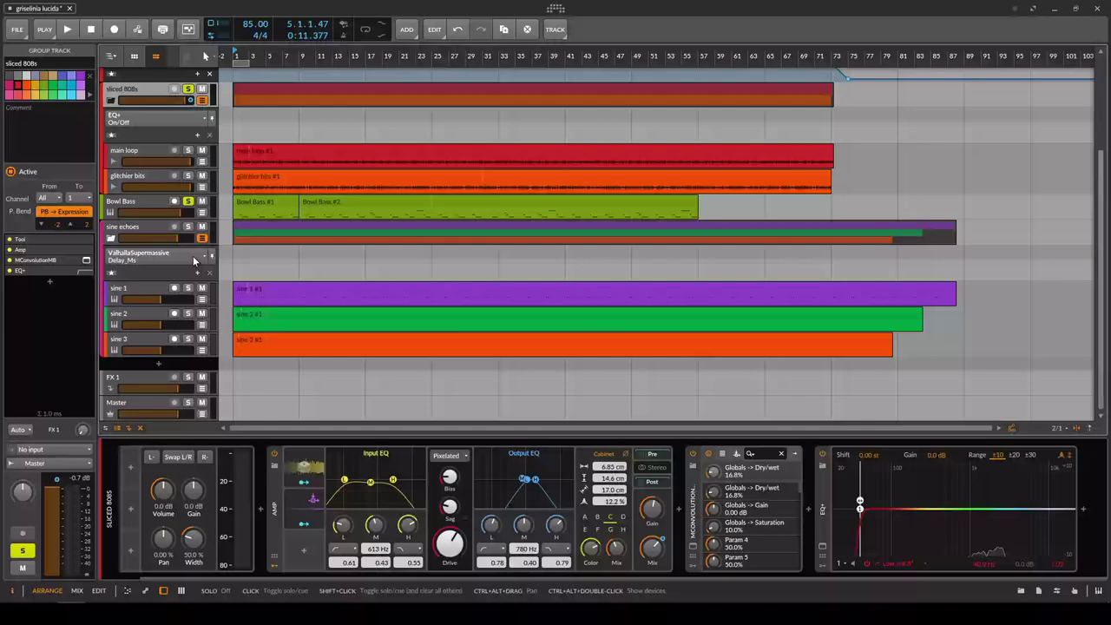
{"action": "scroll", "coordinate": [188, 106], "scroll_direction": "up", "scroll_amount": 1}
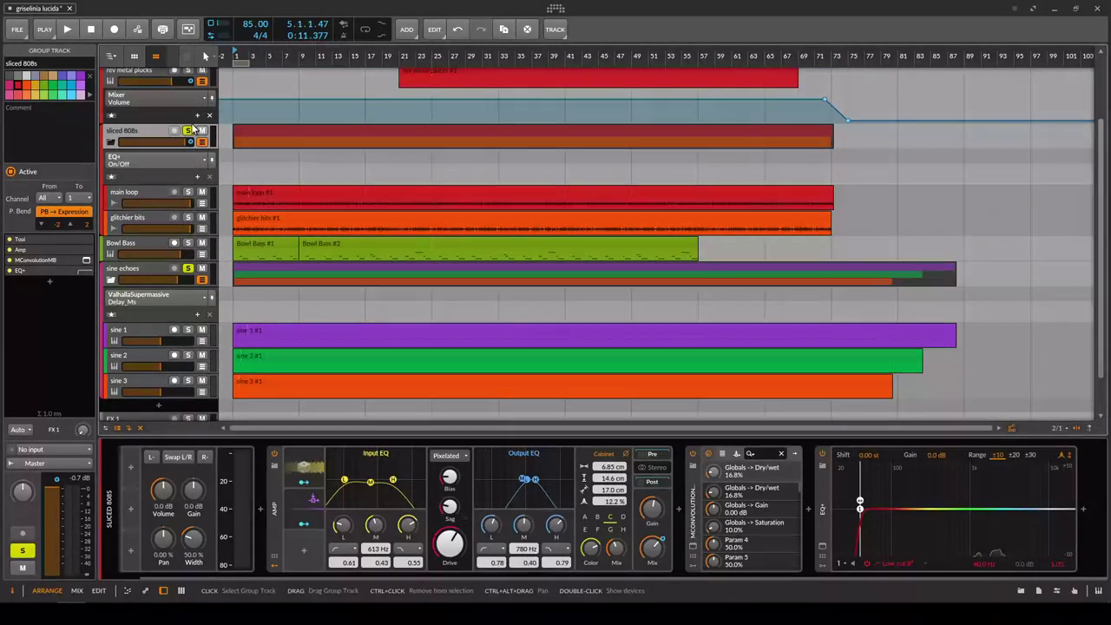
{"action": "scroll", "coordinate": [189, 166], "scroll_direction": "up", "scroll_amount": 3}
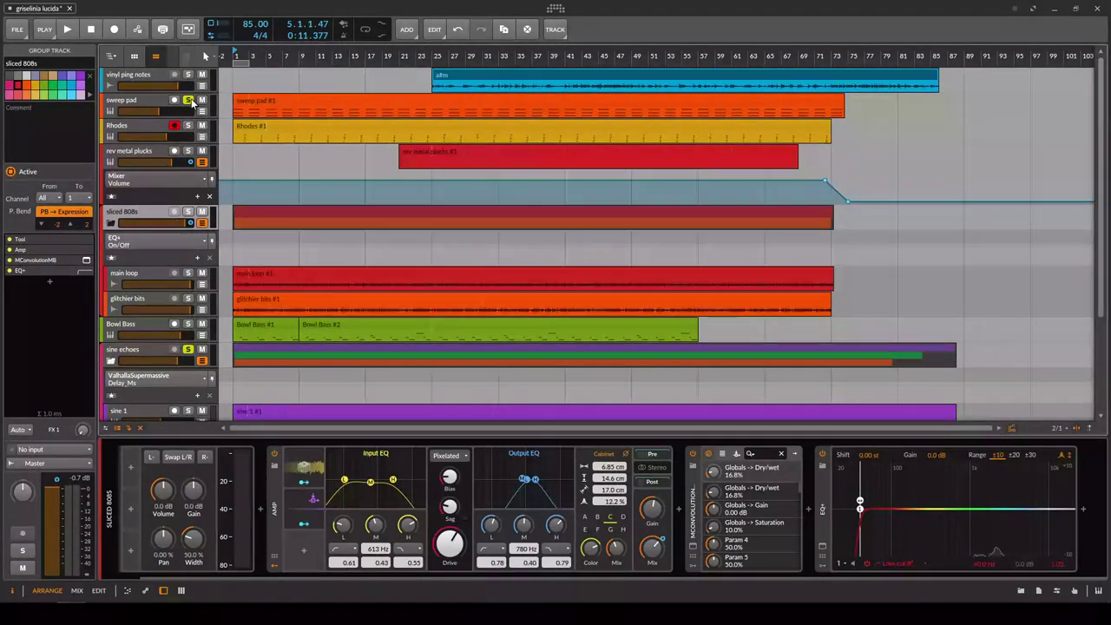
{"action": "scroll", "coordinate": [187, 208], "scroll_direction": "down", "scroll_amount": 3}
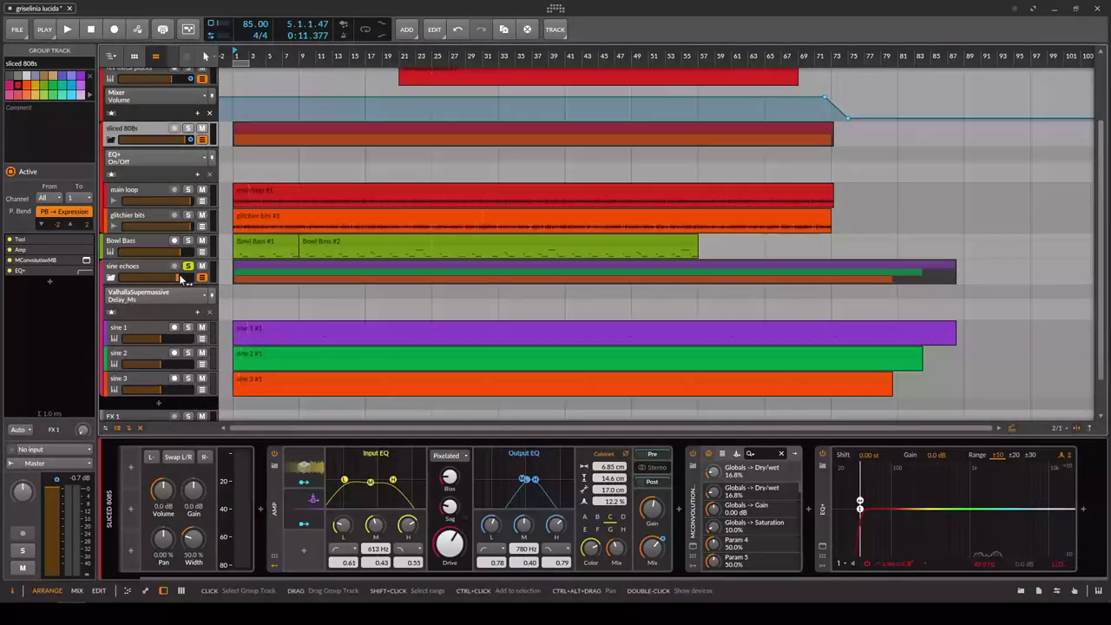
{"action": "left_click", "coordinate": [143, 270]}
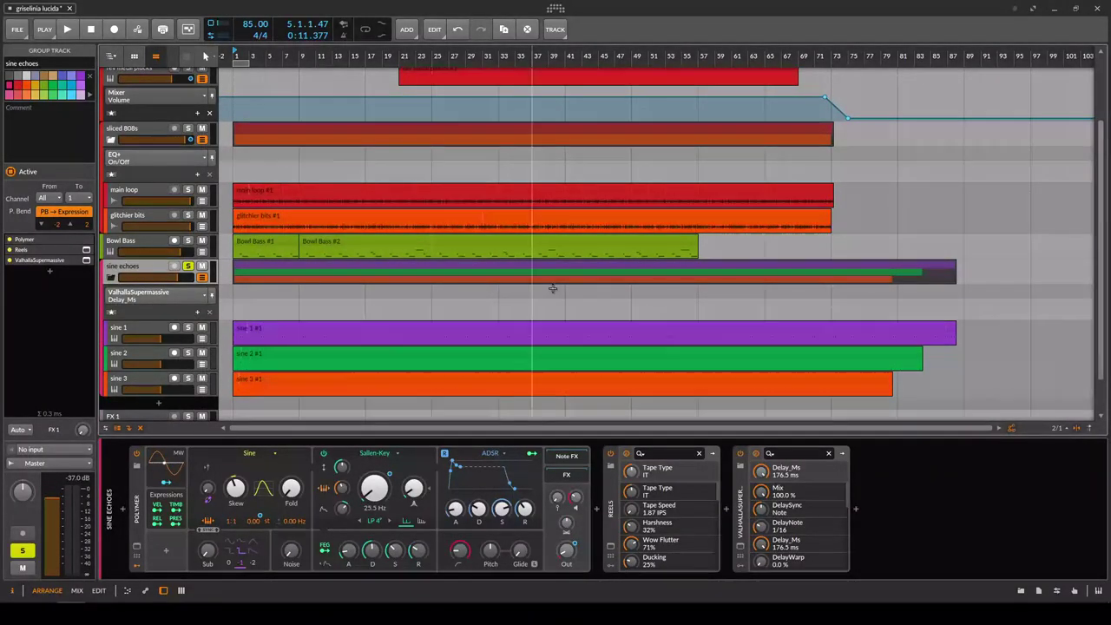
Show Polymer Output automation, resume playback, and switch off Reels and ValhallaSupermassive.
{"action": "left_click", "coordinate": [113, 315]}
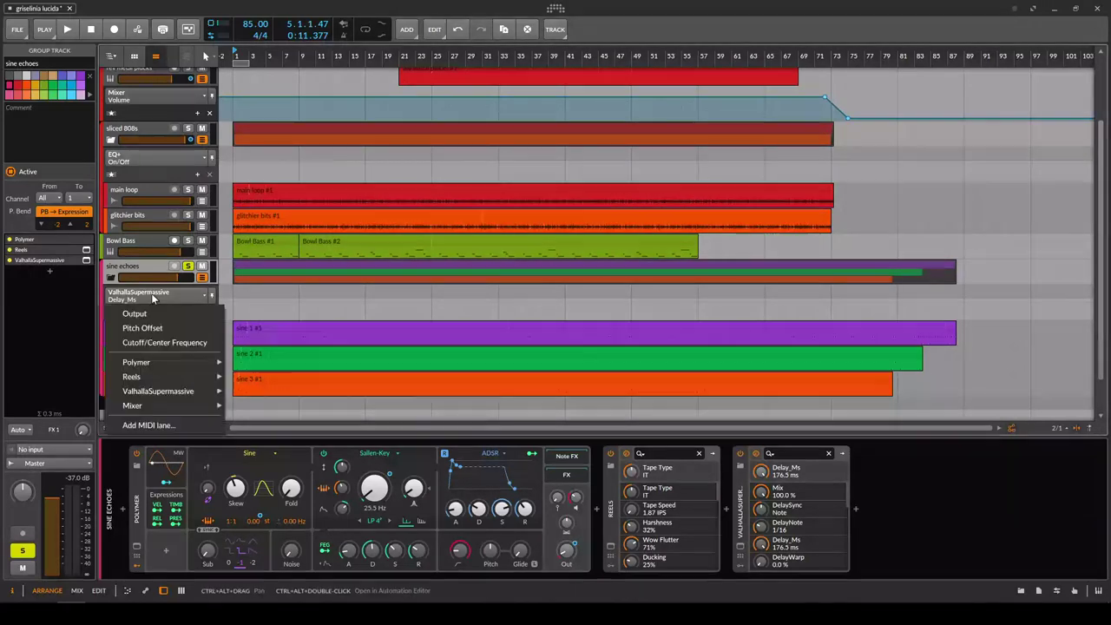
{"action": "left_click", "coordinate": [136, 313]}
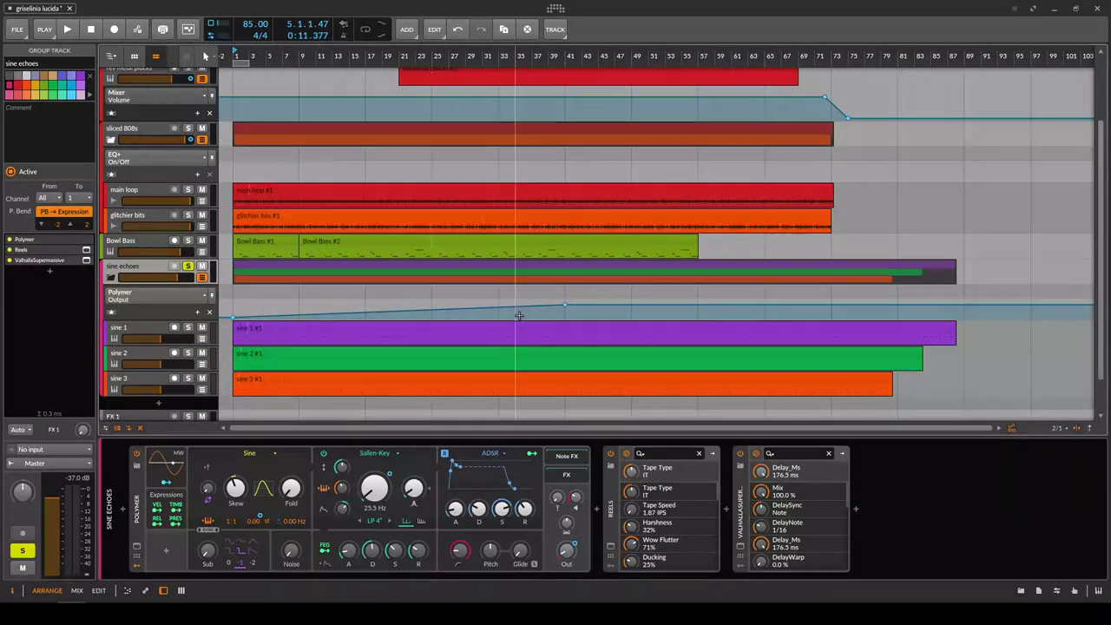
{"action": "mouse_move", "coordinate": [566, 308]}
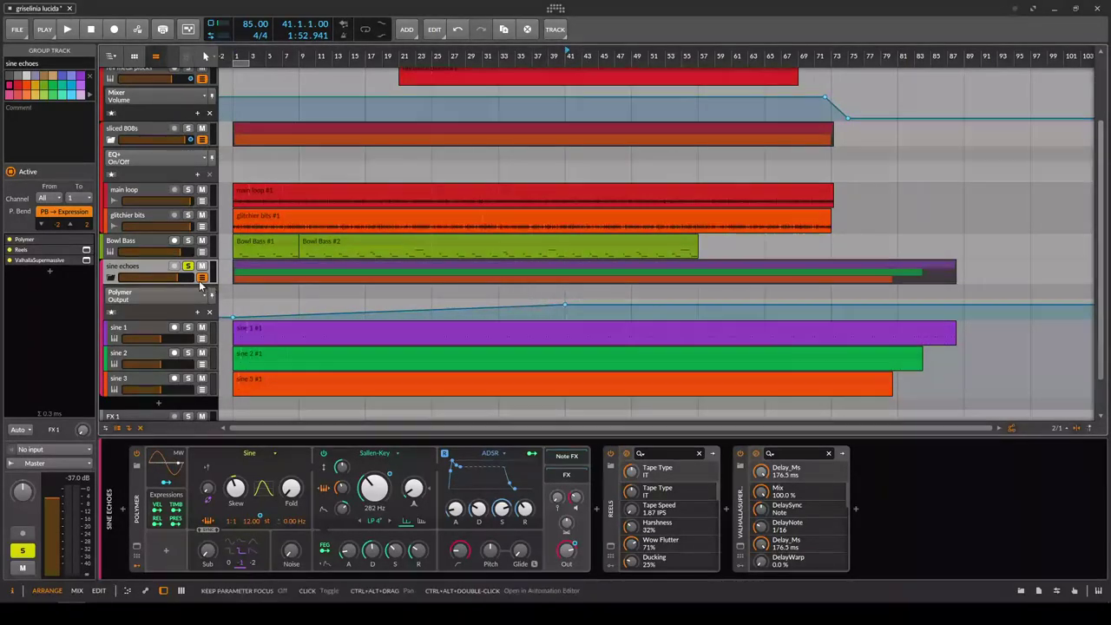
{"action": "key", "text": "space"}
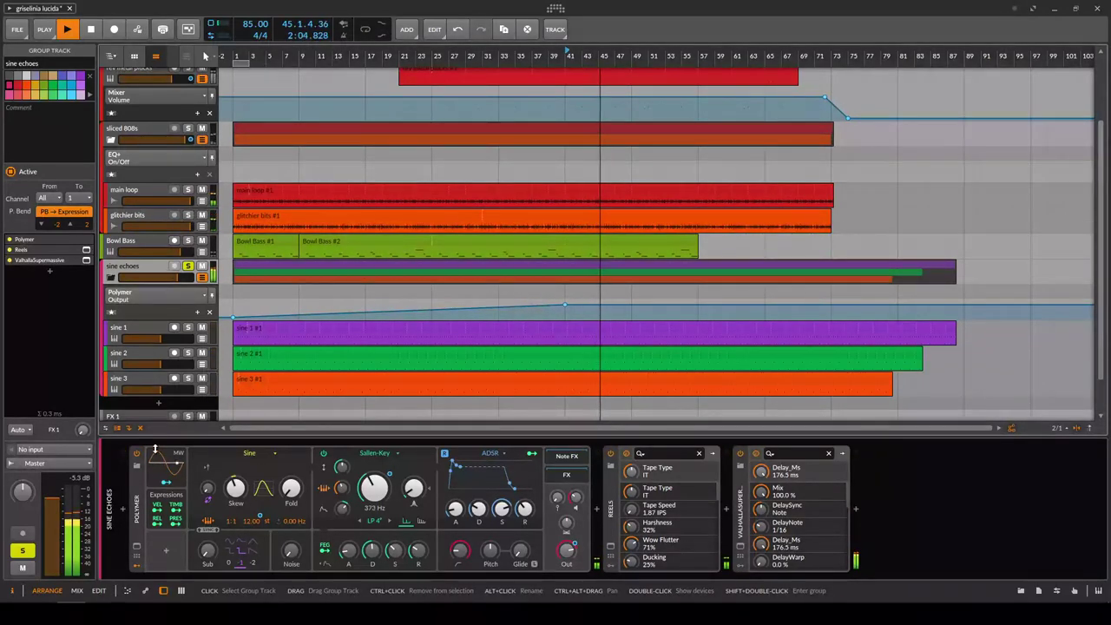
{"action": "left_click", "coordinate": [610, 453]}
{"action": "left_click", "coordinate": [742, 454]}
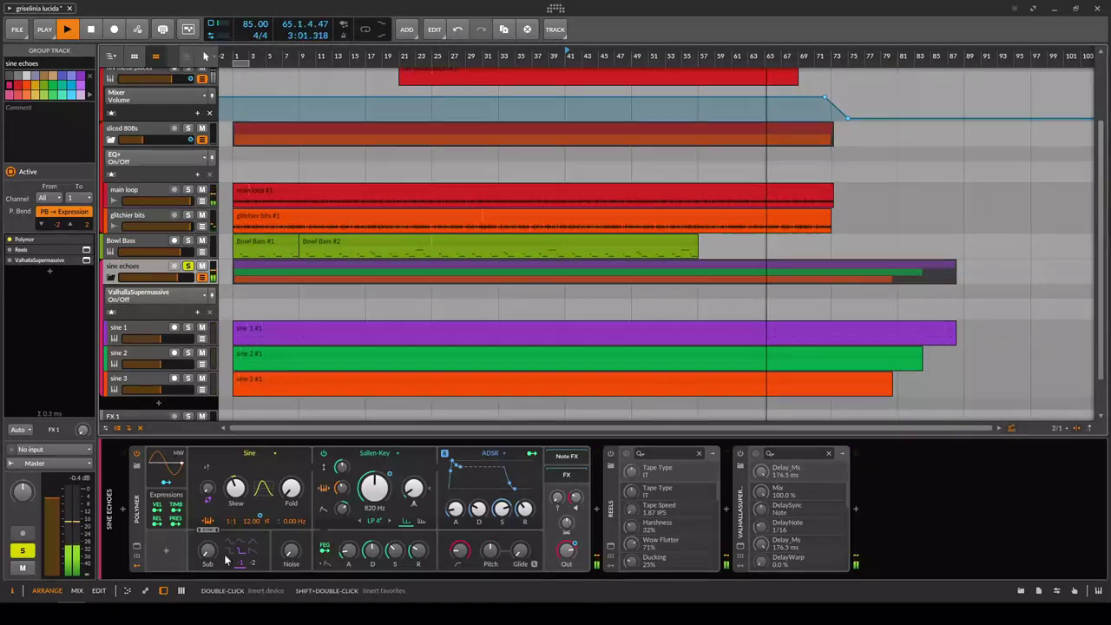
Open the sine 1 clip in the note editor, then switch to sine 2 #1's C#2 and C#1 notes.
{"action": "double_click", "coordinate": [240, 327]}
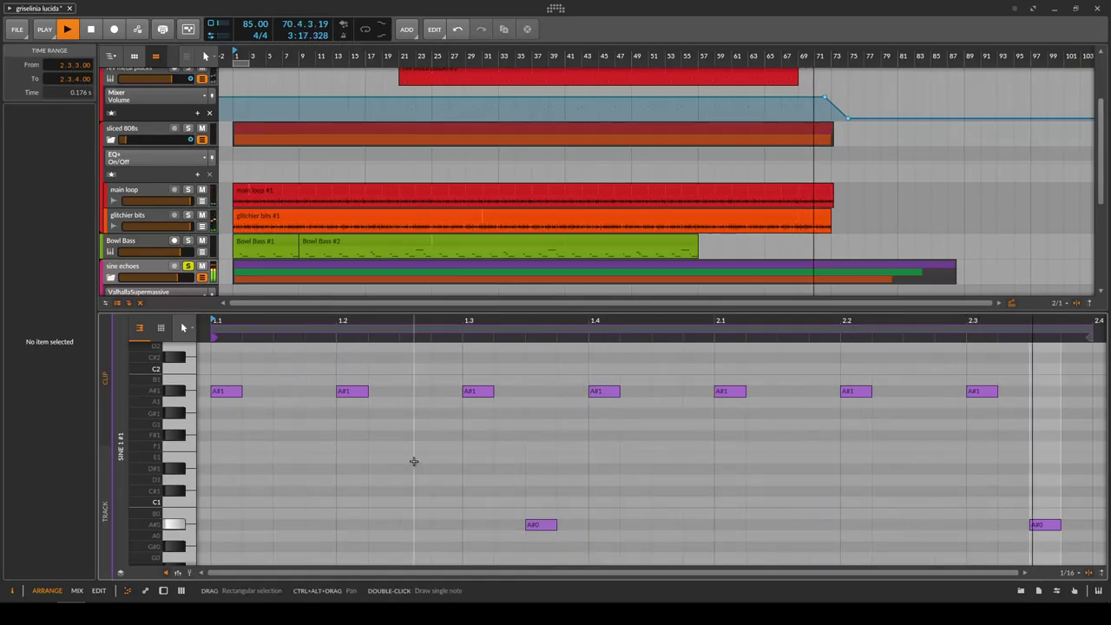
{"action": "scroll", "coordinate": [298, 282], "scroll_direction": "down", "scroll_amount": 3}
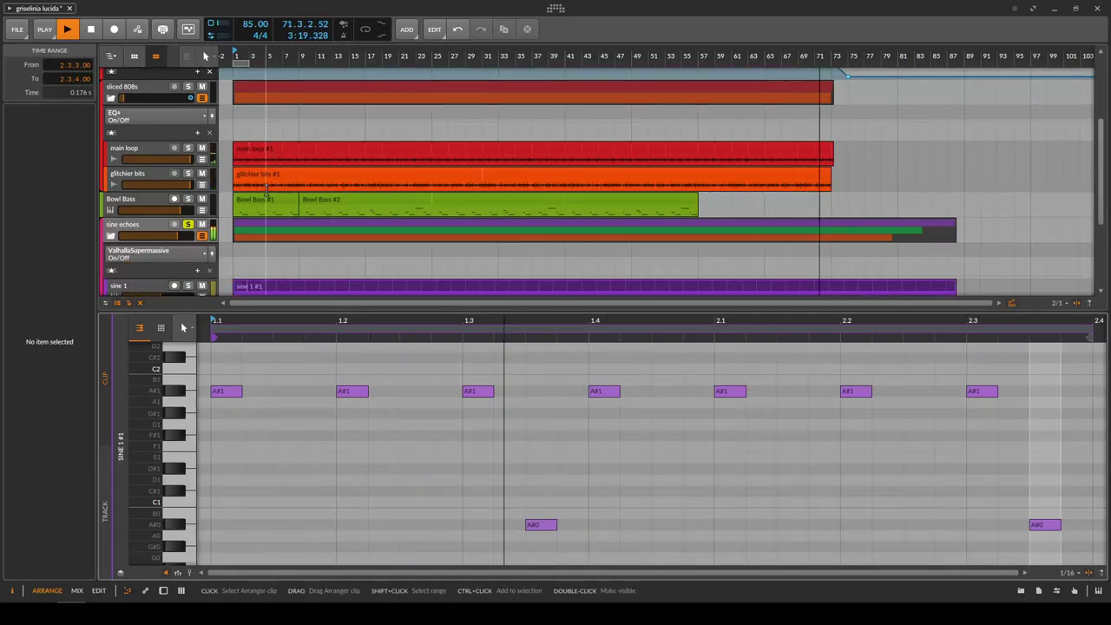
{"action": "left_click", "coordinate": [248, 273]}
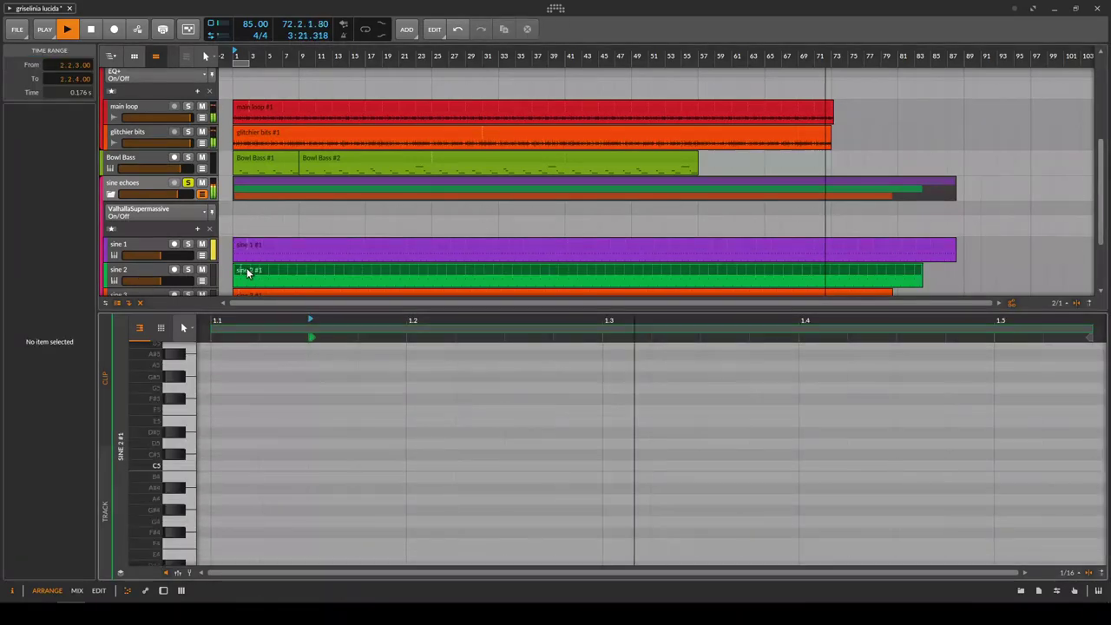
{"action": "scroll", "coordinate": [327, 432], "scroll_direction": "down", "scroll_amount": 8}
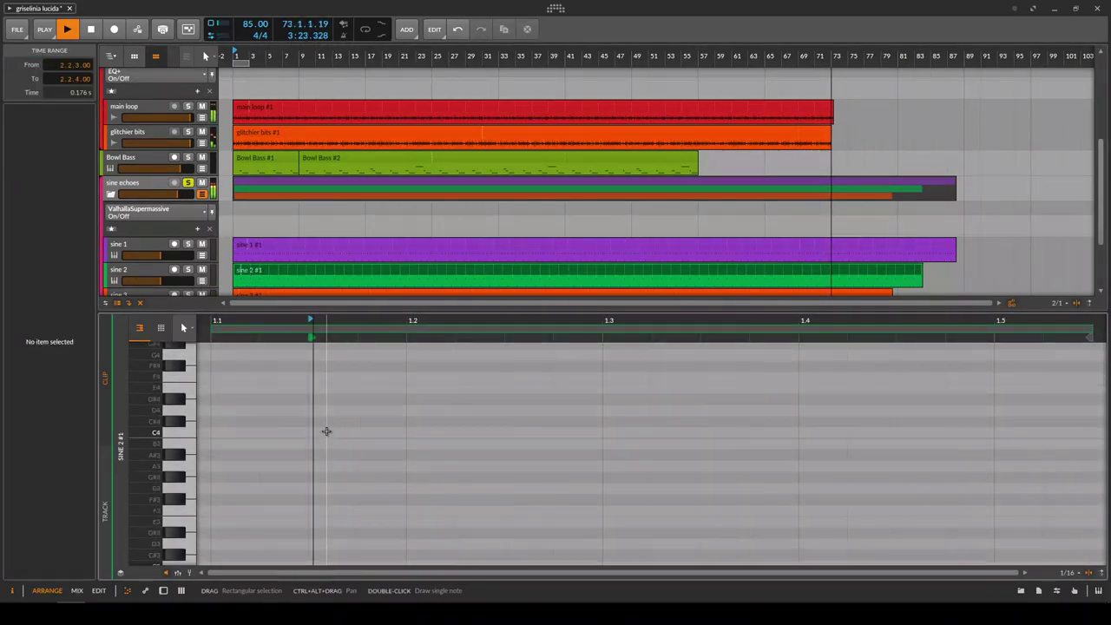
{"action": "scroll", "coordinate": [326, 432], "scroll_direction": "up", "scroll_amount": 2}
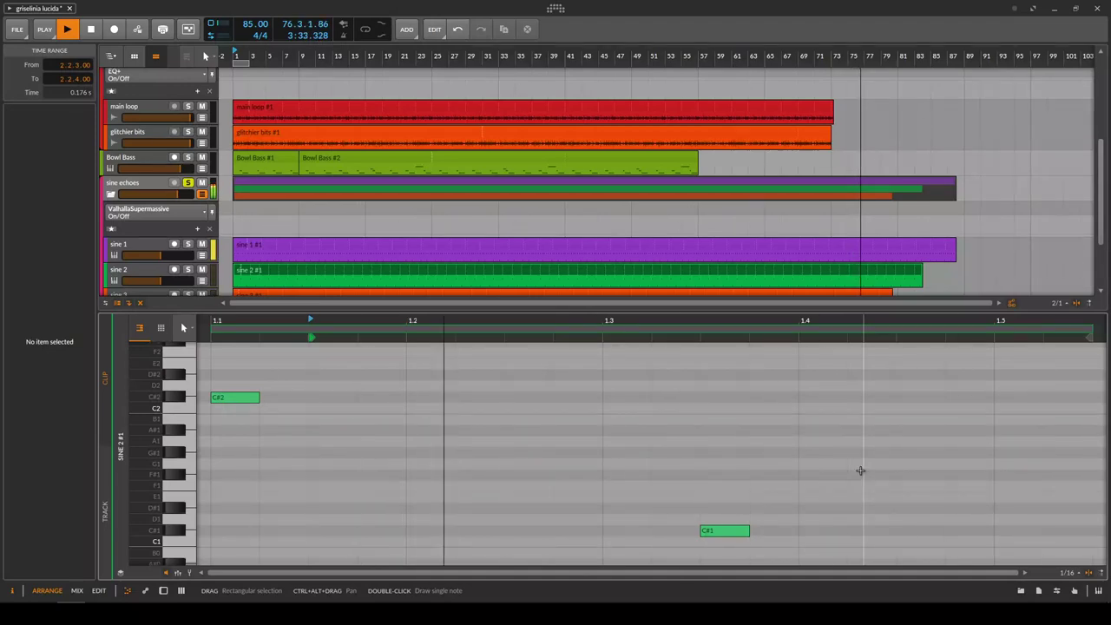
{"action": "scroll", "coordinate": [408, 257], "scroll_direction": "down", "scroll_amount": 1}
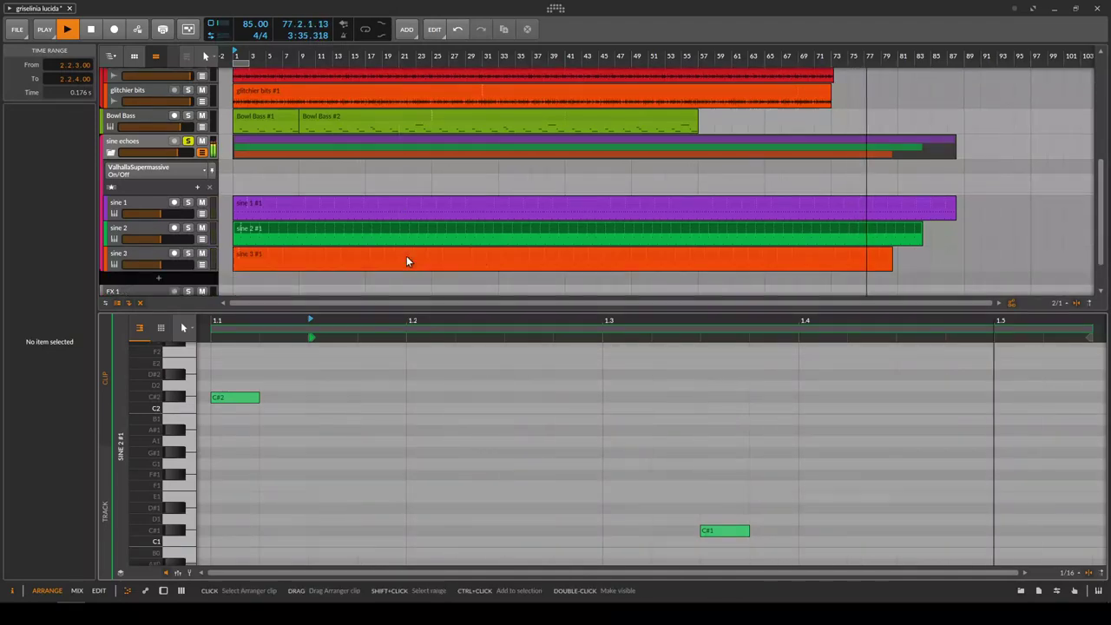
Load the sine 3 #1 clip's F#2 and G#2 notes into the note editor.
{"action": "left_click", "coordinate": [247, 254]}
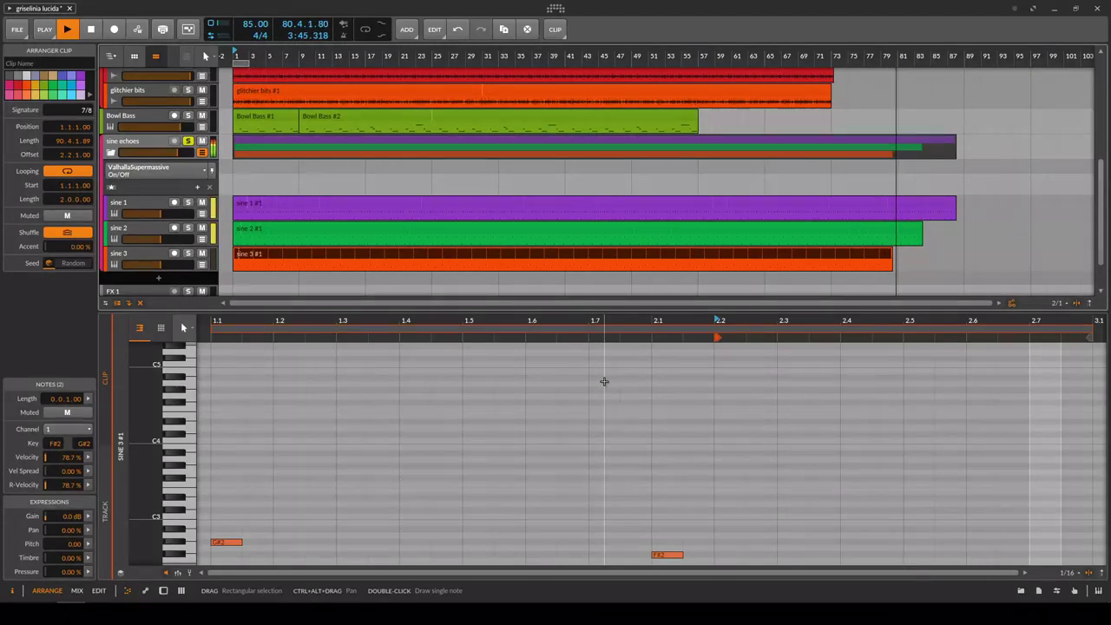
{"action": "scroll", "coordinate": [604, 381], "scroll_direction": "down", "scroll_amount": 3}
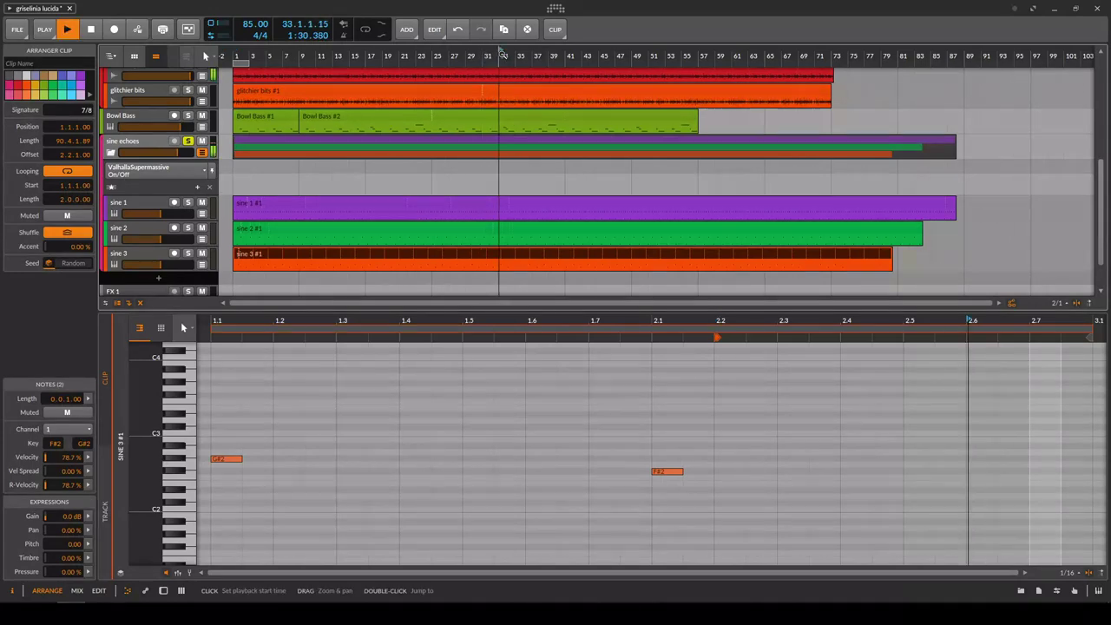
Show the Polymer Output, then Pitch Offset, automation lanes for sine echoes.
{"action": "left_click", "coordinate": [143, 171]}
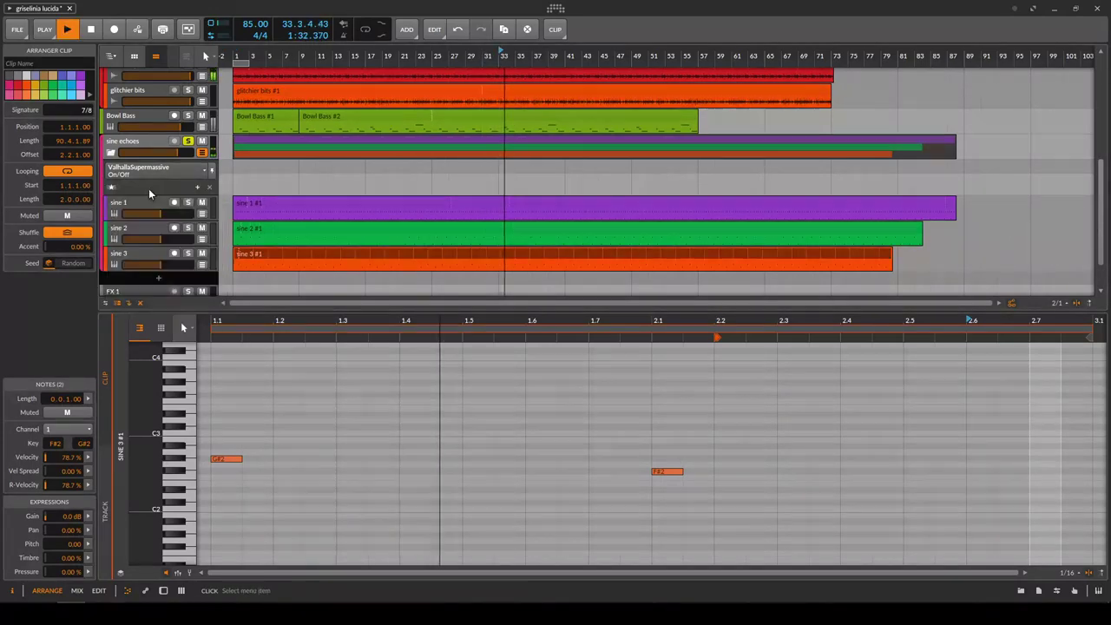
{"action": "left_click", "coordinate": [564, 180]}
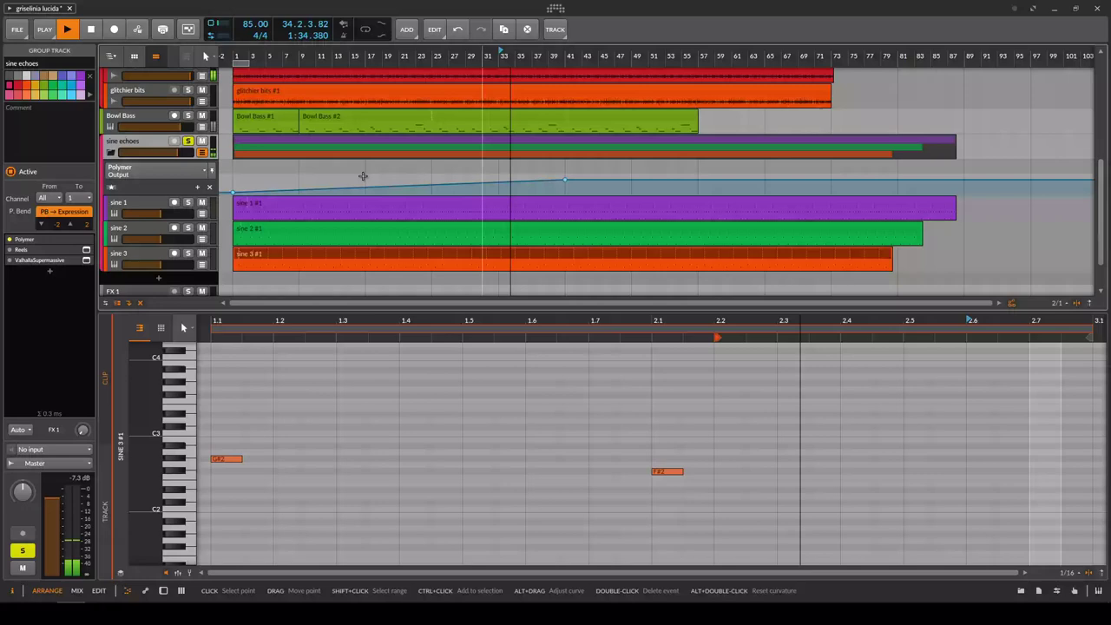
{"action": "left_click", "coordinate": [156, 172]}
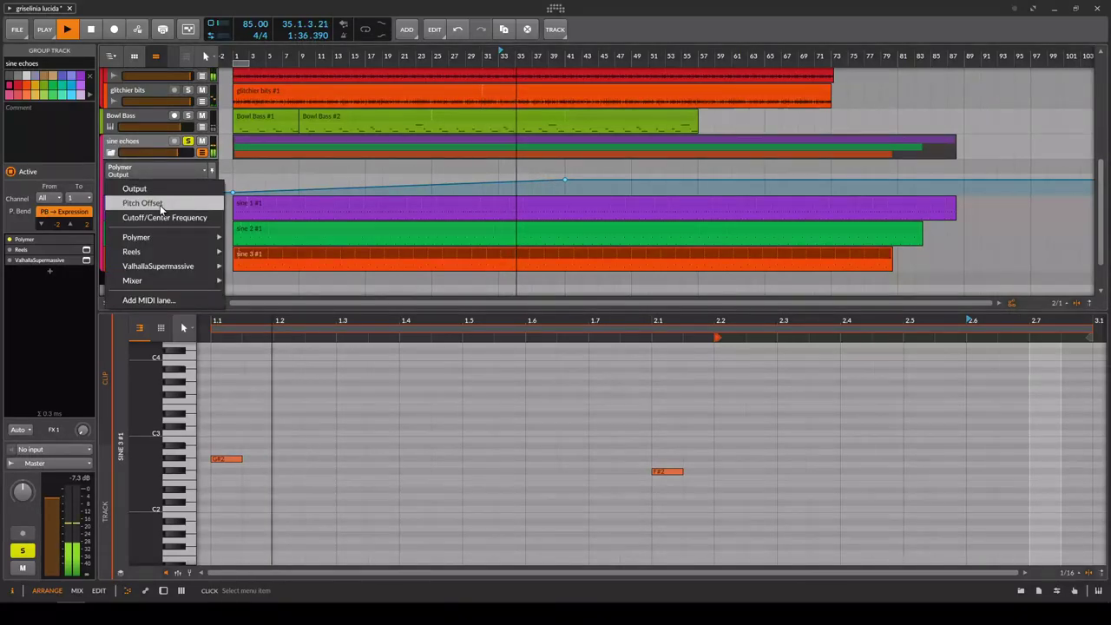
{"action": "left_click", "coordinate": [160, 207]}
{"action": "left_click", "coordinate": [432, 185]}
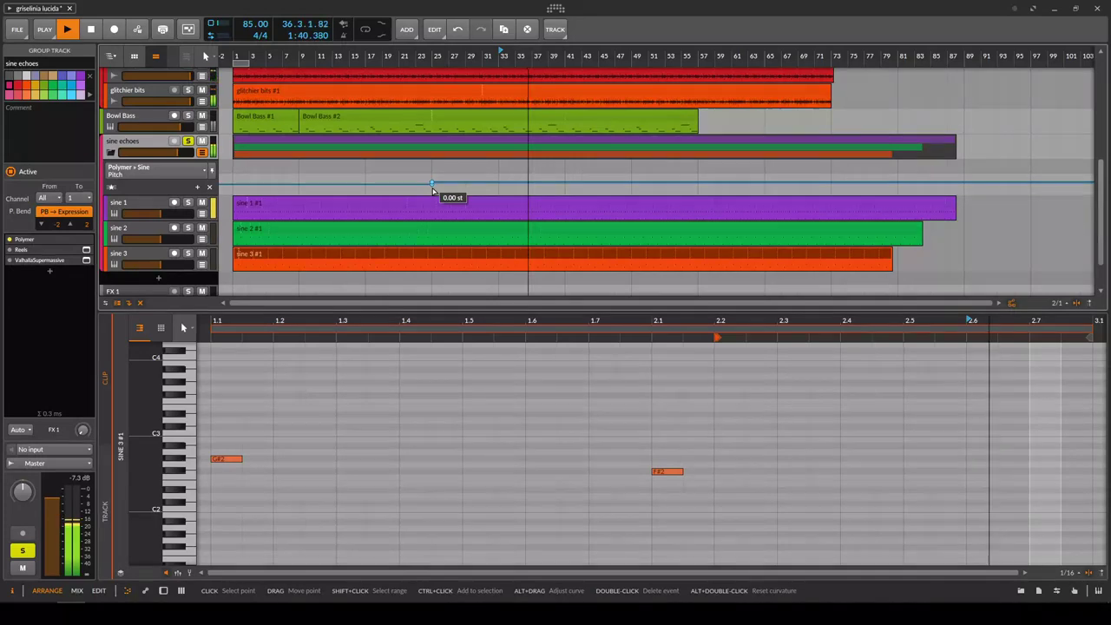
Switch the automation lane to Polymer filter cutoff and bring back the device chain.
{"action": "left_click", "coordinate": [155, 171]}
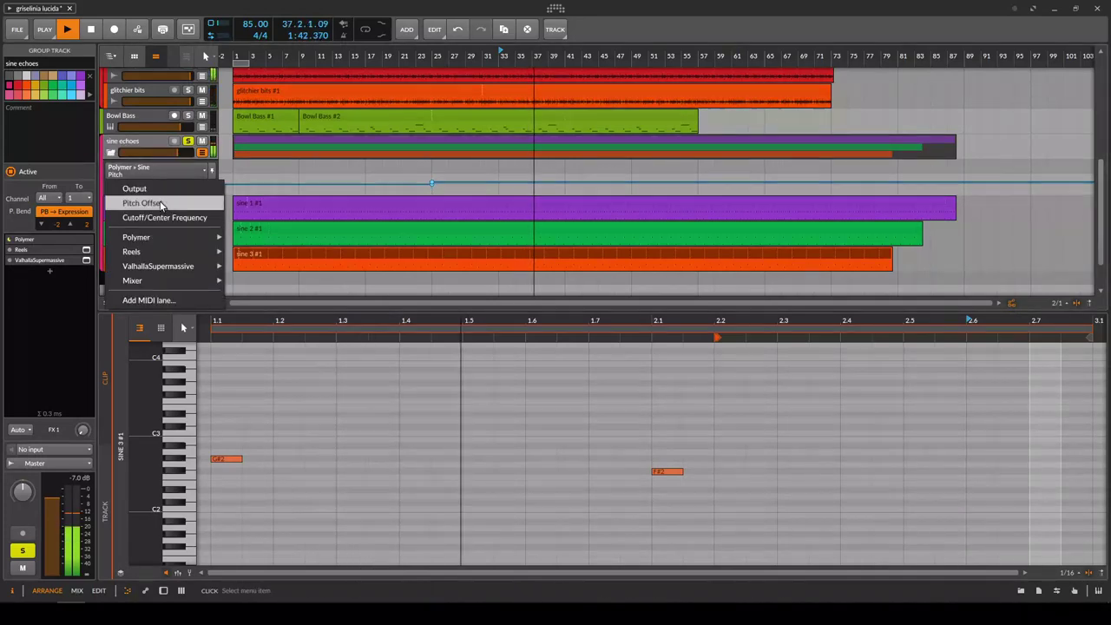
{"action": "left_click", "coordinate": [165, 217]}
{"action": "left_click", "coordinate": [428, 188]}
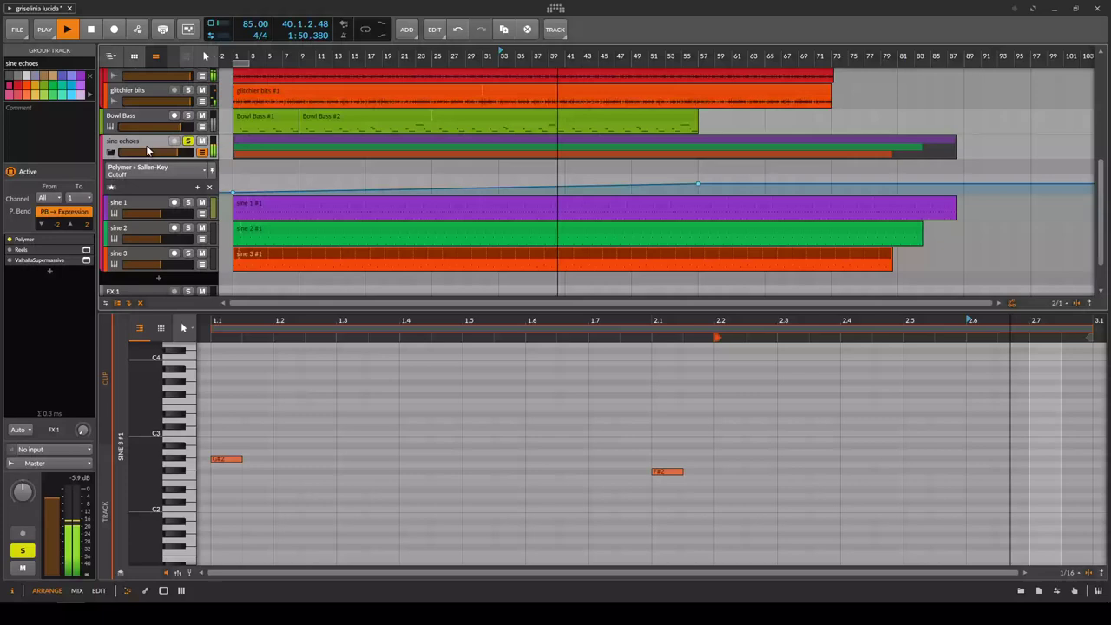
{"action": "key", "text": "d"}
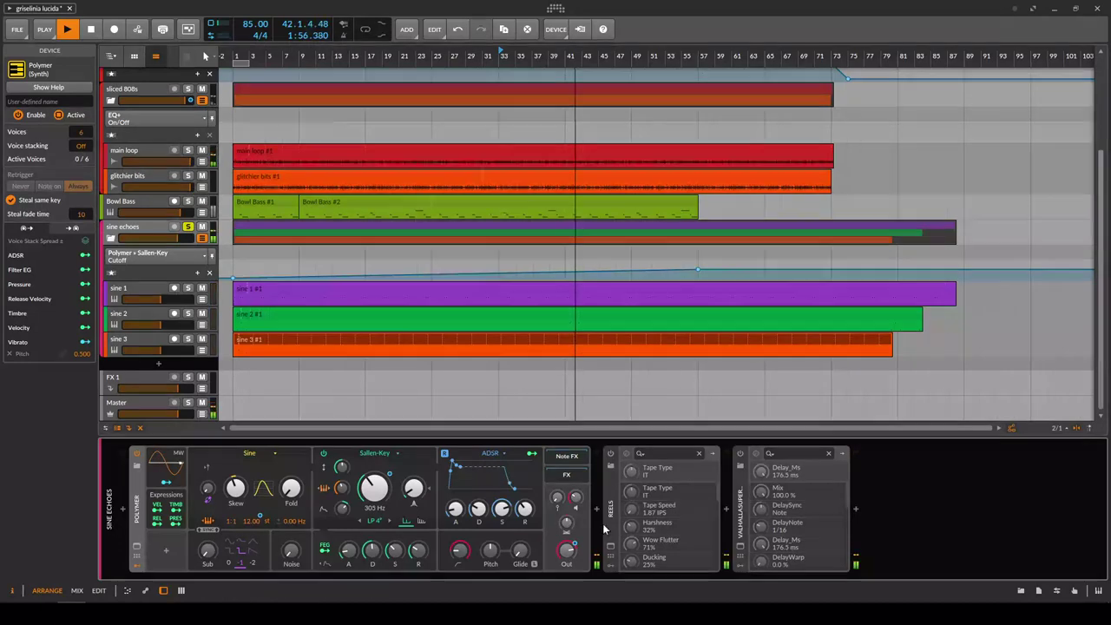
Open the Reels plug-in window, move it aside, and open ValhallaSupermassive's window.
{"action": "left_click", "coordinate": [611, 466]}
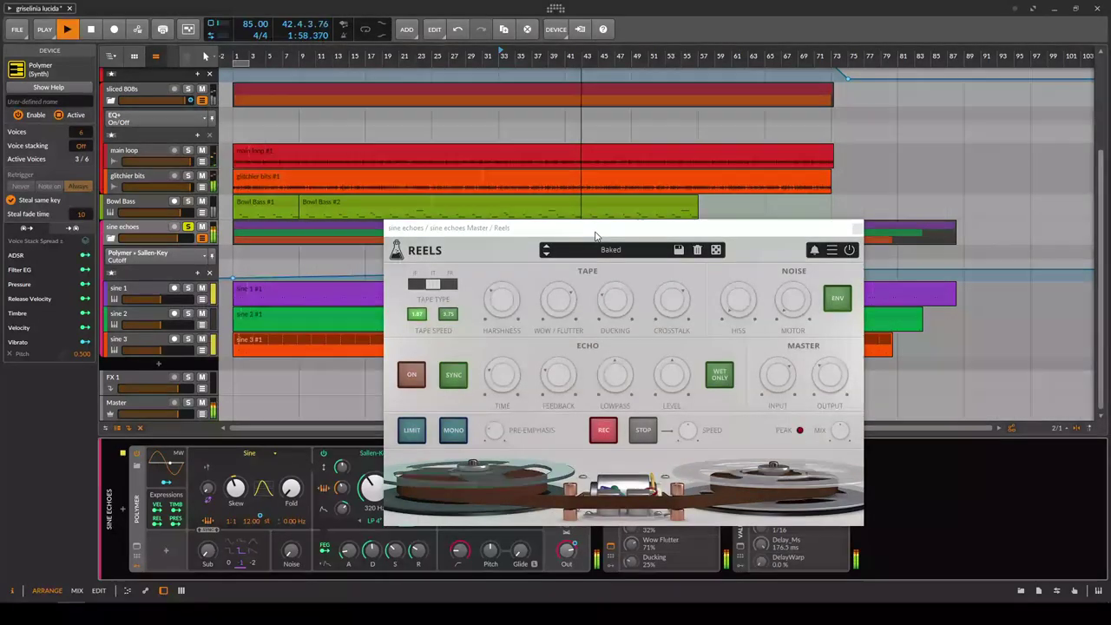
{"action": "left_click_drag", "start_coordinate": [595, 235], "coordinate": [431, 127]}
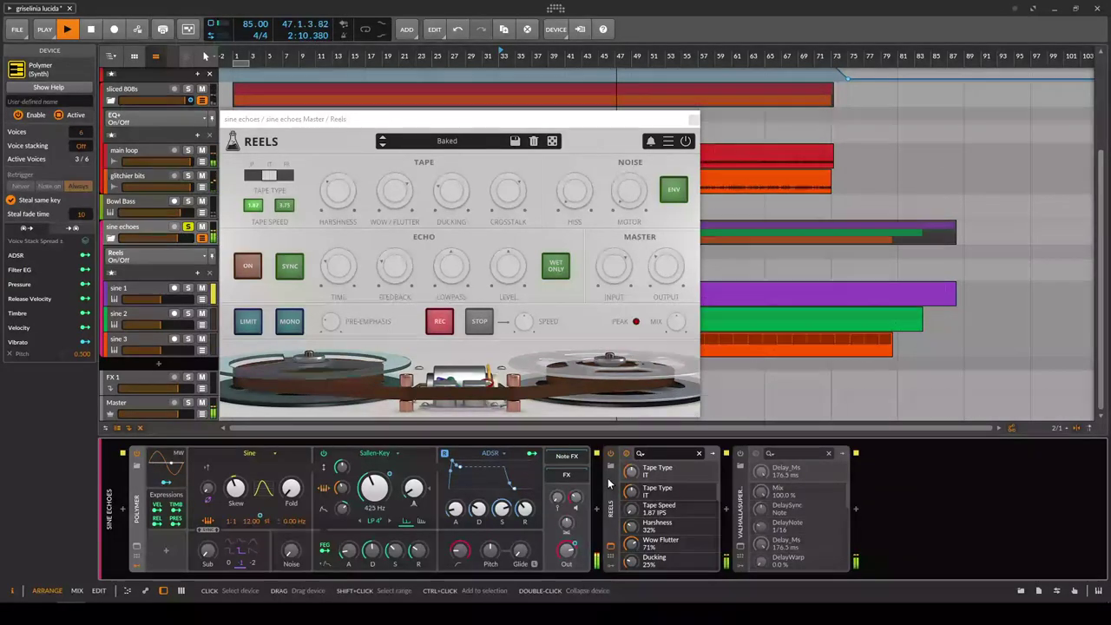
{"action": "left_click", "coordinate": [740, 549]}
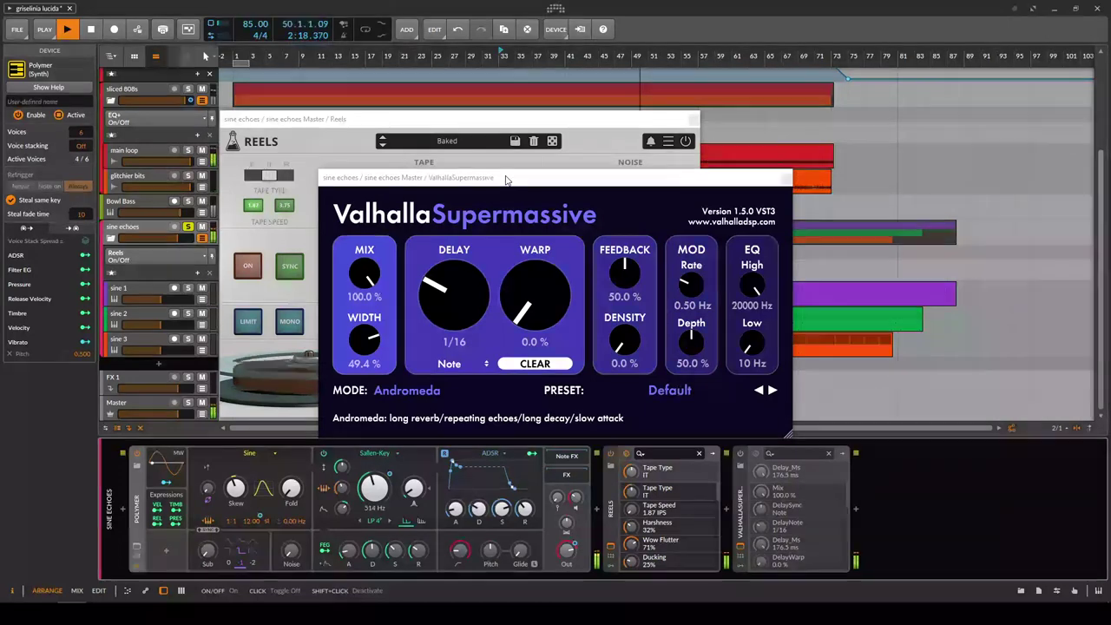
Switch ValhallaSupermassive on, audition its mix at 100 %, and close its window.
{"action": "left_click", "coordinate": [740, 454]}
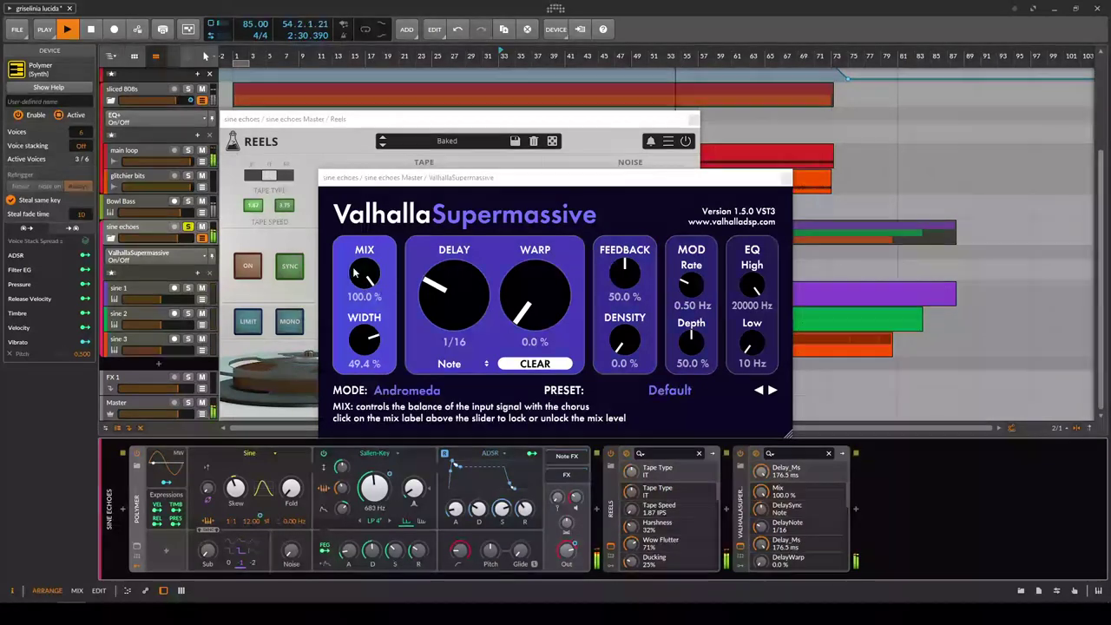
{"action": "left_click_drag", "start_coordinate": [372, 283], "coordinate": [382, 217]}
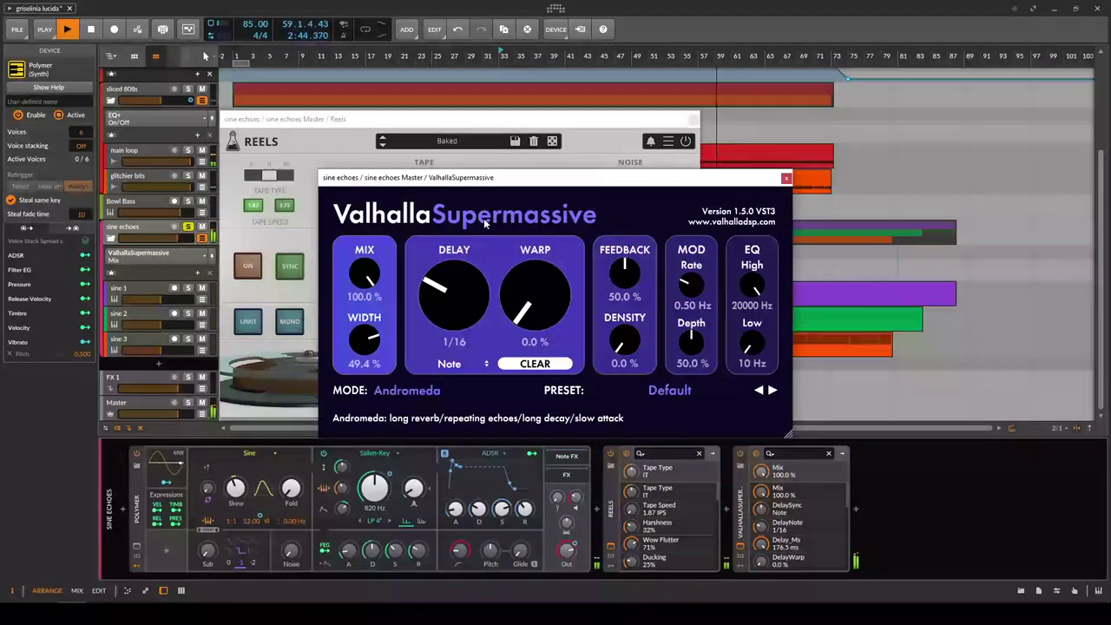
{"action": "left_click", "coordinate": [785, 179]}
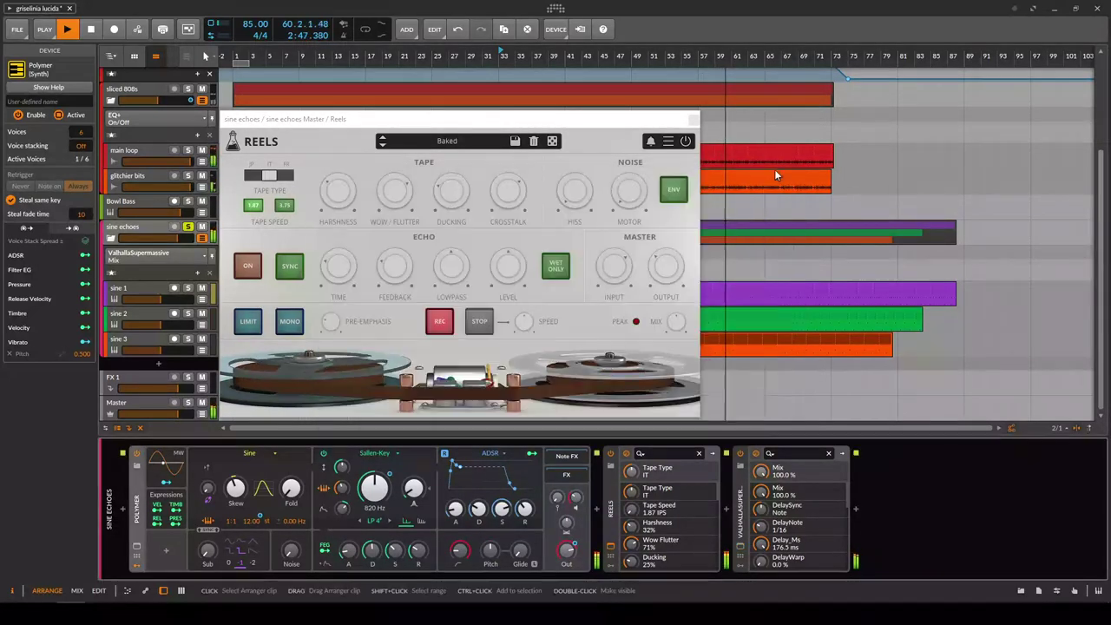
Close the Reels window, play the arrangement from bar 51, and stop near bar 57.
{"action": "left_click", "coordinate": [693, 120]}
{"action": "key", "text": "space"}
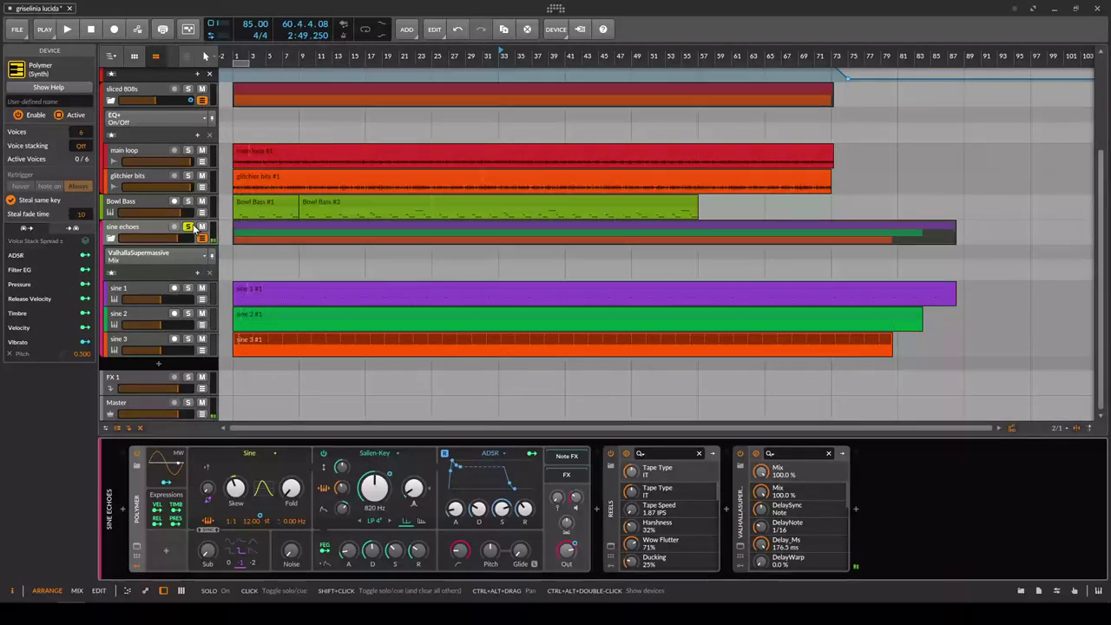
{"action": "left_click", "coordinate": [648, 56]}
{"action": "key", "text": "space"}
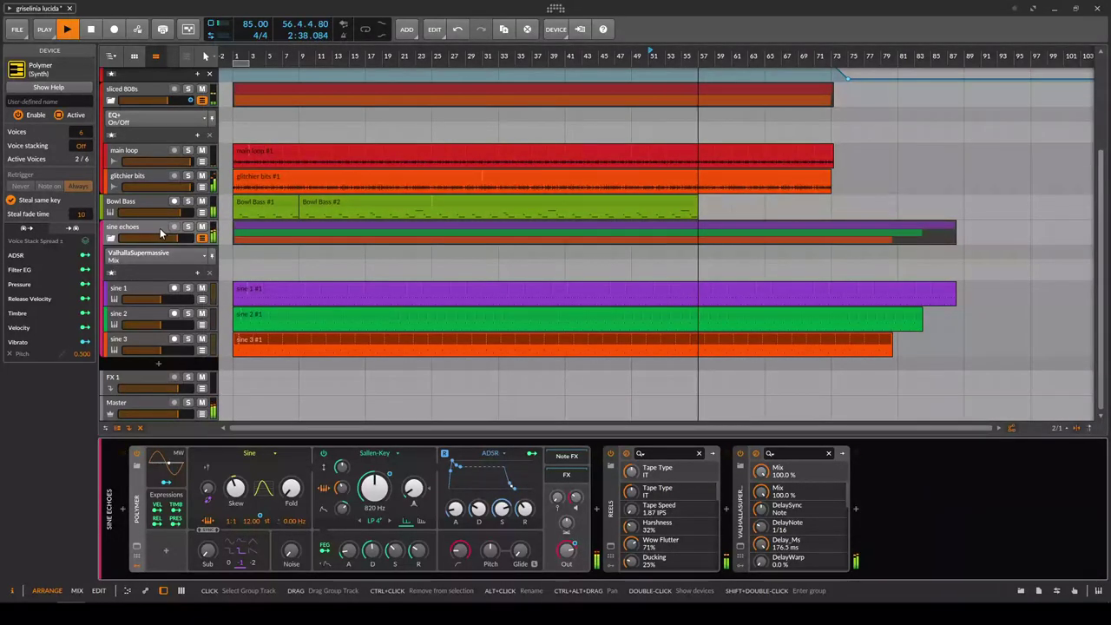
{"action": "key", "text": "space"}
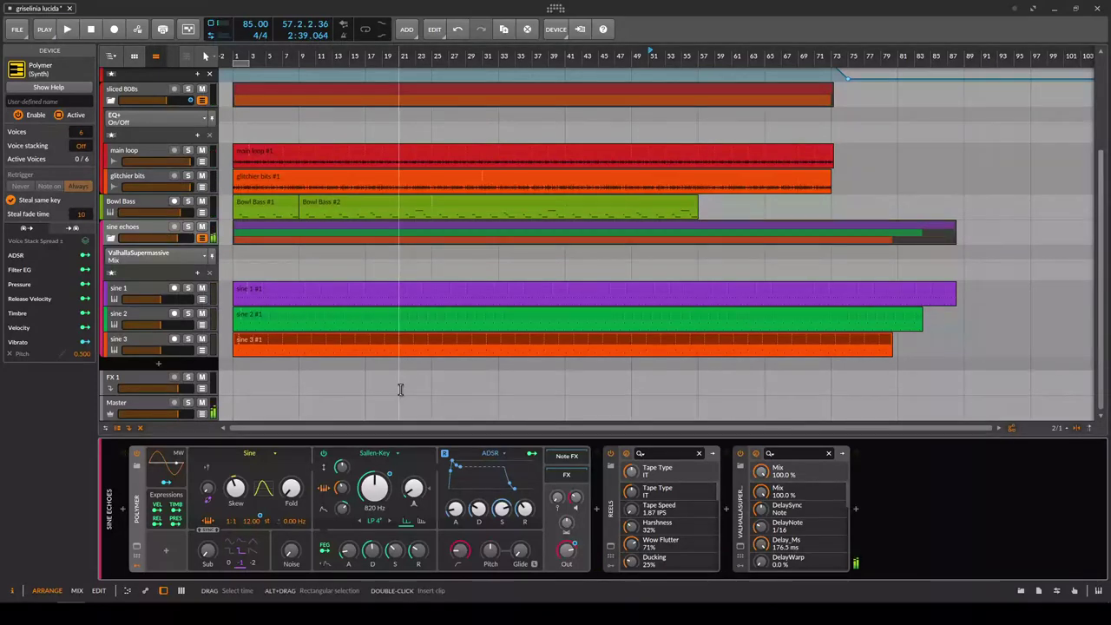
{"action": "scroll", "coordinate": [400, 390], "scroll_direction": "up", "scroll_amount": 3}
{"action": "scroll", "coordinate": [398, 389], "scroll_direction": "up", "scroll_amount": 2}
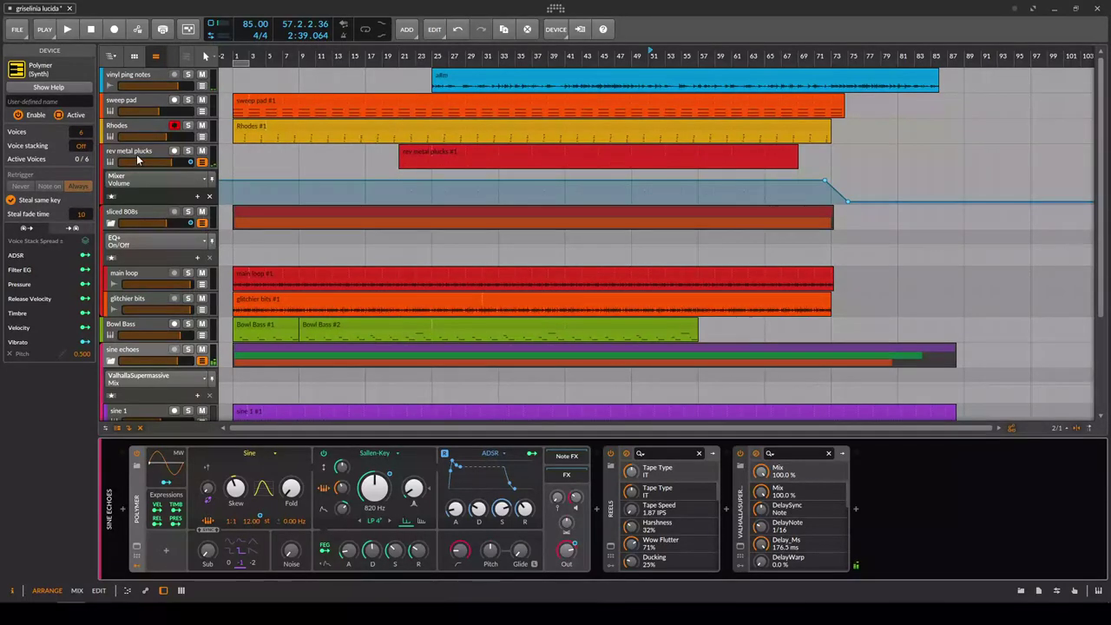
Select rev metal plucks, start playback from bar 21, and show a pad's Sampler holding Audio 5-bounce-1.wav.
{"action": "left_click", "coordinate": [134, 159]}
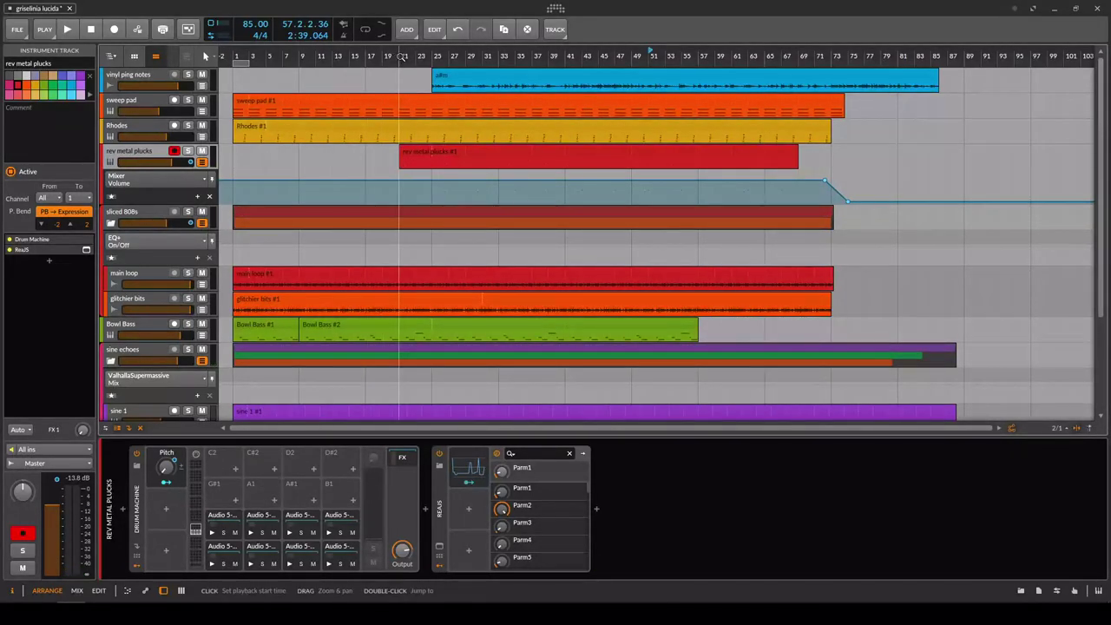
{"action": "left_click", "coordinate": [402, 55]}
{"action": "left_click", "coordinate": [229, 563]}
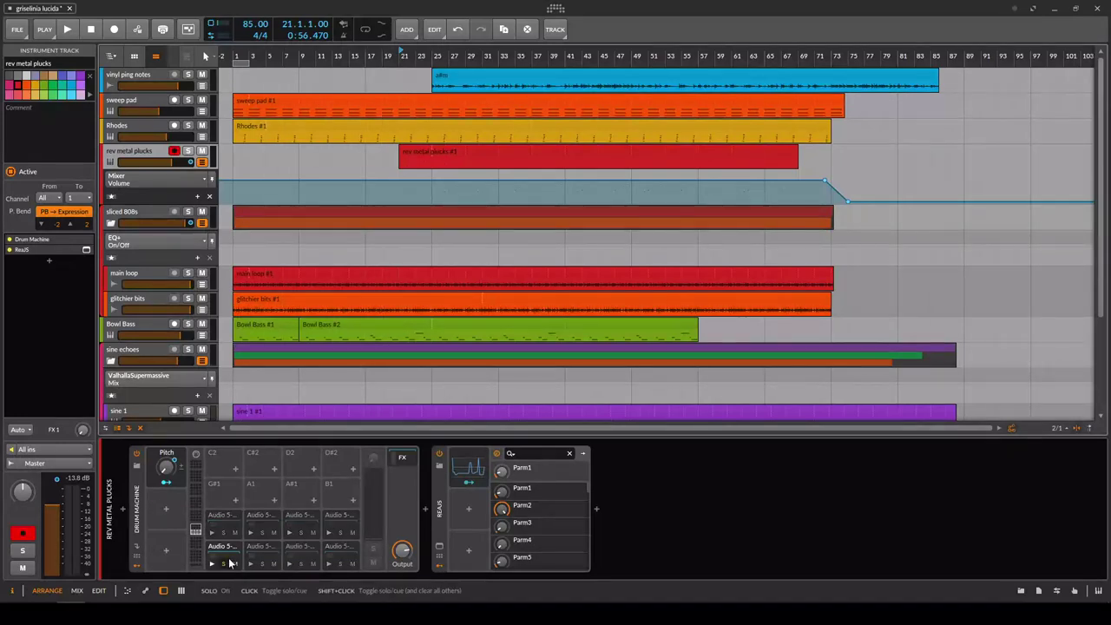
{"action": "left_click", "coordinate": [230, 560]}
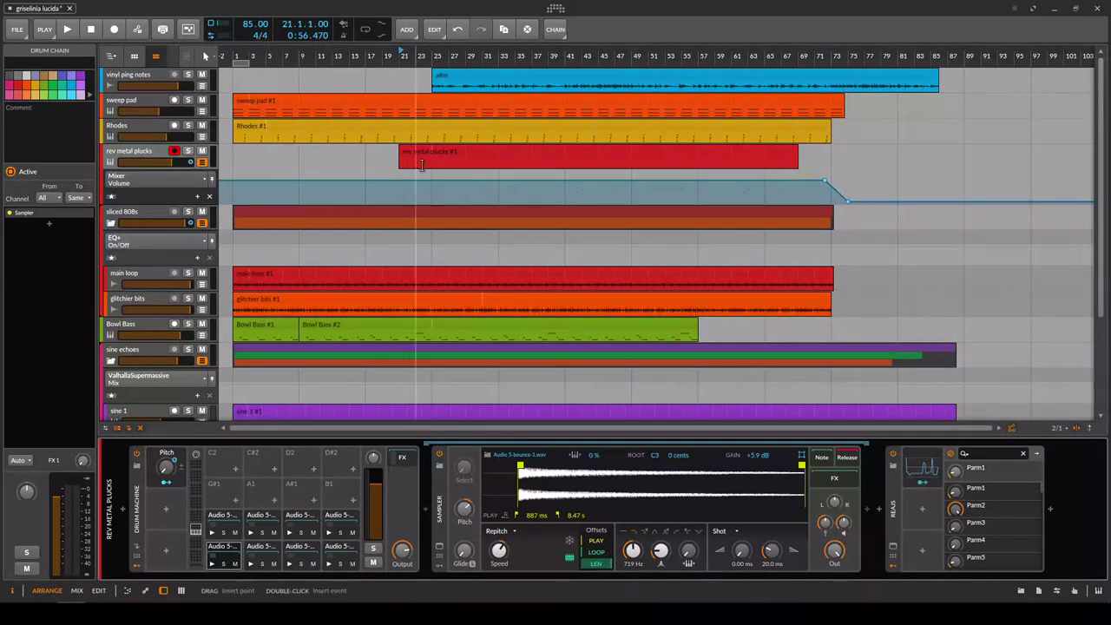
Bypass ReaJS on rev metal plucks, solo the track, and start playback.
{"action": "left_click", "coordinate": [891, 455]}
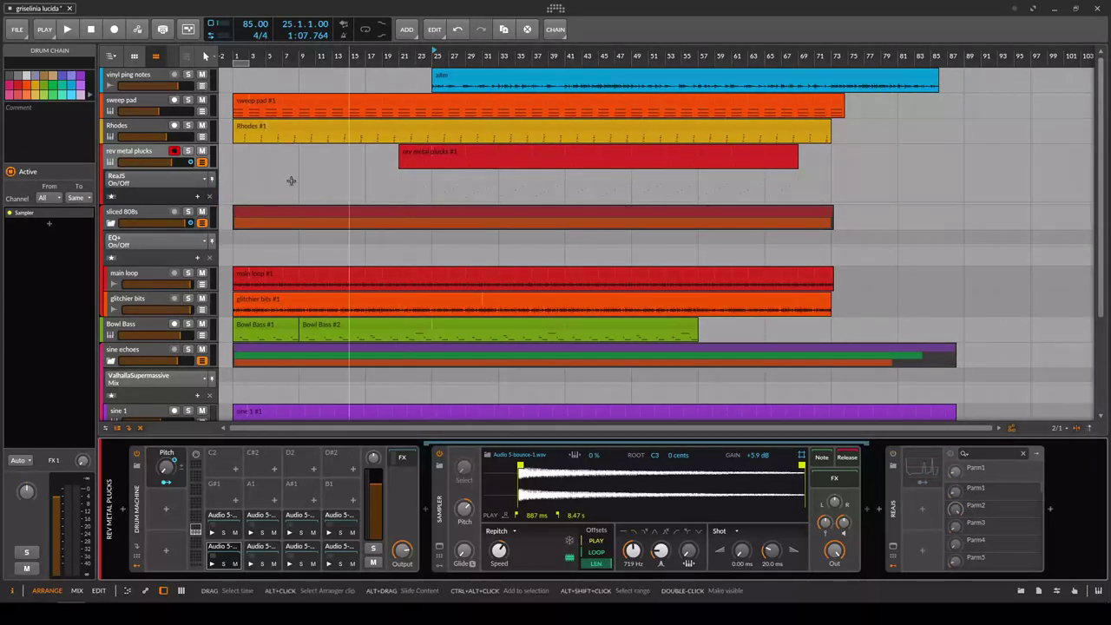
{"action": "left_click", "coordinate": [188, 150]}
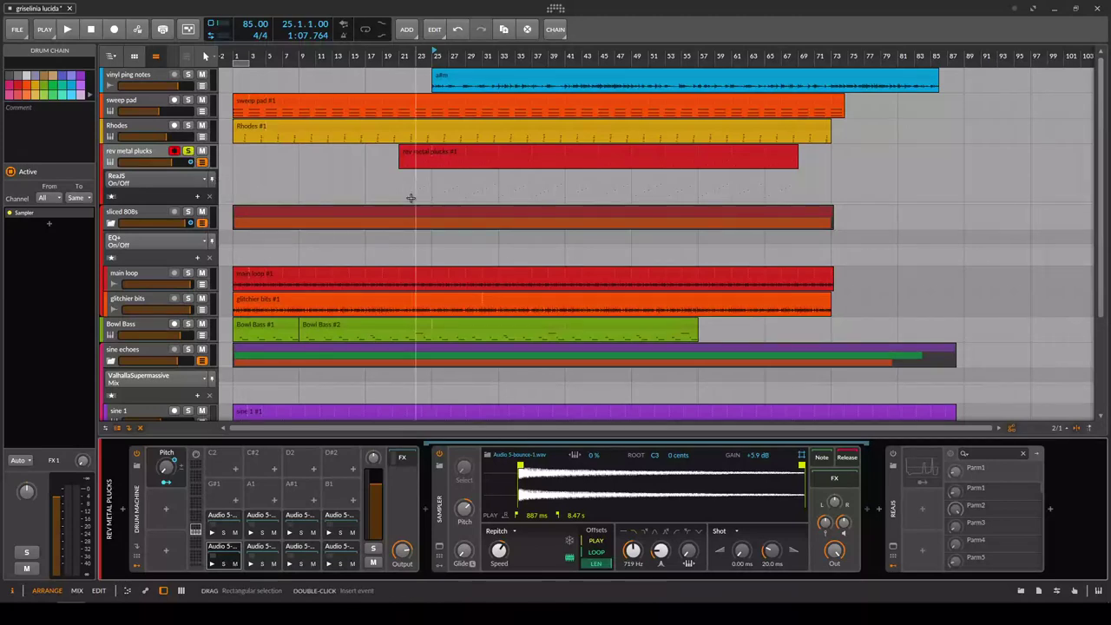
{"action": "key", "text": "space"}
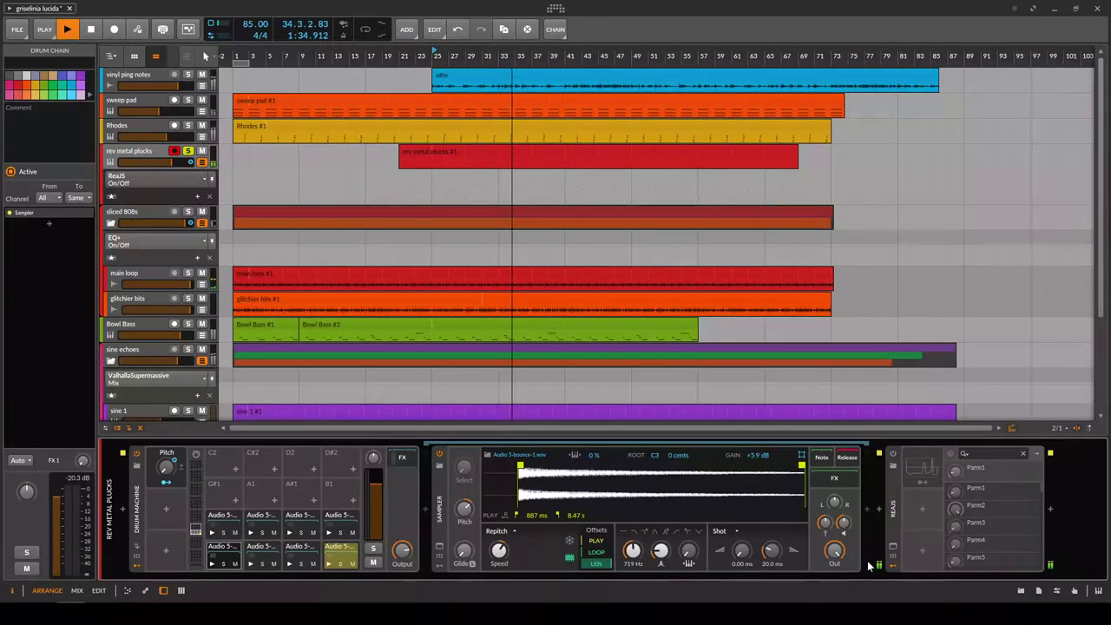
Open the ReaJS Floaty Delay window (tempo sync 6.0, 529 ms) and center it on screen.
{"action": "left_click", "coordinate": [894, 553]}
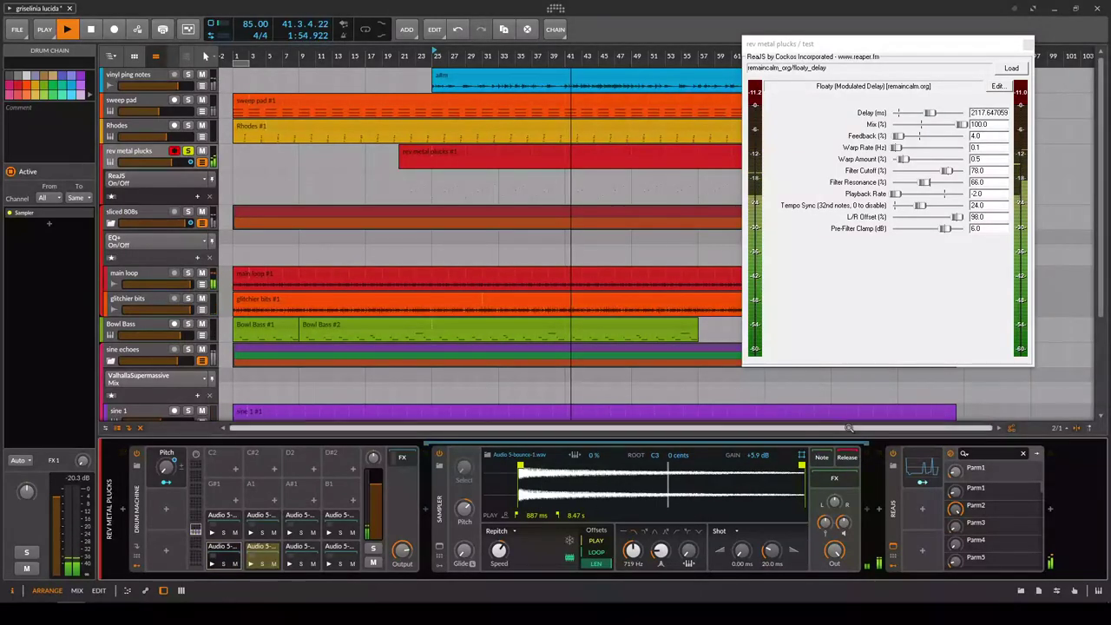
{"action": "left_click_drag", "start_coordinate": [878, 44], "coordinate": [573, 68]}
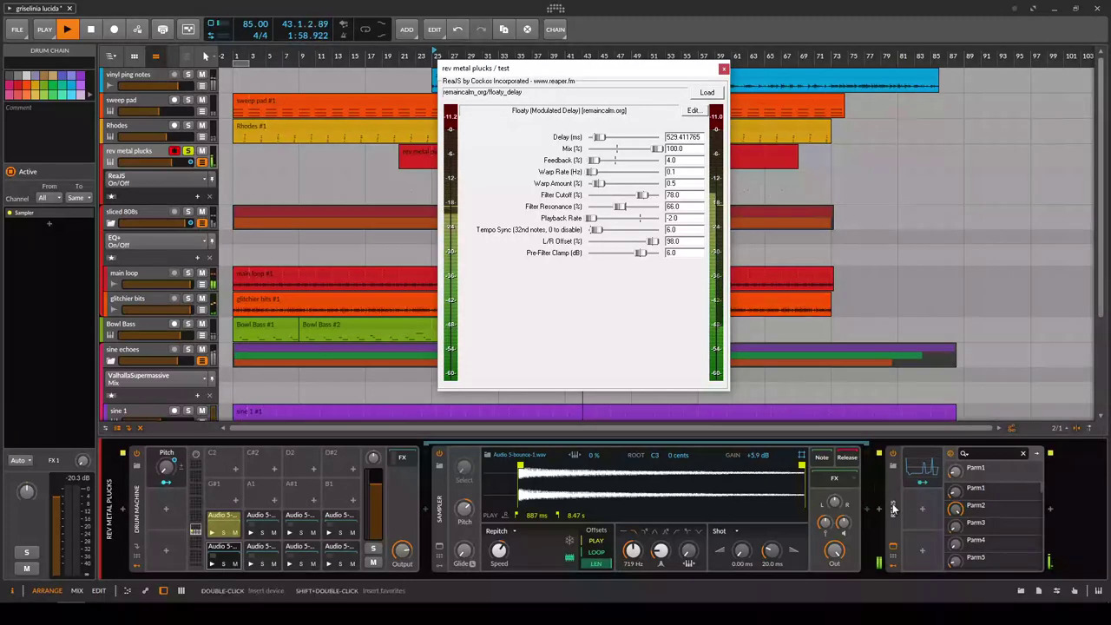
Show the 30-step Steps modulator sequence and audition Tempo Sync 24, reverting it to 6.
{"action": "left_click", "coordinate": [923, 469]}
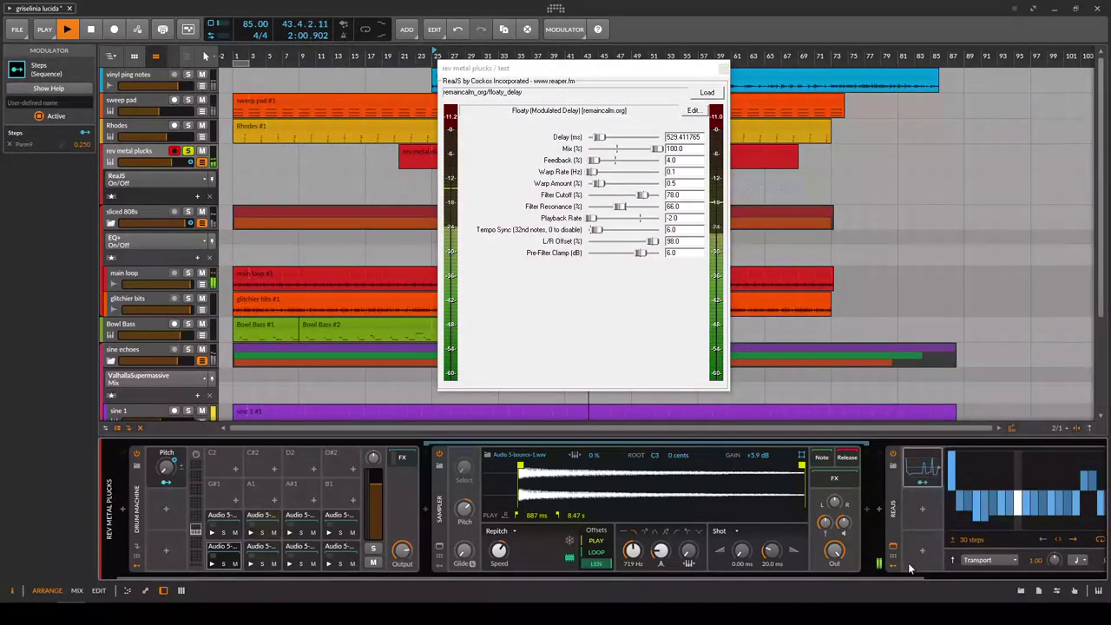
{"action": "left_click_drag", "start_coordinate": [905, 576], "coordinate": [964, 577]}
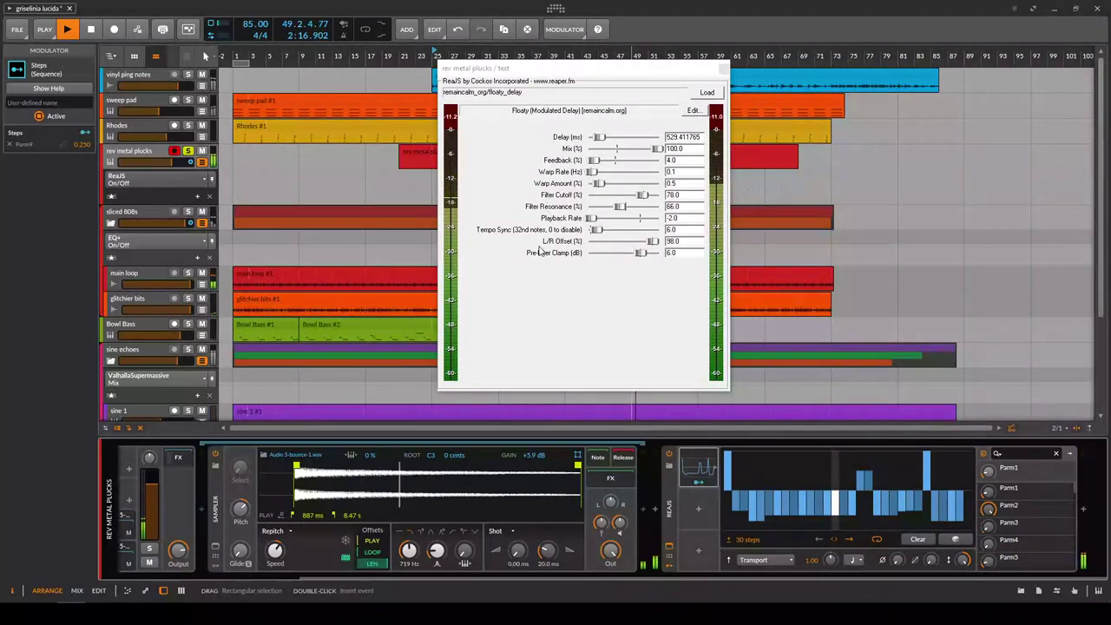
{"action": "left_click_drag", "start_coordinate": [595, 229], "coordinate": [665, 235]}
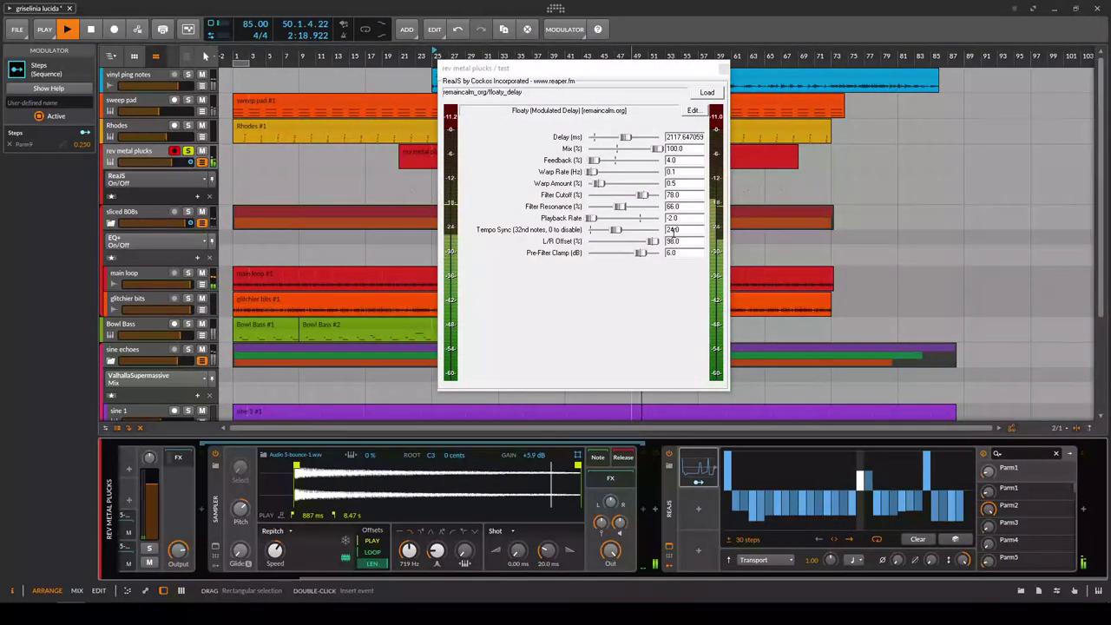
{"action": "key", "text": "ctrl+z"}
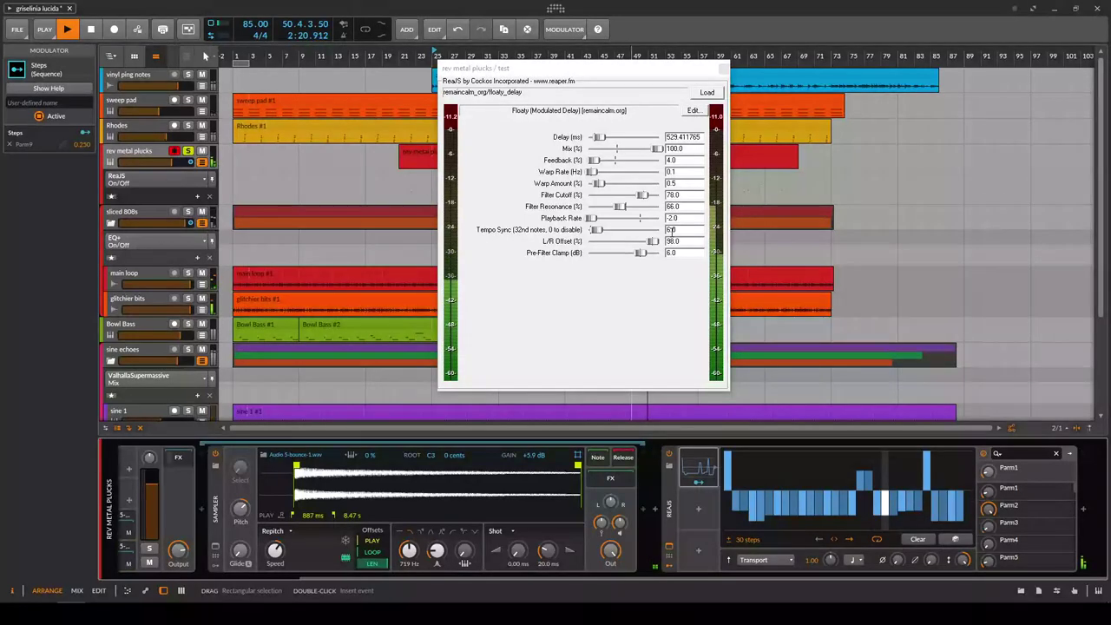
{"action": "scroll", "coordinate": [671, 230], "scroll_direction": "up", "scroll_amount": 2}
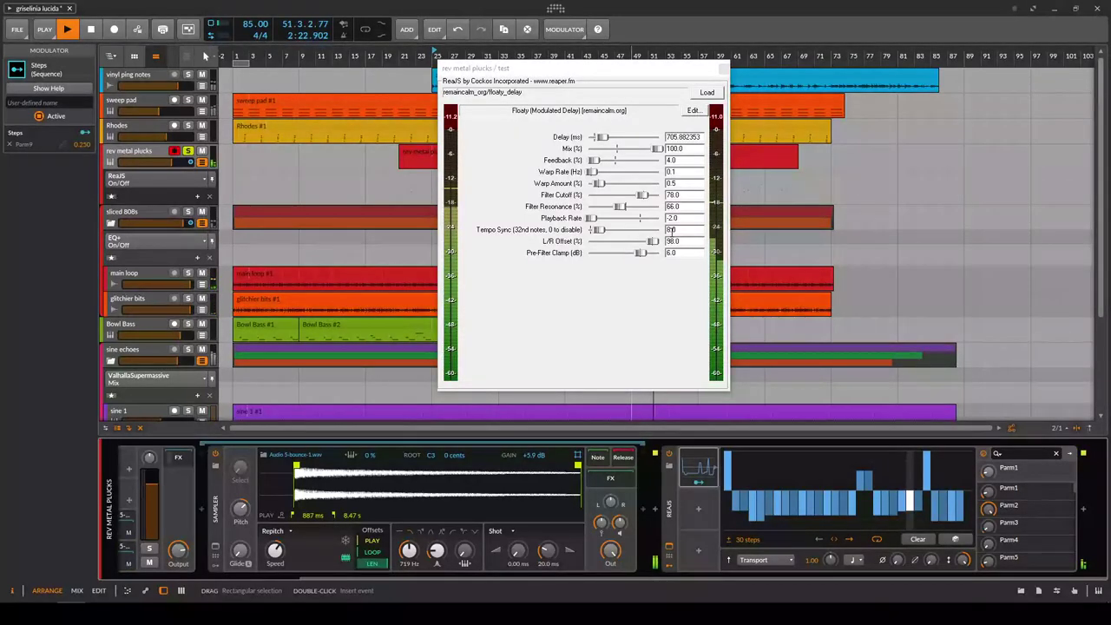
{"action": "scroll", "coordinate": [671, 230], "scroll_direction": "down", "scroll_amount": 4}
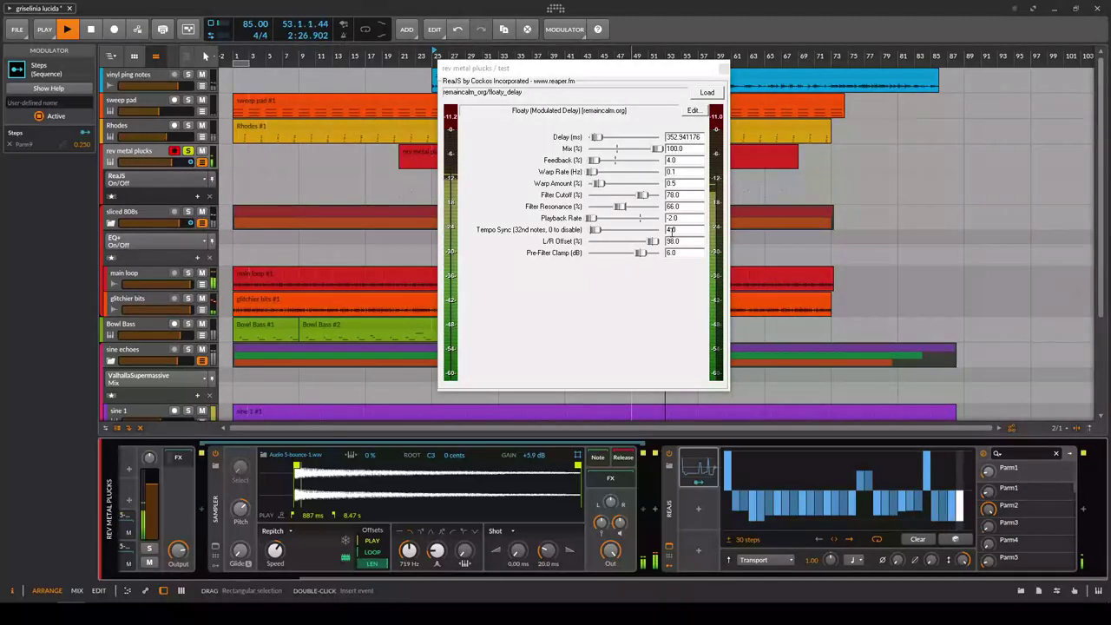
{"action": "scroll", "coordinate": [671, 230], "scroll_direction": "up", "scroll_amount": 12}
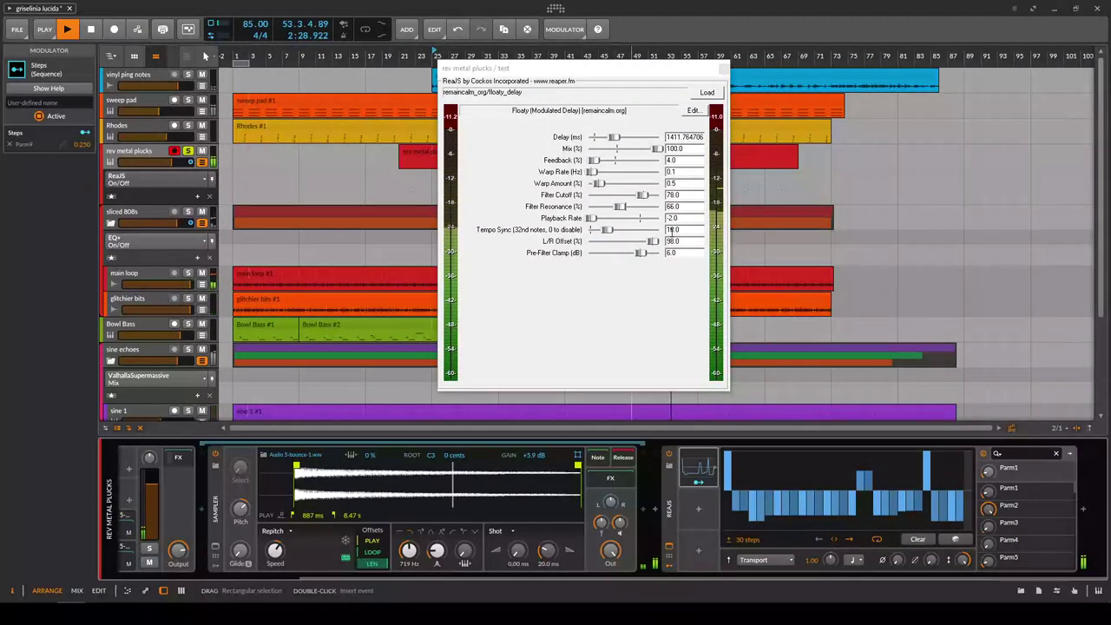
{"action": "scroll", "coordinate": [671, 230], "scroll_direction": "down", "scroll_amount": 12}
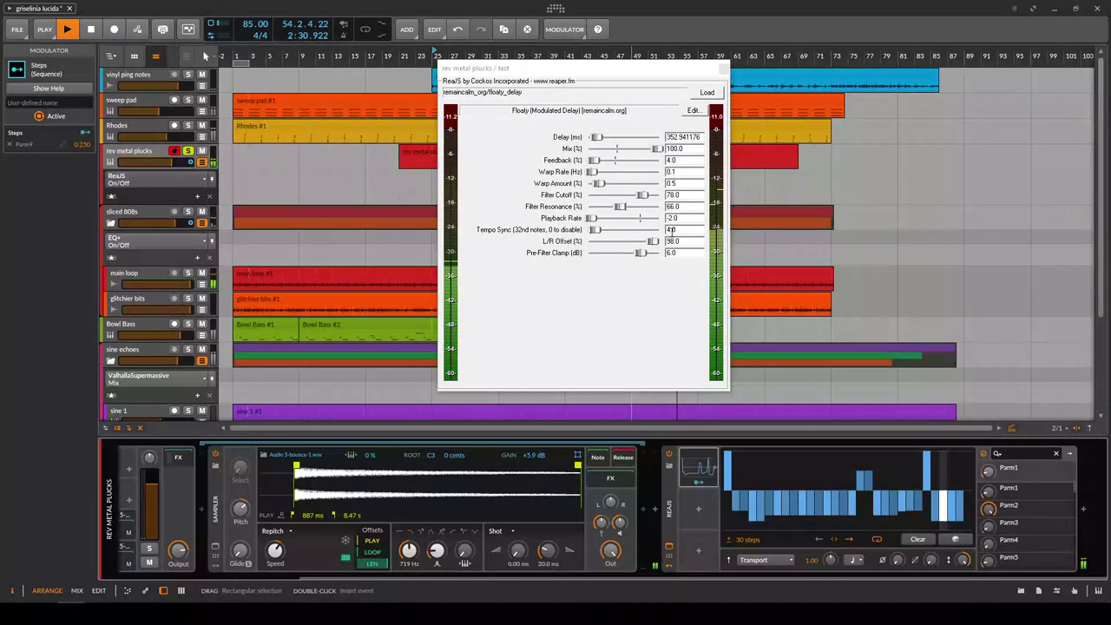
{"action": "scroll", "coordinate": [671, 230], "scroll_direction": "up", "scroll_amount": 4}
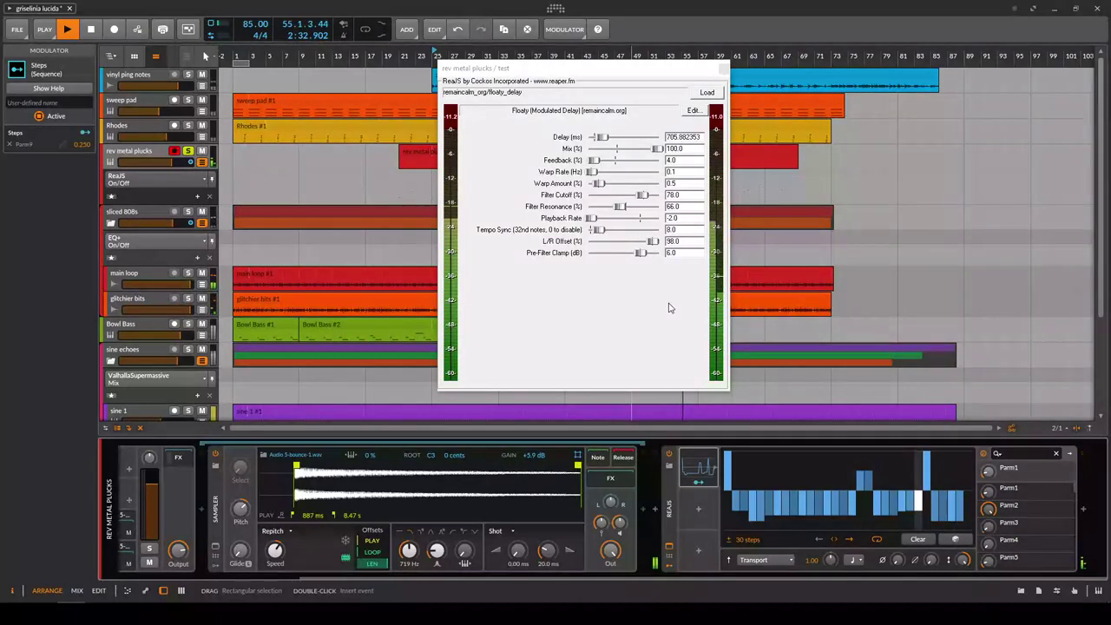
{"action": "scroll", "coordinate": [669, 308], "scroll_direction": "down", "scroll_amount": 2}
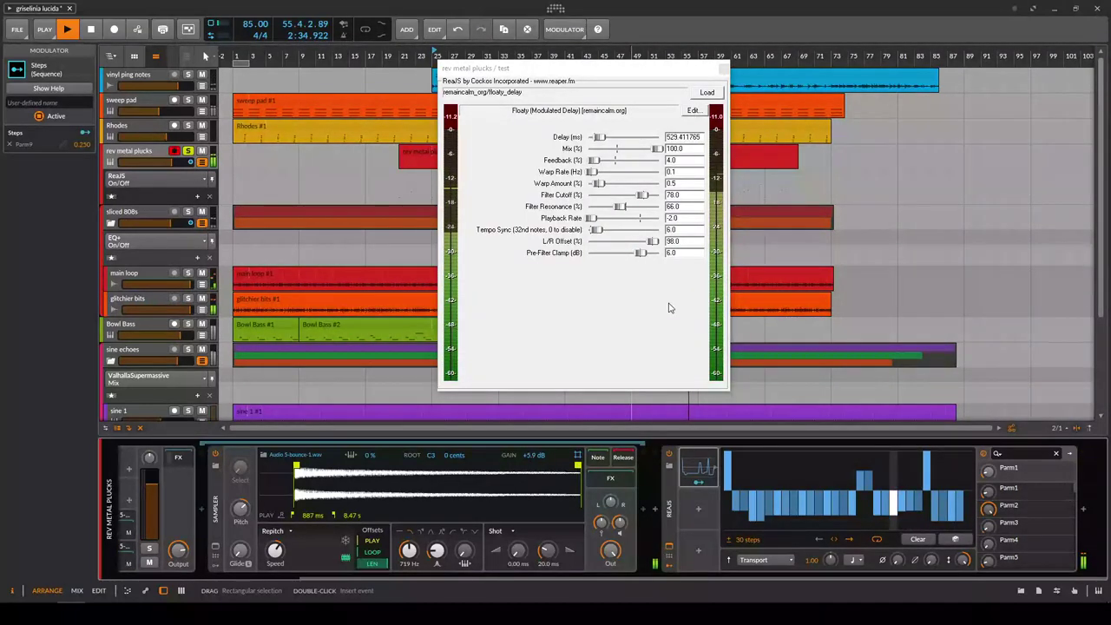
{"action": "scroll", "coordinate": [668, 307], "scroll_direction": "up", "scroll_amount": 18}
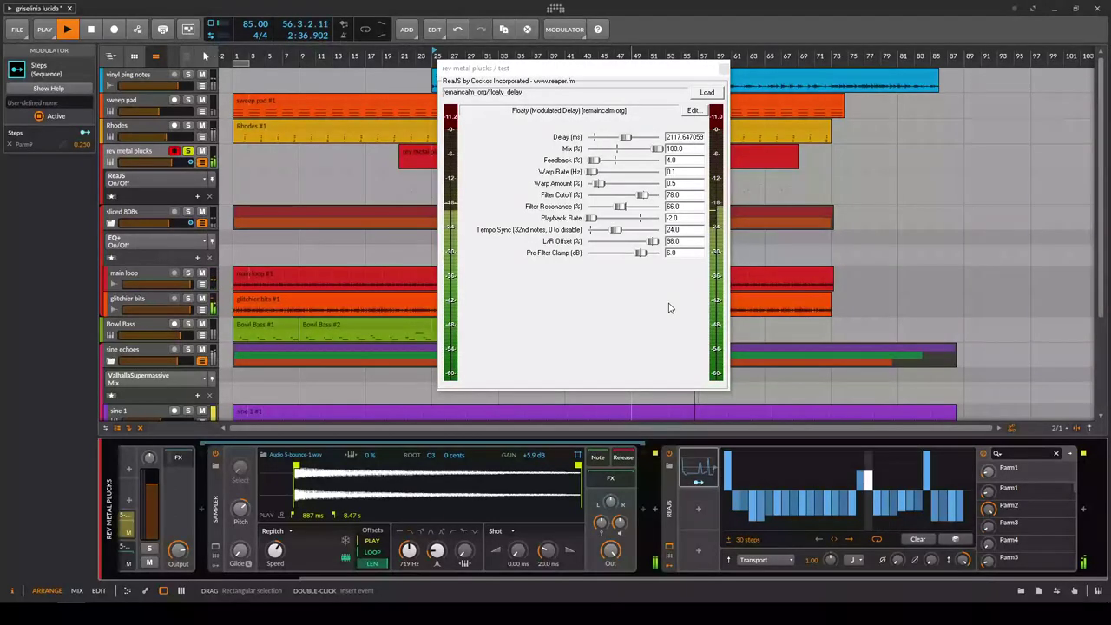
{"action": "scroll", "coordinate": [668, 307], "scroll_direction": "down", "scroll_amount": 18}
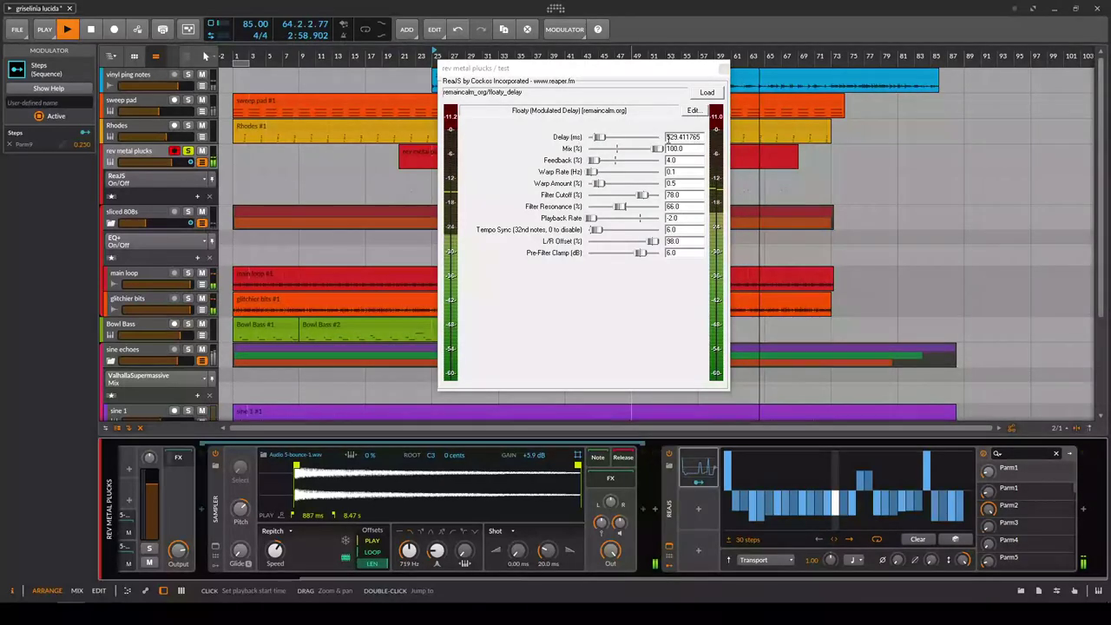
Set the Floaty Delay's Tempo Sync to 8.0, giving a 705.88 ms delay.
{"action": "left_click_drag", "start_coordinate": [596, 230], "coordinate": [615, 231]}
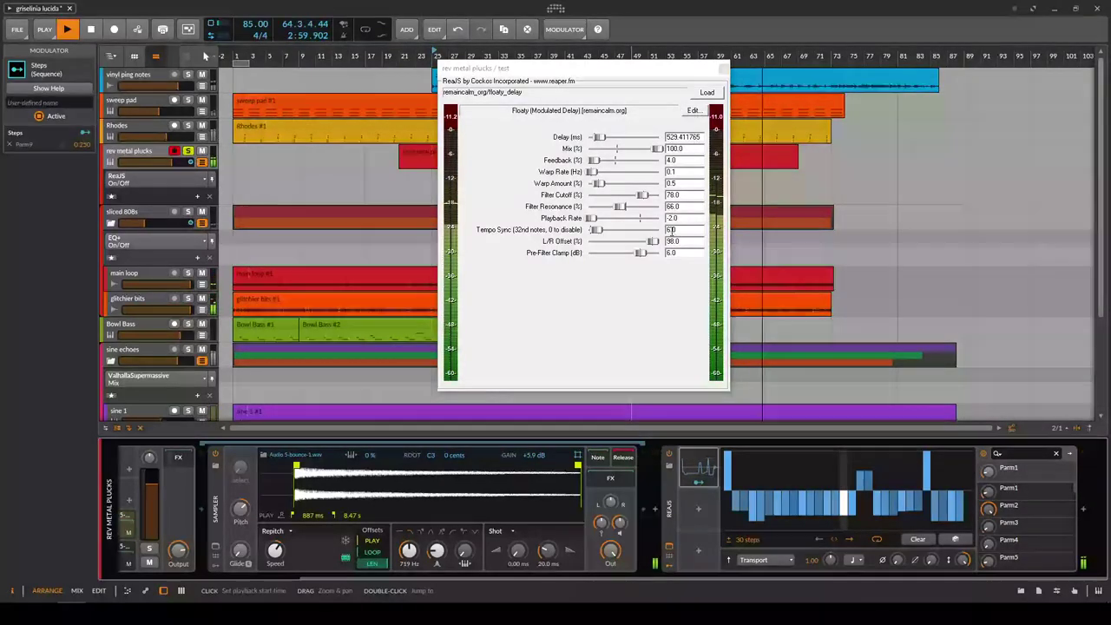
{"action": "double_click", "coordinate": [598, 230]}
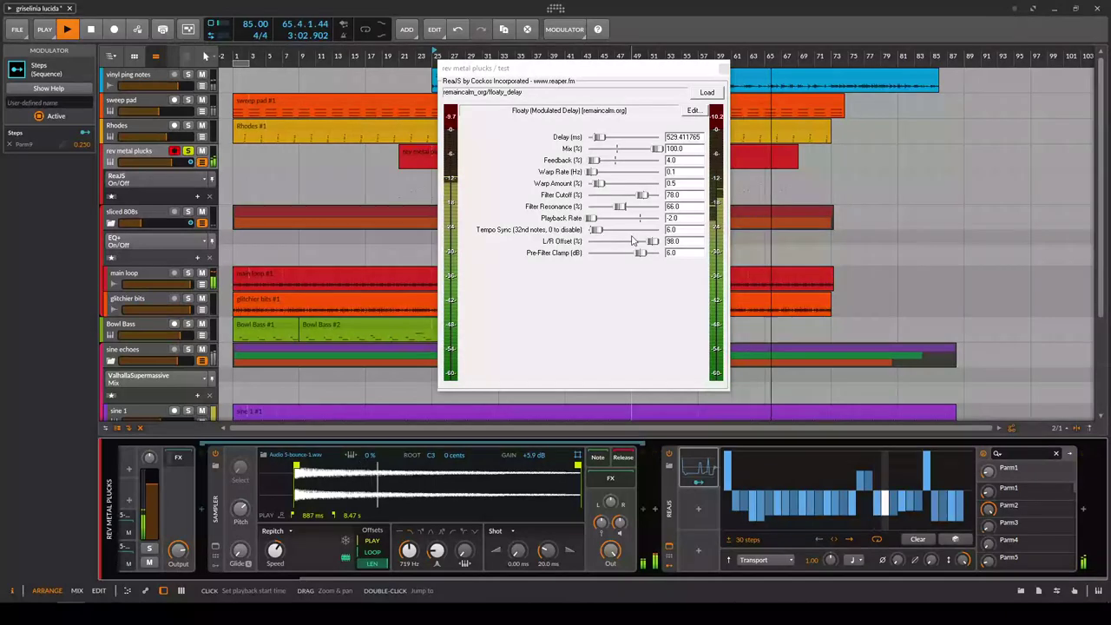
{"action": "left_click_drag", "start_coordinate": [591, 231], "coordinate": [596, 240]}
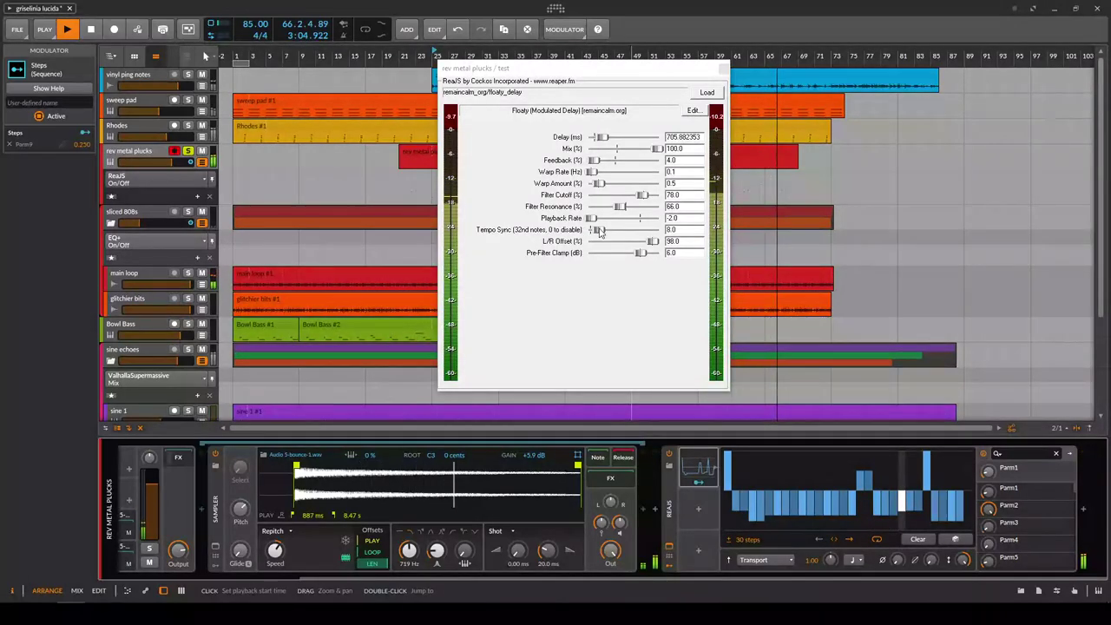
{"action": "scroll", "coordinate": [599, 231], "scroll_direction": "up", "scroll_amount": 5}
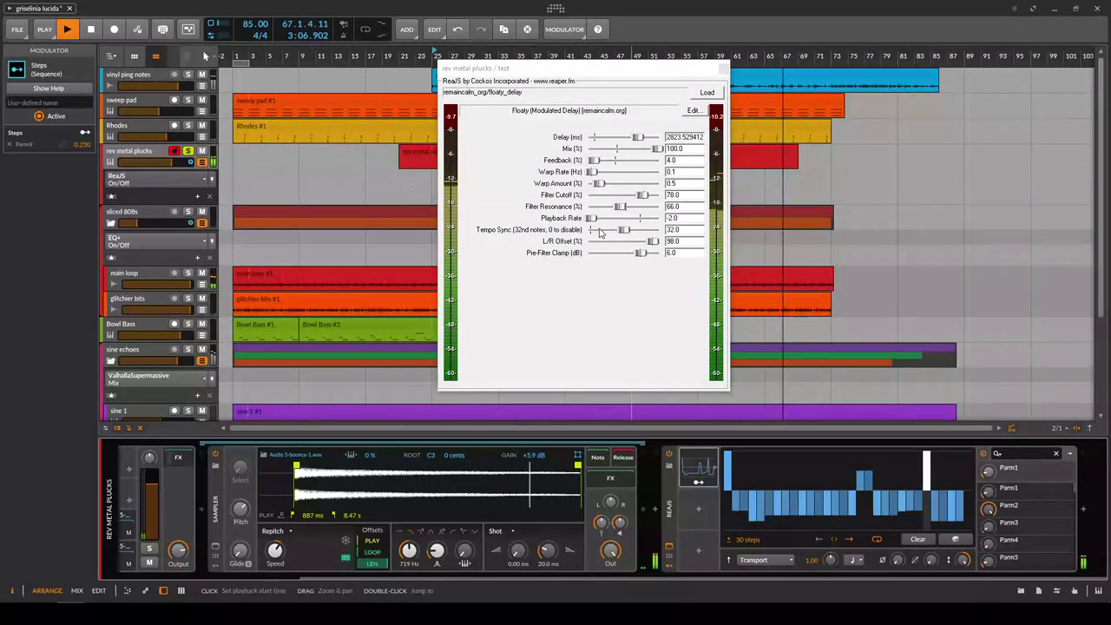
{"action": "scroll", "coordinate": [599, 231], "scroll_direction": "down", "scroll_amount": 6}
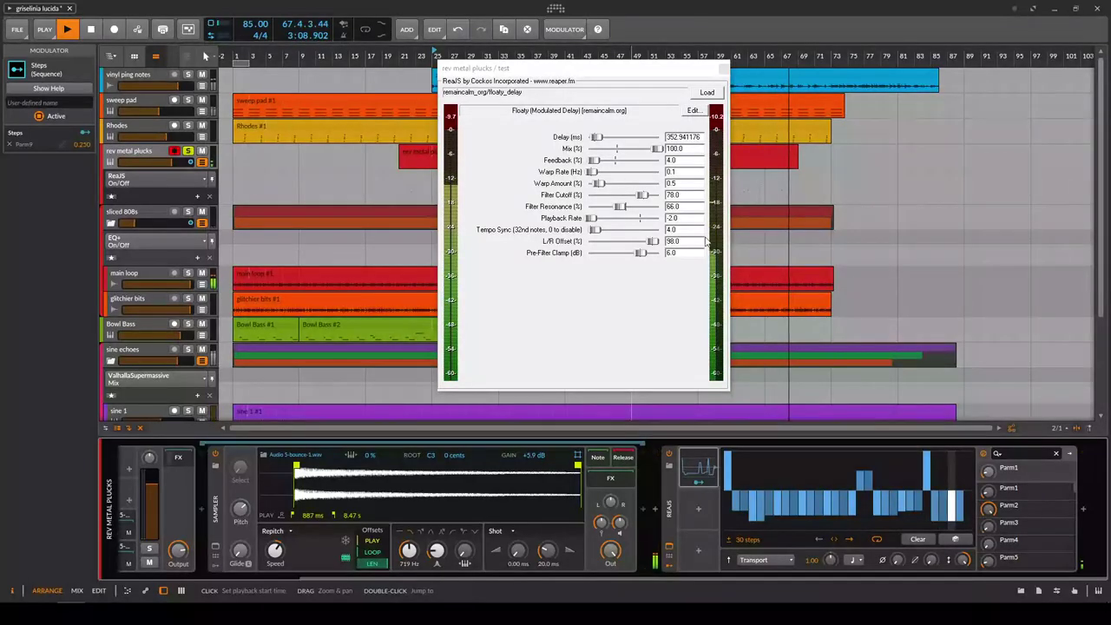
{"action": "scroll", "coordinate": [685, 318], "scroll_direction": "up", "scroll_amount": 3}
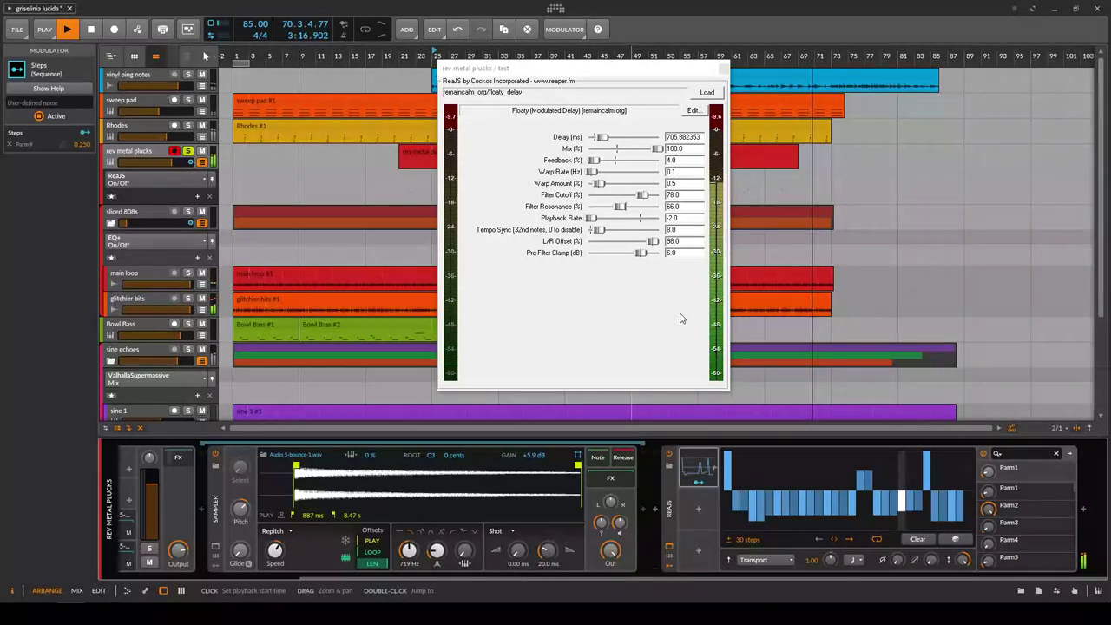
Close the Floaty Delay window and switch the automation lane from Mixer Volume to Drum Machine Pitch.
{"action": "left_click", "coordinate": [723, 67]}
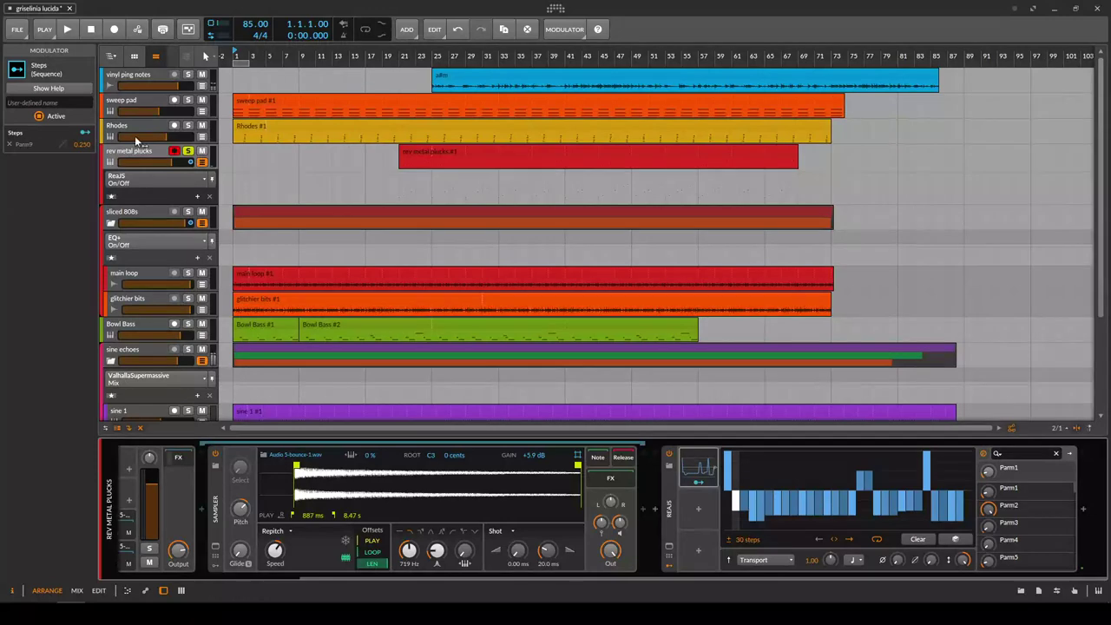
{"action": "left_click", "coordinate": [165, 179]}
{"action": "left_click", "coordinate": [170, 195]}
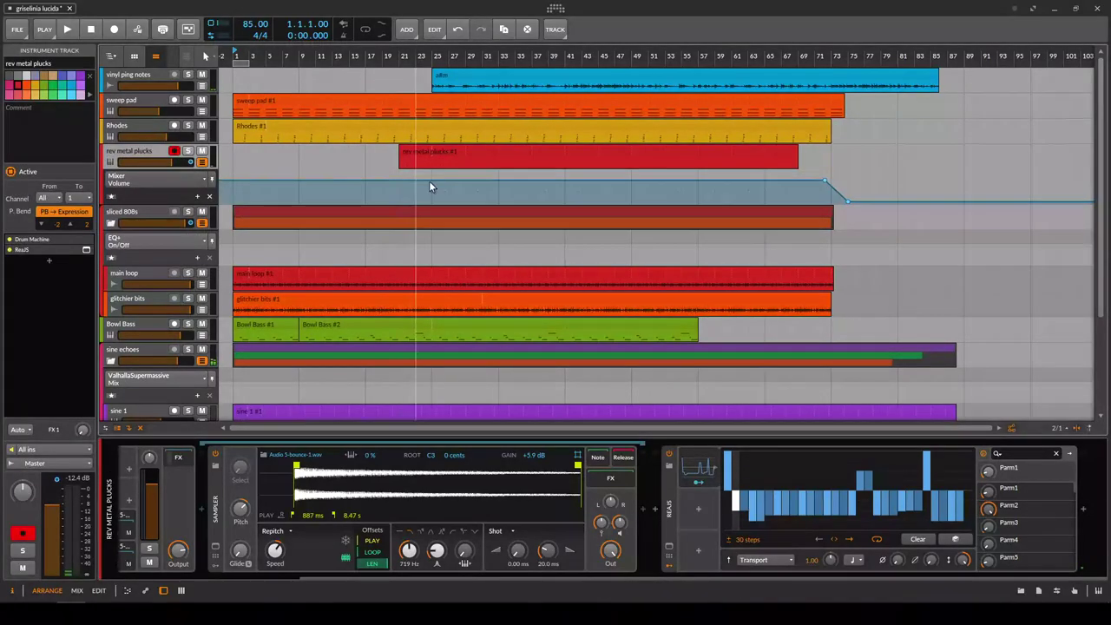
{"action": "left_click", "coordinate": [166, 180]}
{"action": "left_click", "coordinate": [137, 215]}
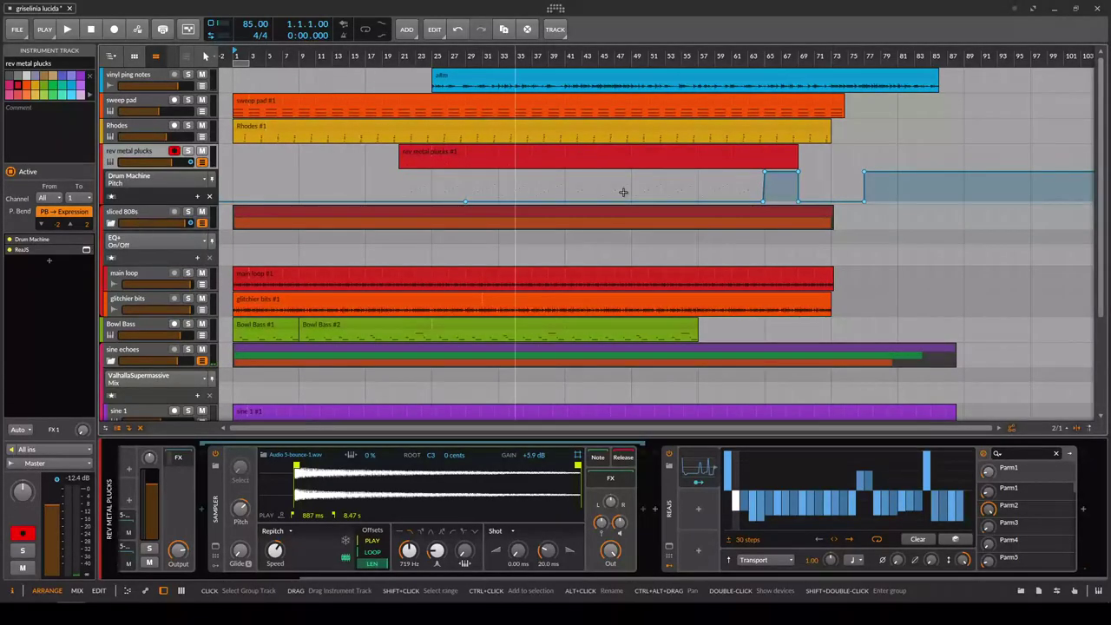
Play from bar 61, then from bar 65, and stop playback.
{"action": "mouse_move", "coordinate": [767, 176]}
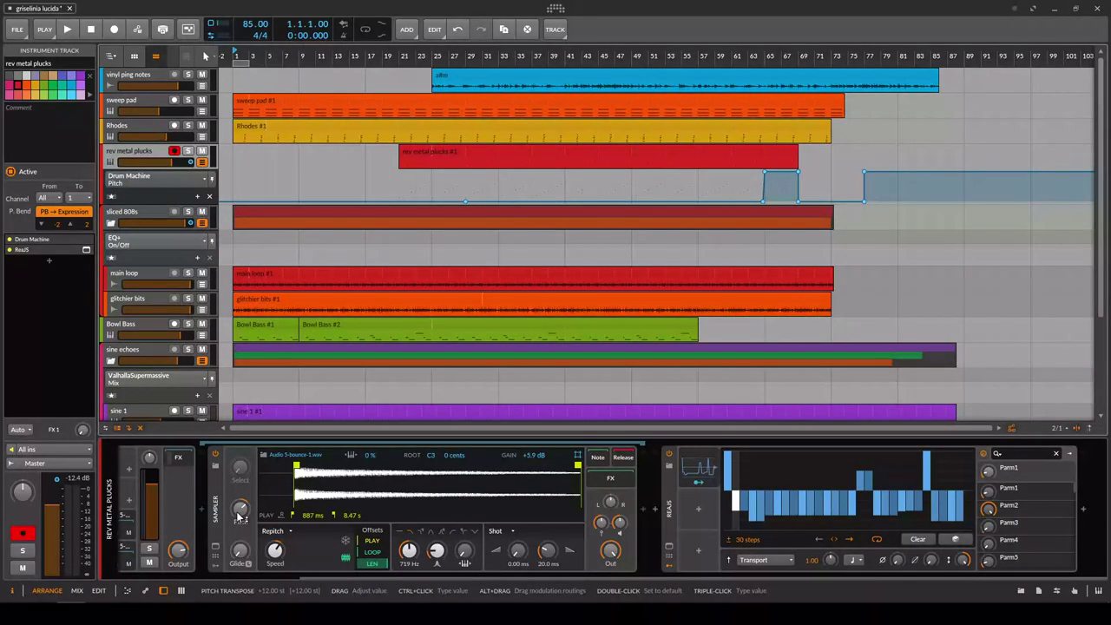
{"action": "left_click", "coordinate": [732, 55]}
{"action": "key", "text": "space"}
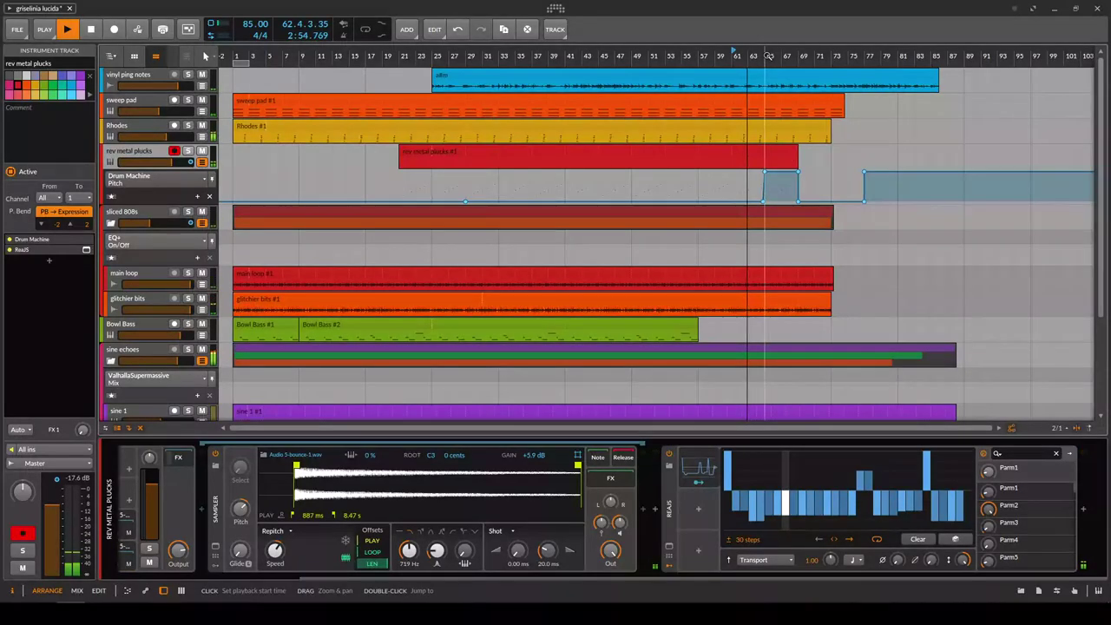
{"action": "left_click", "coordinate": [768, 55]}
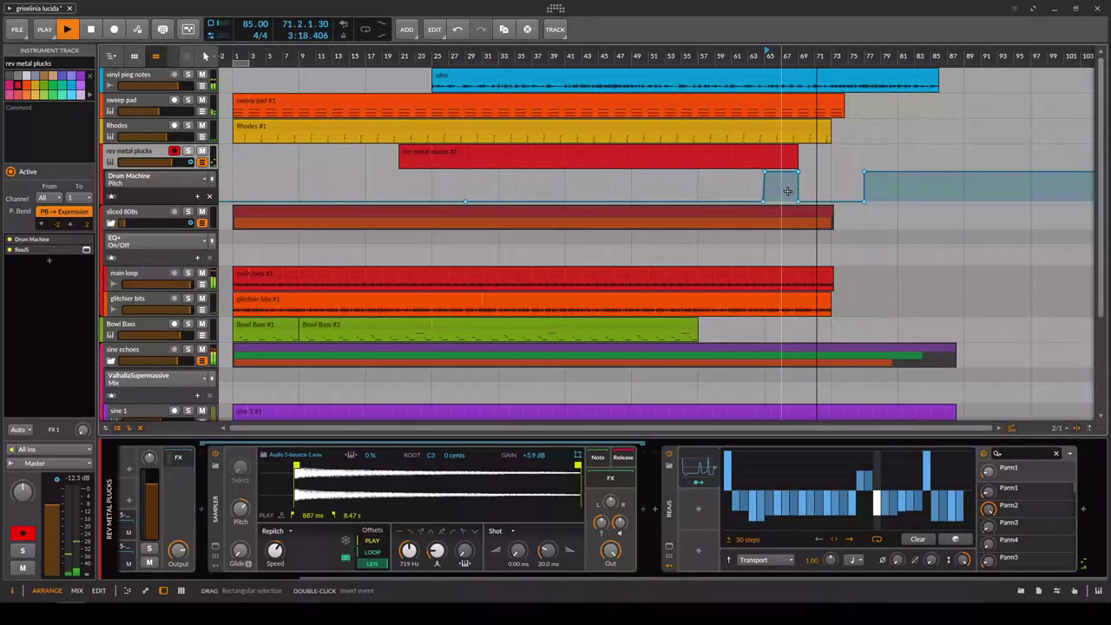
{"action": "left_click", "coordinate": [90, 29]}
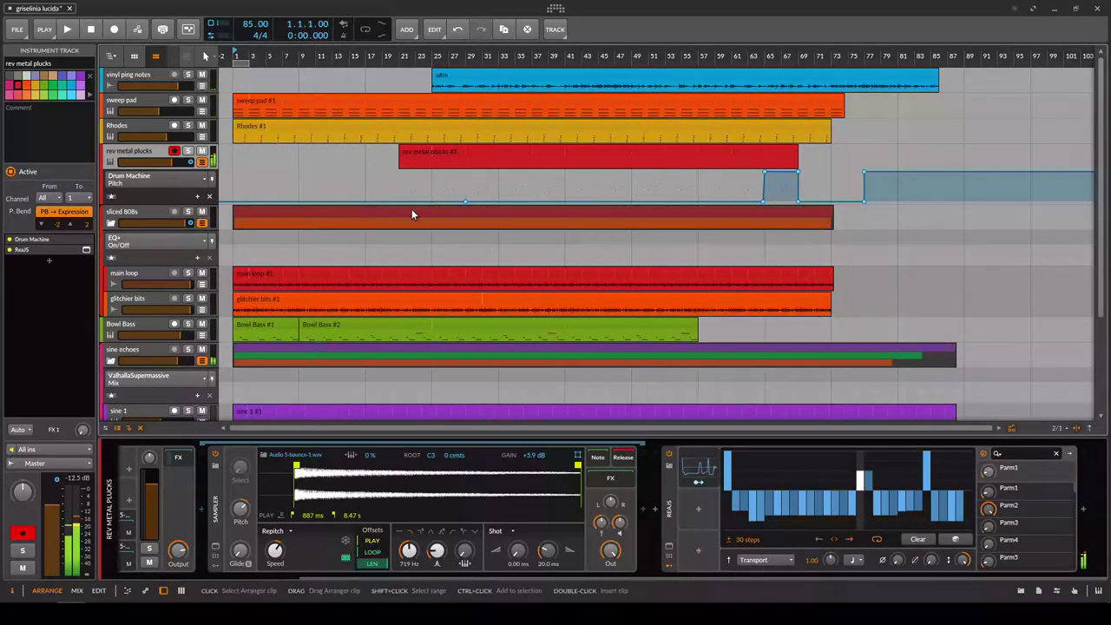
Select and solo vinyl ping notes and view its clip's waveform before returning to devices.
{"action": "left_click", "coordinate": [184, 83]}
{"action": "left_click", "coordinate": [188, 74]}
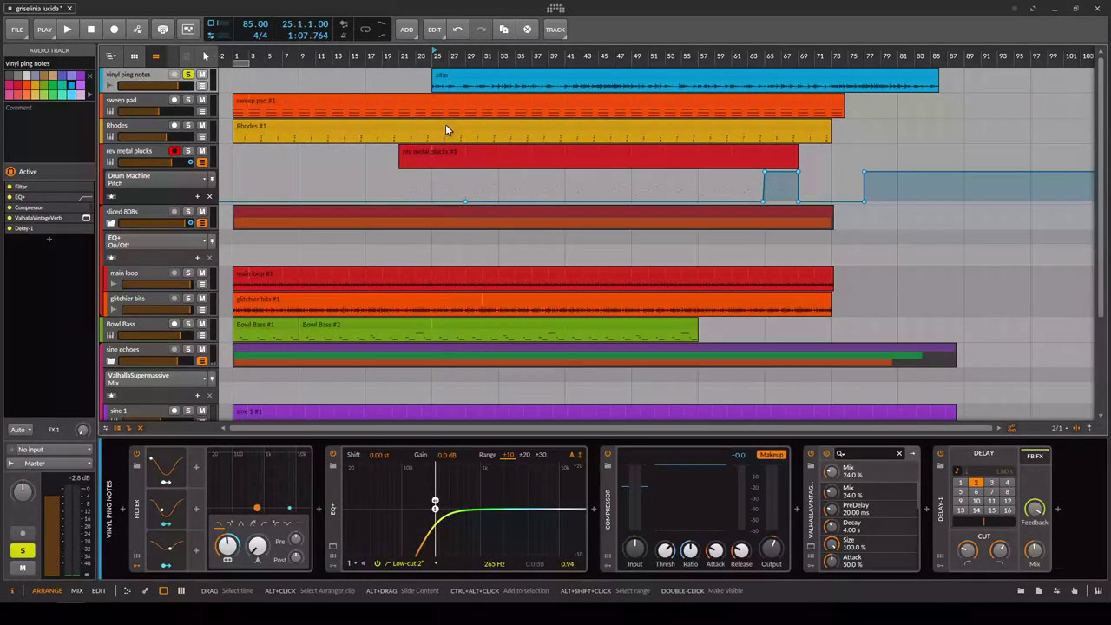
{"action": "double_click", "coordinate": [443, 80]}
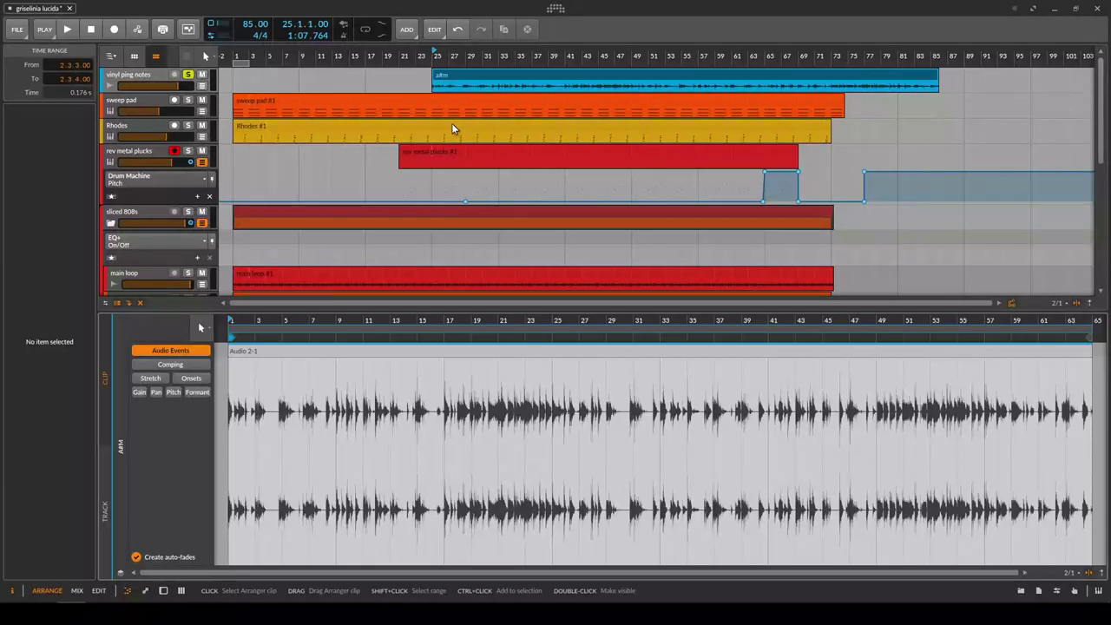
{"action": "key", "text": "d"}
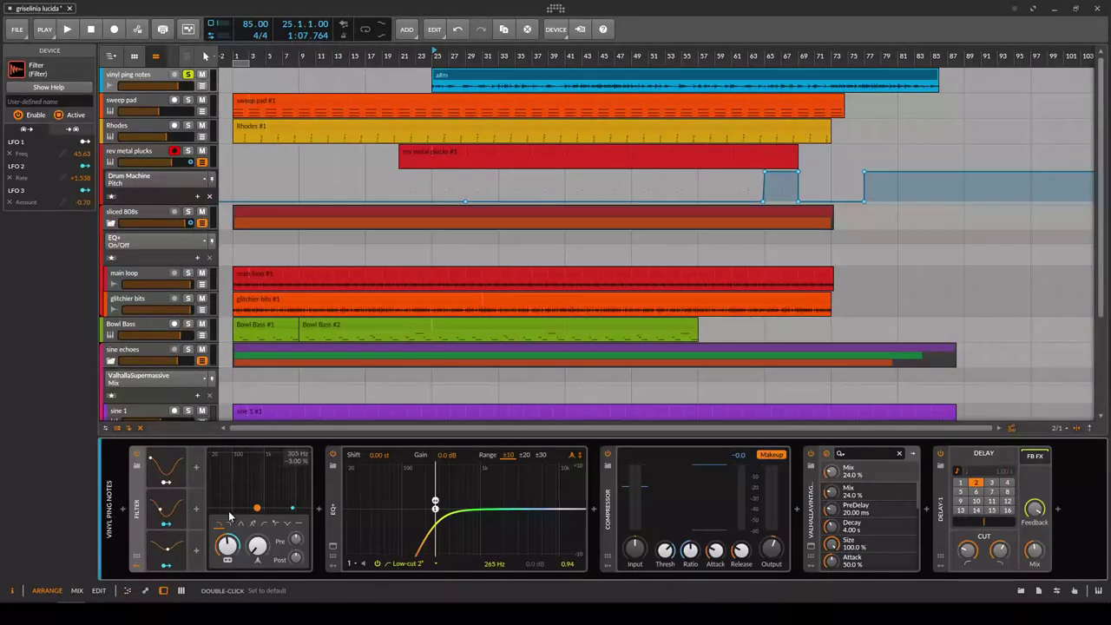
Bypass Filter, EQ+, Compressor, Valhalla reverb and Delay-1, then start playback.
{"action": "left_click", "coordinate": [136, 453]}
{"action": "left_click", "coordinate": [333, 454]}
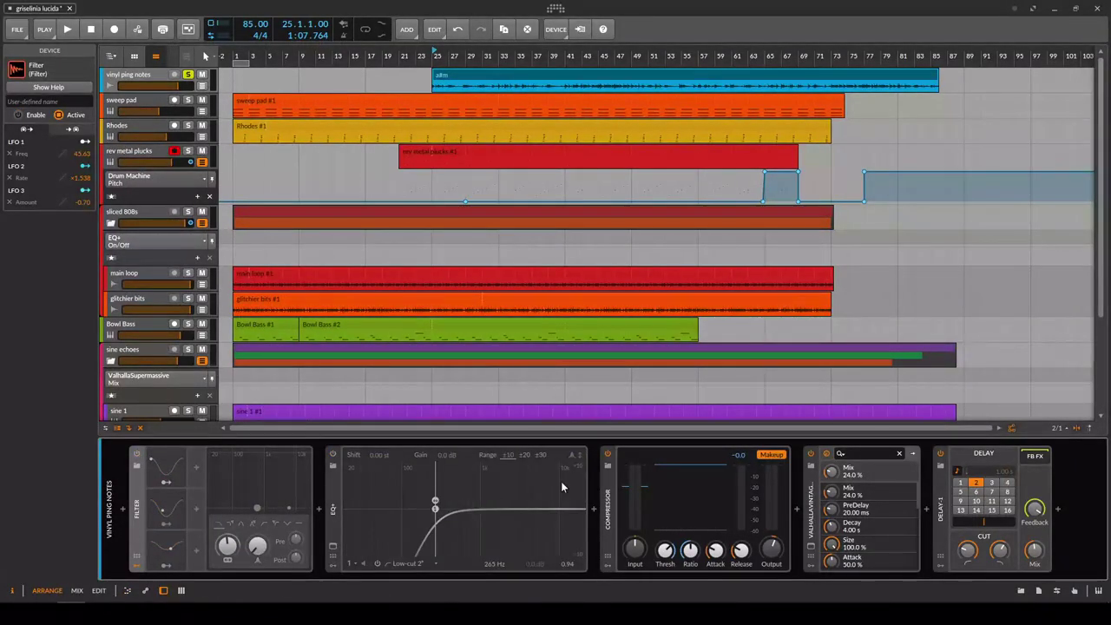
{"action": "left_click", "coordinate": [608, 454]}
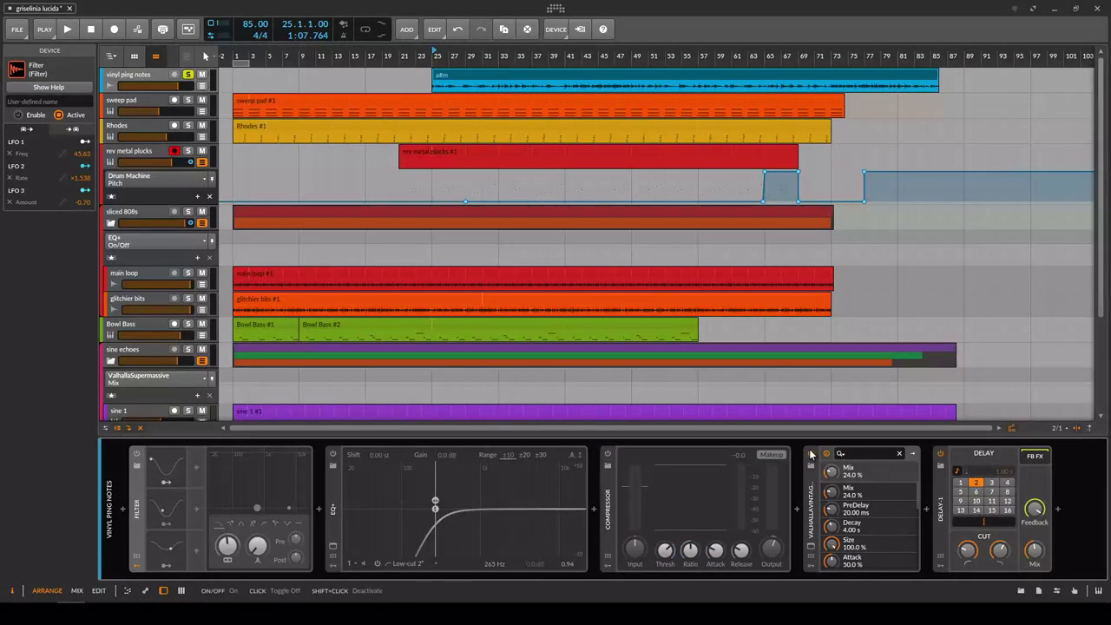
{"action": "left_click", "coordinate": [811, 454]}
{"action": "left_click", "coordinate": [940, 455]}
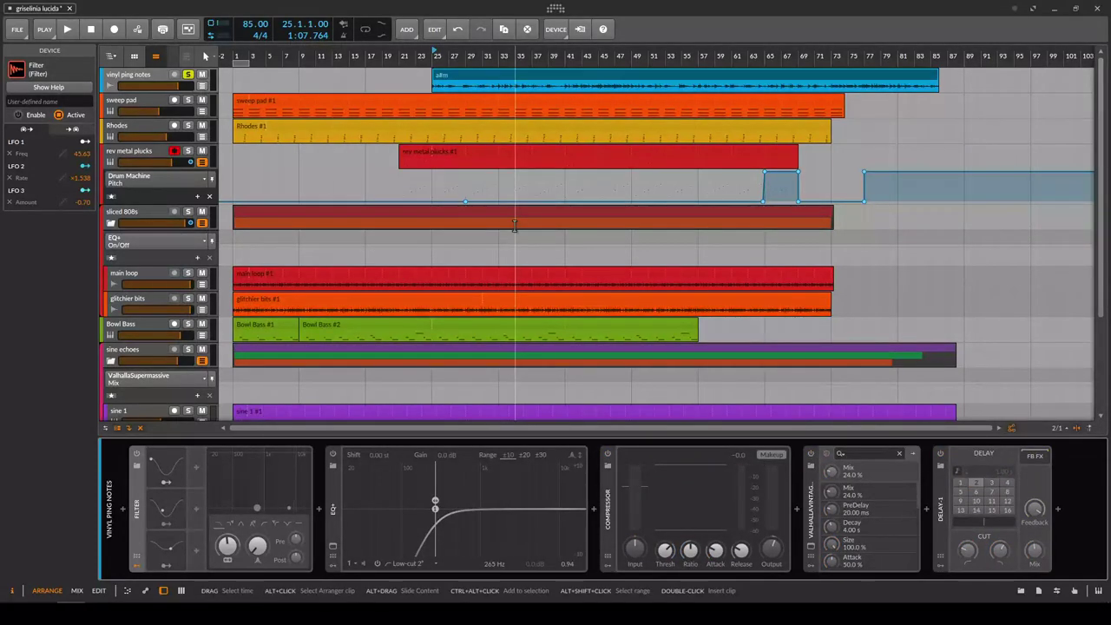
{"action": "key", "text": "space"}
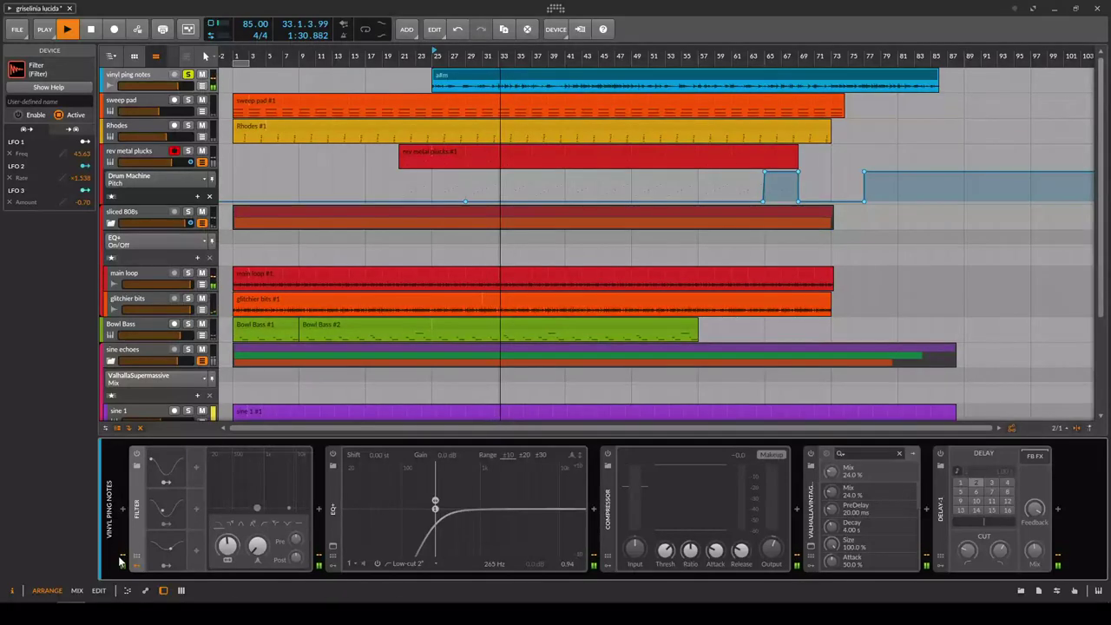
Re-enable the vinyl ping notes Filter so its three LFOs sweep the cutoff.
{"action": "left_click", "coordinate": [137, 453]}
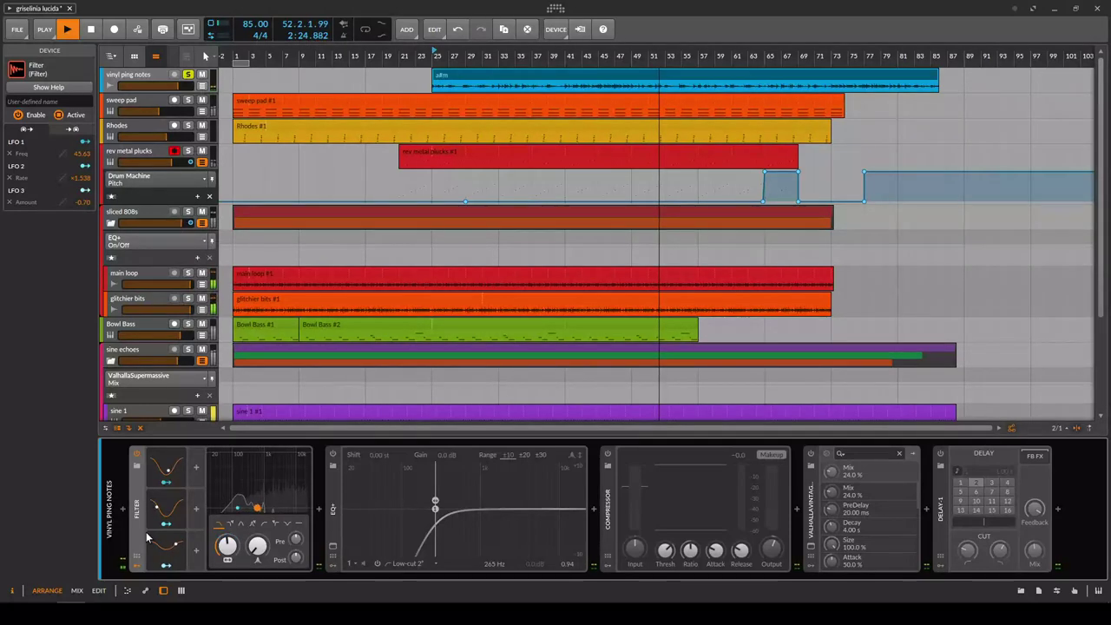
Expand the Filter's LFO 1 modulator panel and restart playback from bar 25.
{"action": "left_click", "coordinate": [165, 476]}
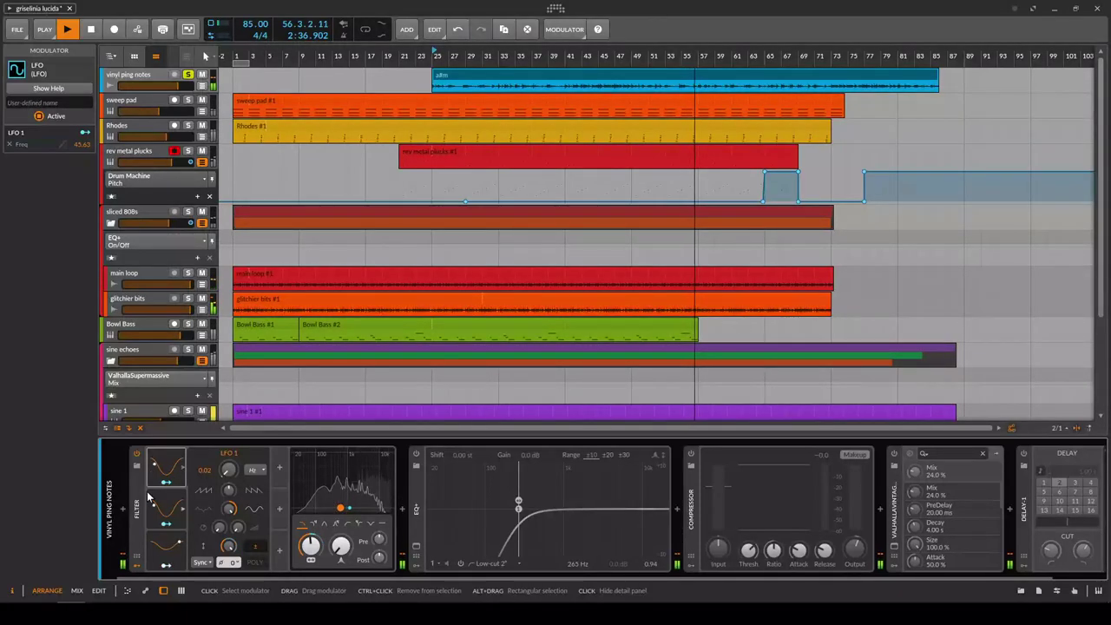
{"action": "mouse_move", "coordinate": [343, 511]}
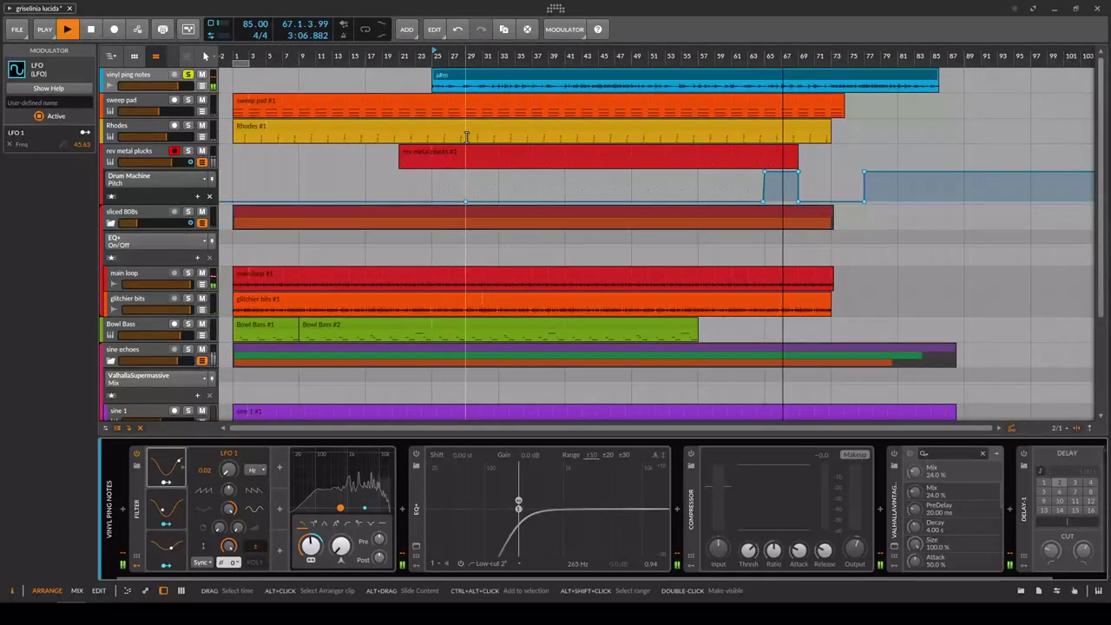
{"action": "key", "text": "space"}
{"action": "key", "text": "space"}
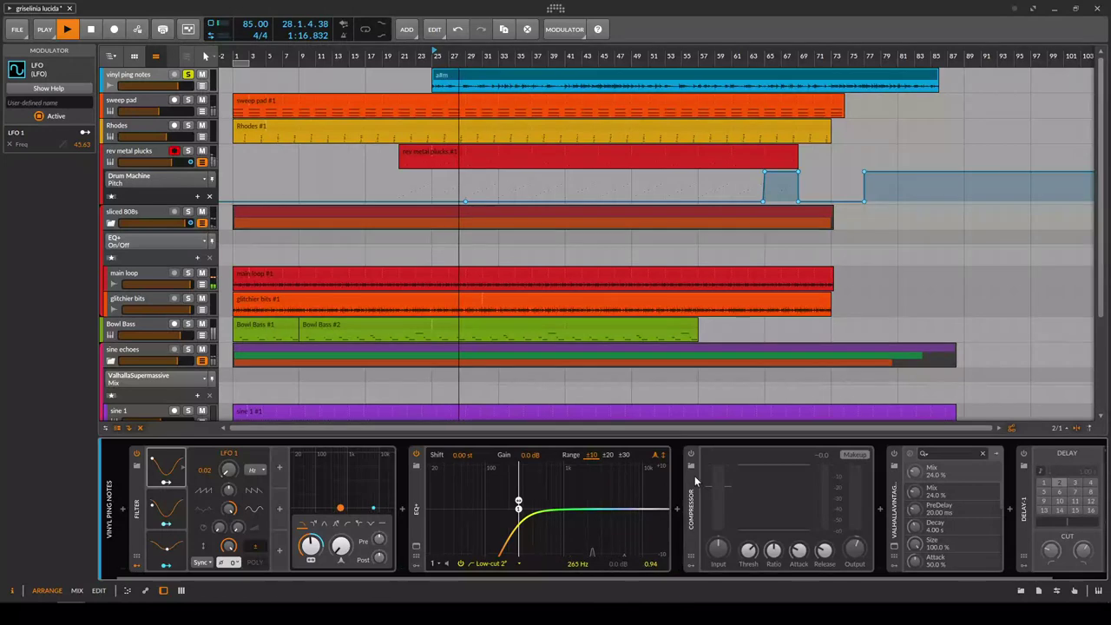
Open the ValhallaVintageVerb editor on vinyl ping notes, showing Concert Hall, 1970s colour, 24% mix and 4.00 s decay.
{"action": "left_click_drag", "start_coordinate": [655, 575], "coordinate": [864, 581]}
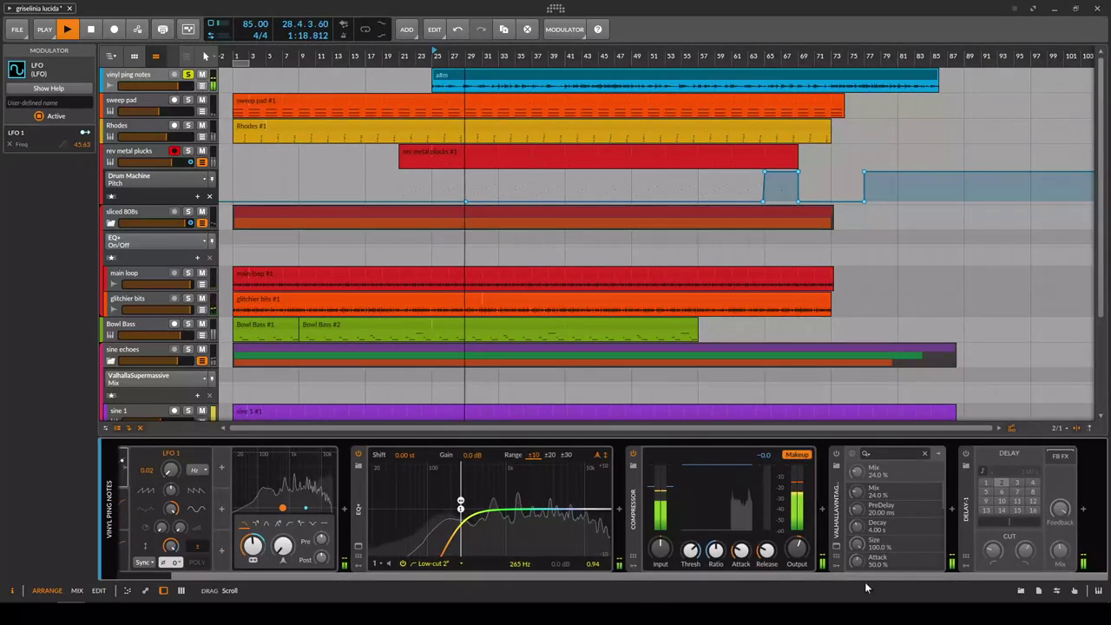
{"action": "left_click", "coordinate": [836, 466]}
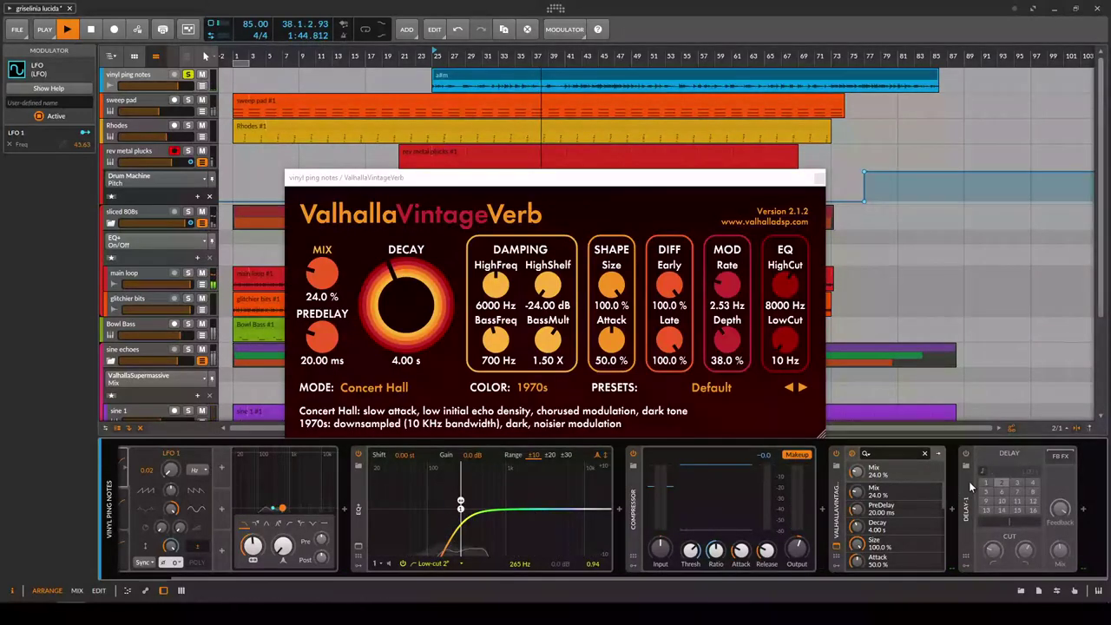
Re-enable Delay-1 on vinyl ping notes and close the ValhallaVintageVerb window.
{"action": "left_click", "coordinate": [1000, 481]}
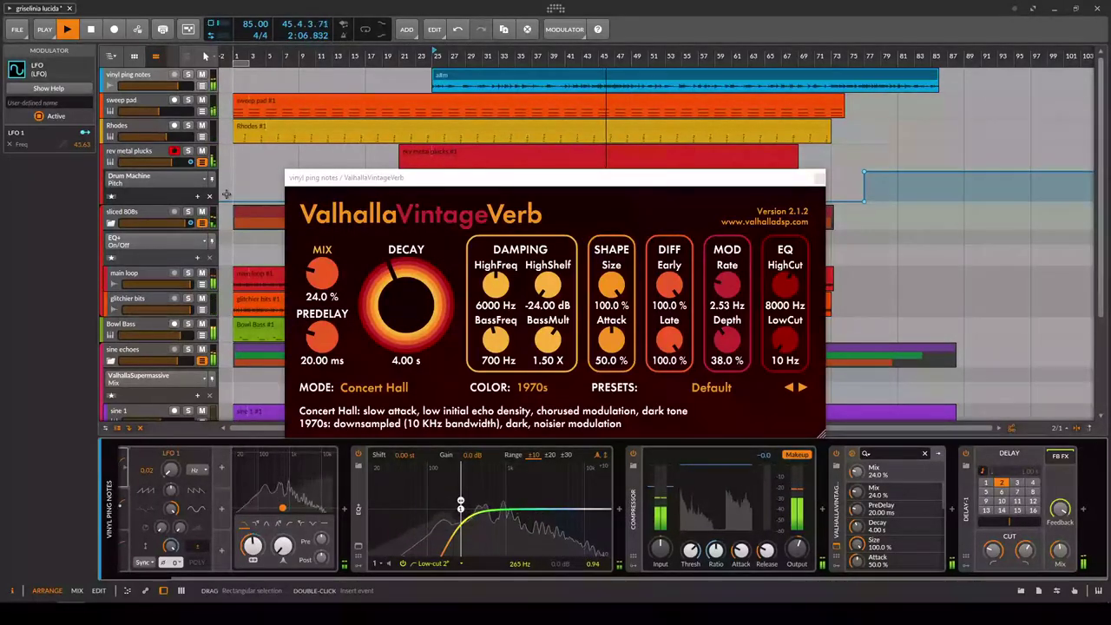
{"action": "left_click", "coordinate": [819, 180]}
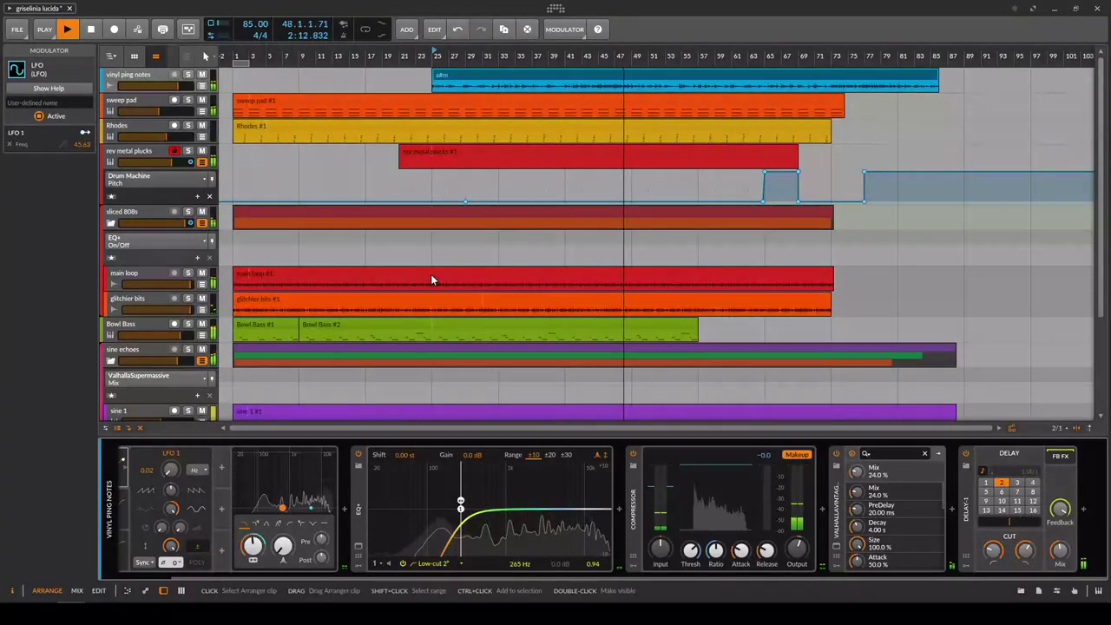
{"action": "scroll", "coordinate": [431, 274], "scroll_direction": "down", "scroll_amount": 5}
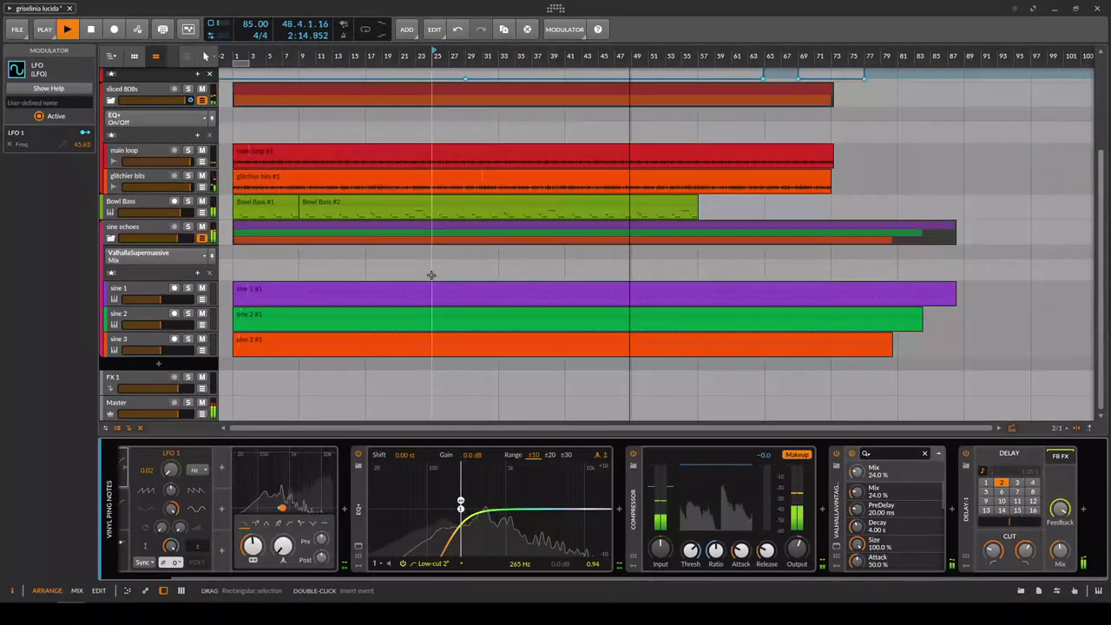
{"action": "scroll", "coordinate": [430, 275], "scroll_direction": "up", "scroll_amount": 5}
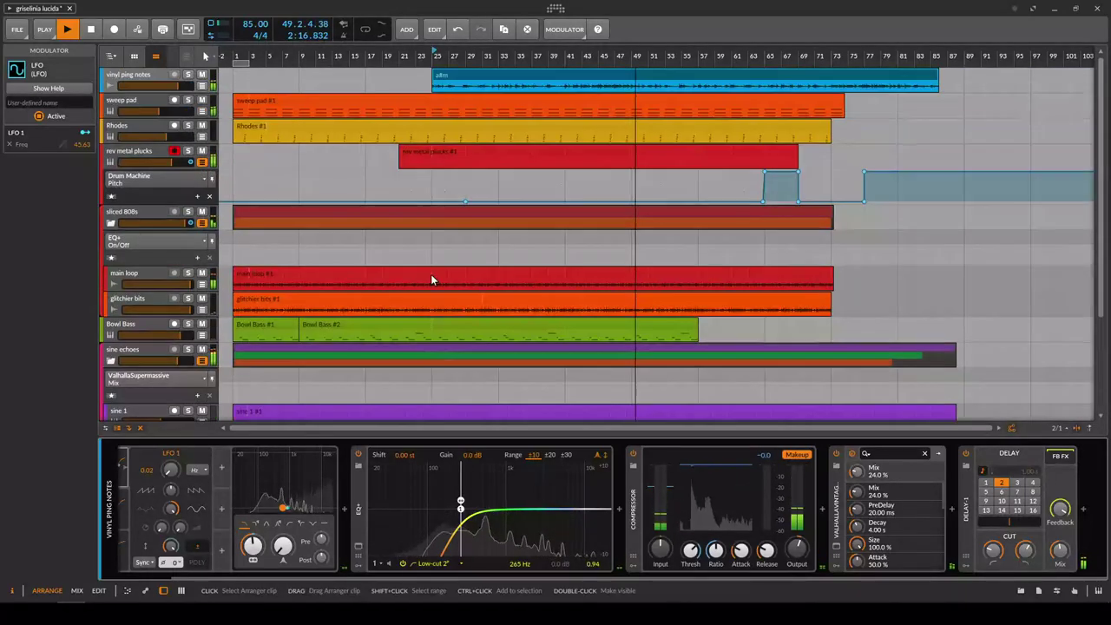
{"action": "left_click", "coordinate": [202, 88]}
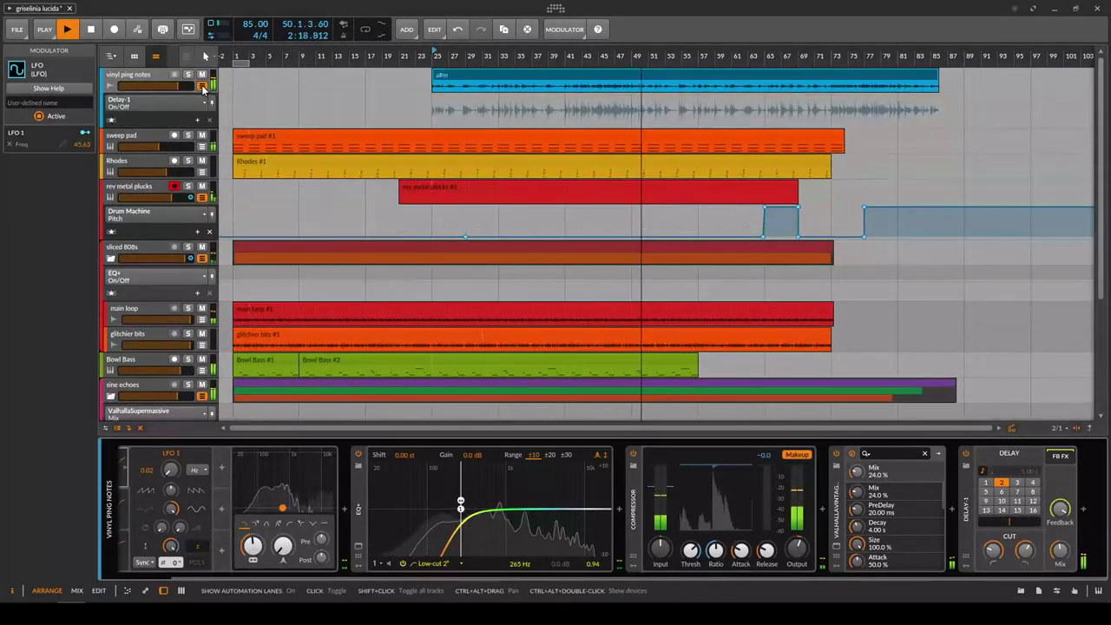
{"action": "left_click", "coordinate": [202, 88]}
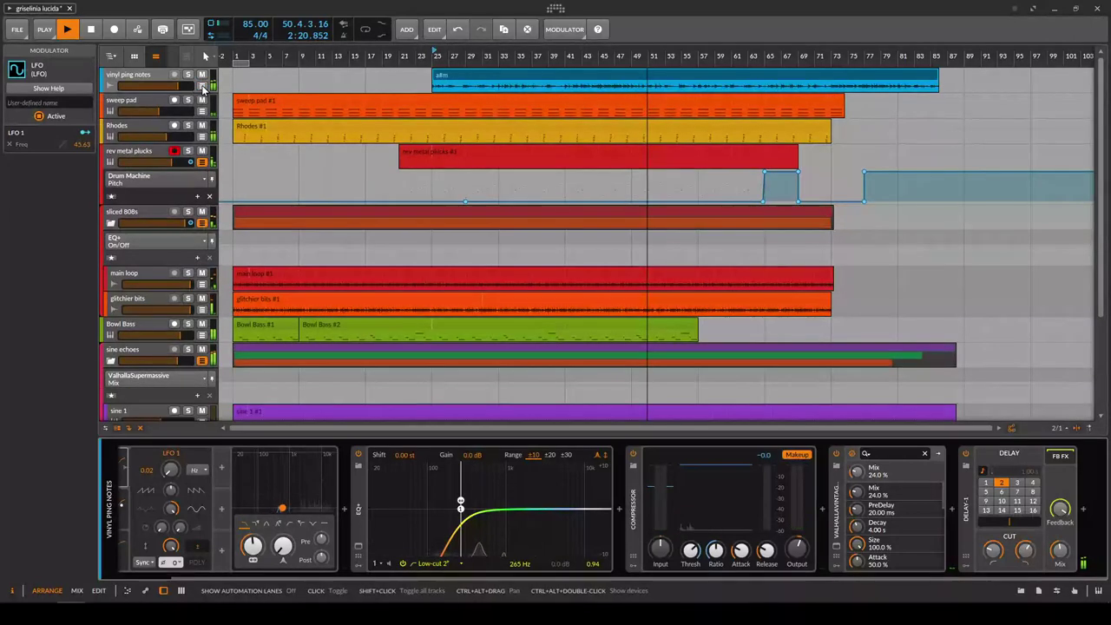